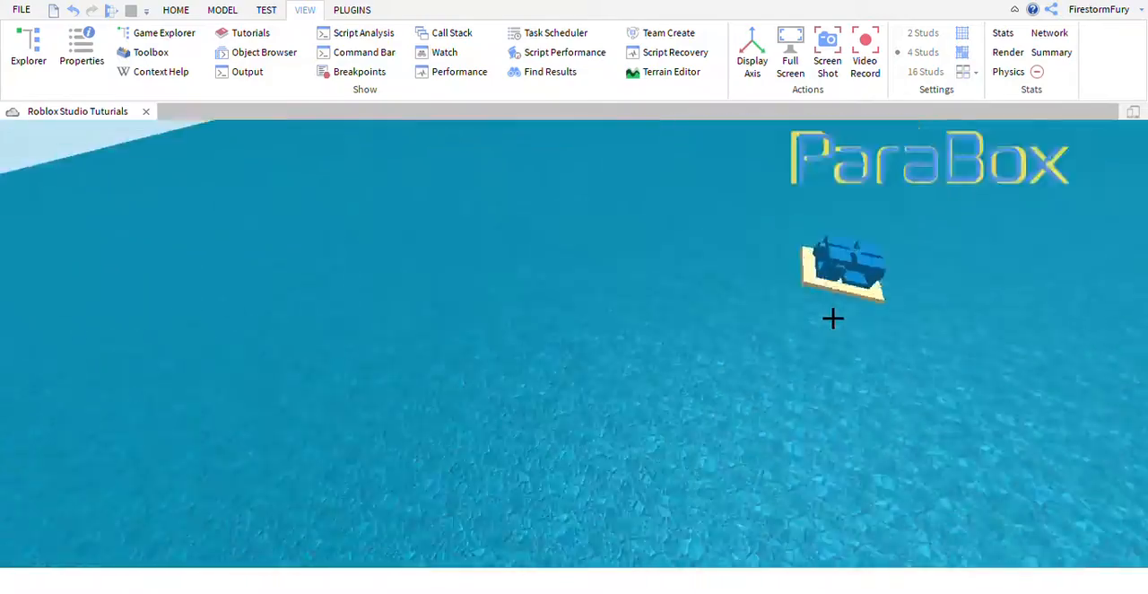
Fly the camera around the baseplate and examine the ParaBox spawn platform from several distances and angles.
right_click_drag(833, 319, 833, 319)
key("w")
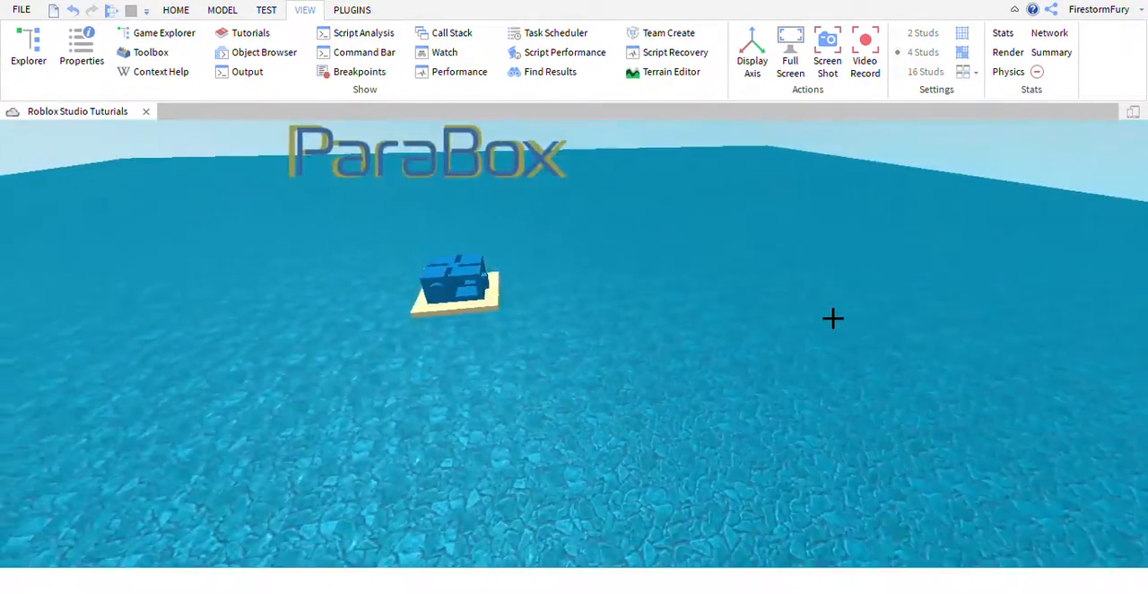
key("w")
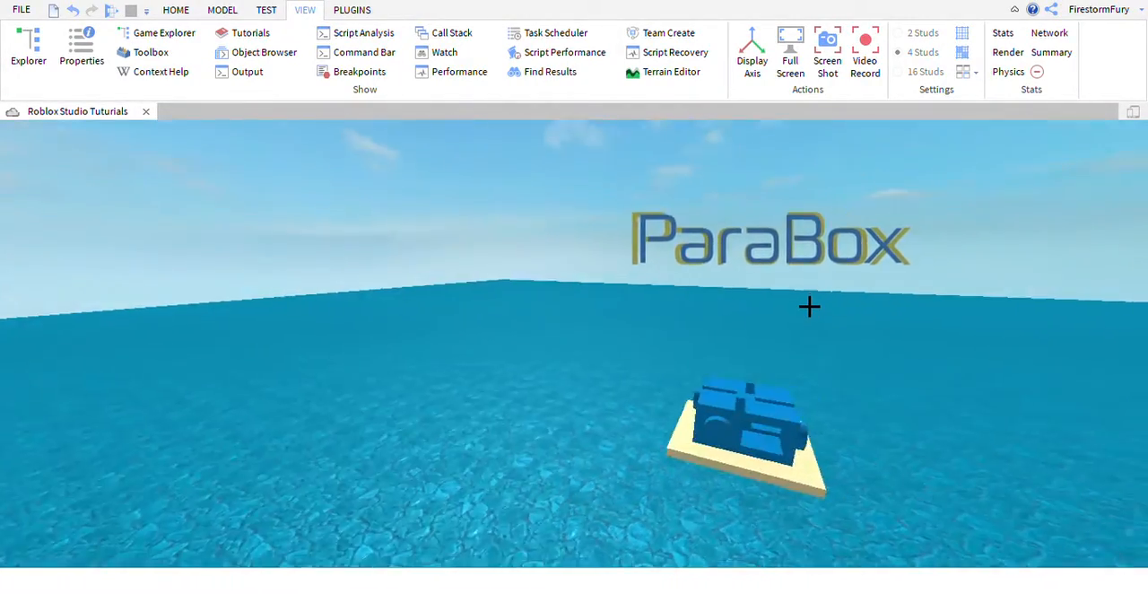
right_click_drag(808, 305, 803, 304)
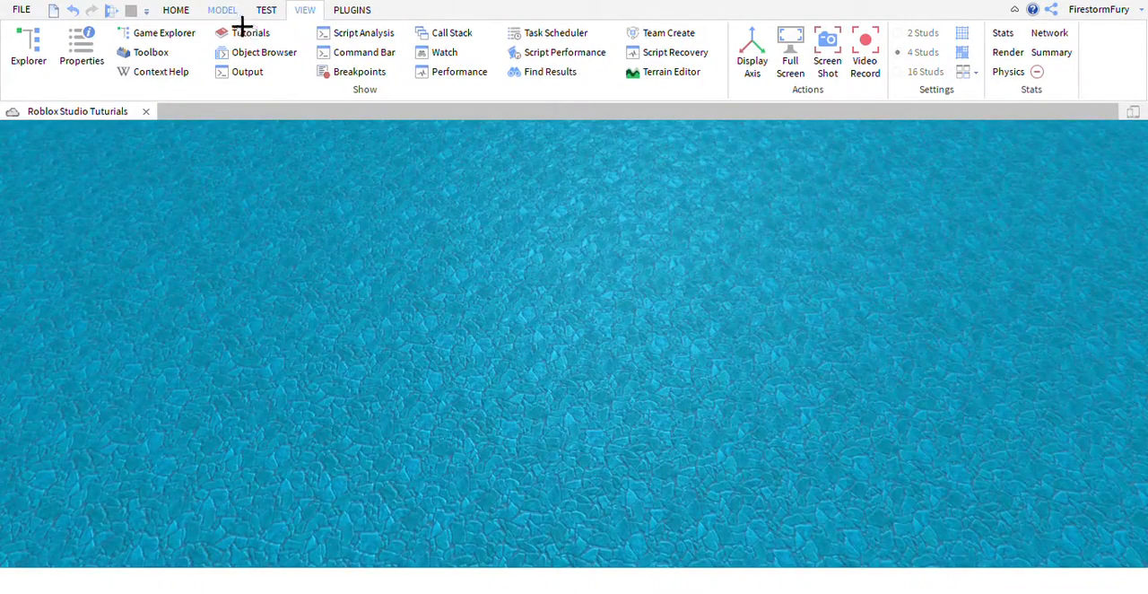
left_click(192, 17)
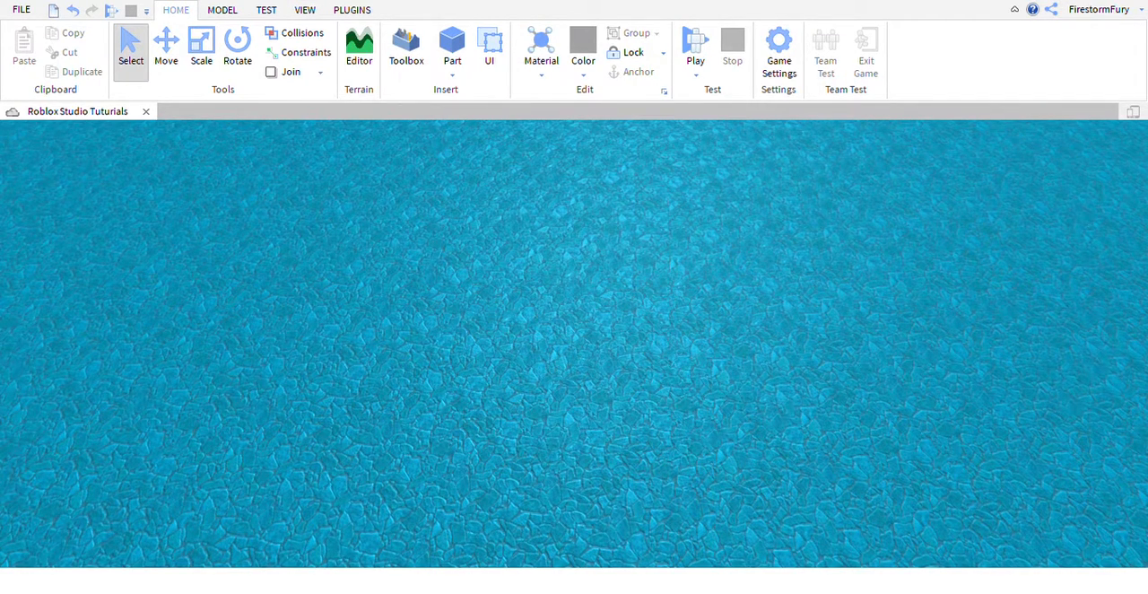
right_click_drag(892, 393, 892, 393)
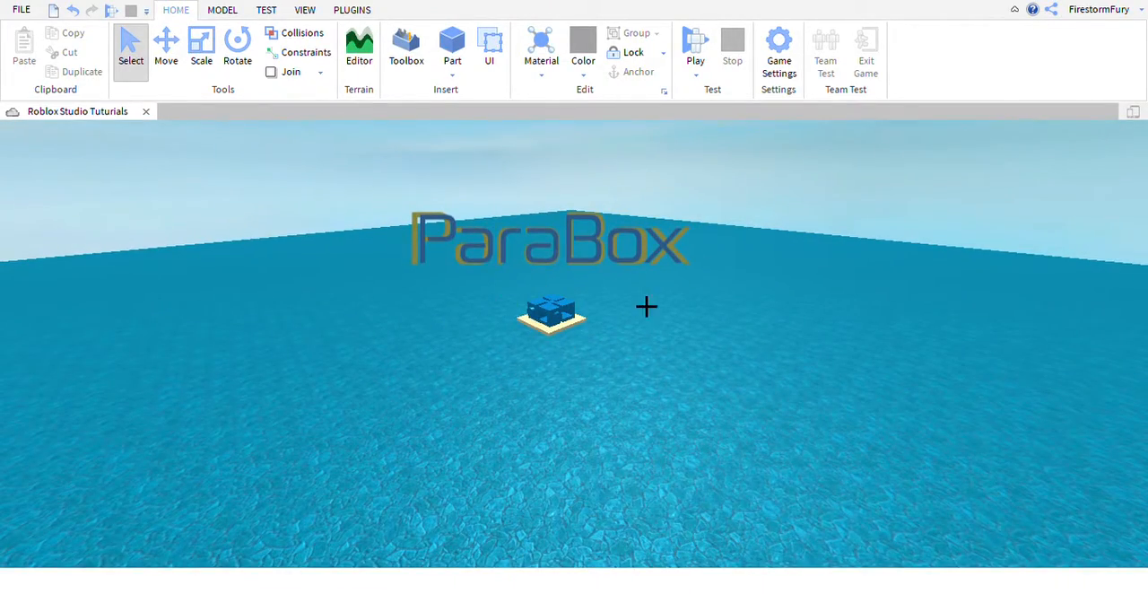
right_click_drag(372, 349, 372, 349)
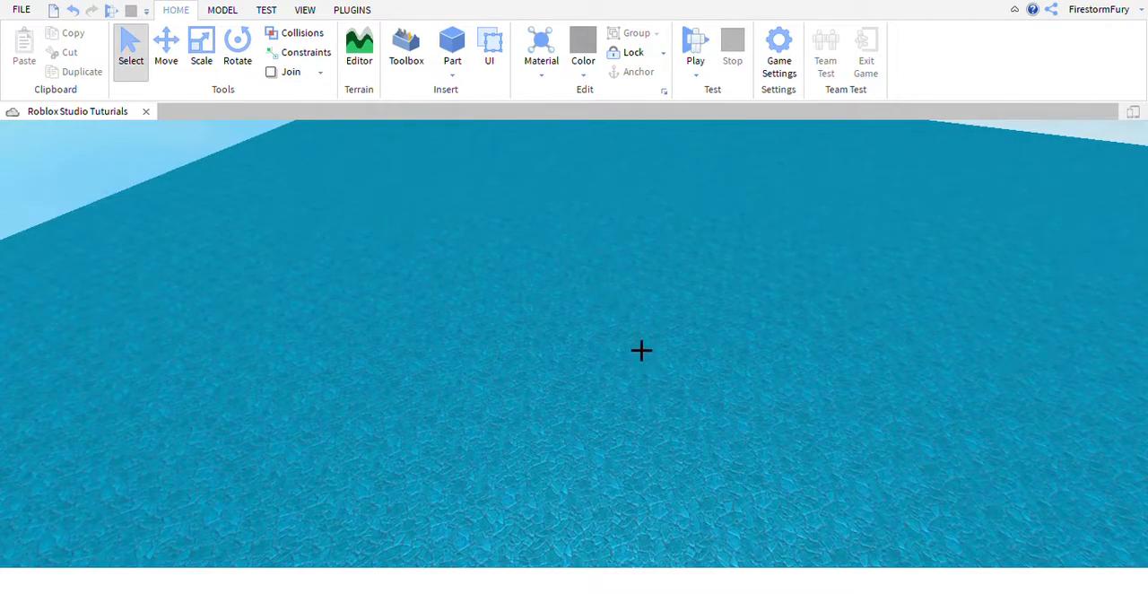
right_click_drag(642, 349, 643, 349)
key("w")
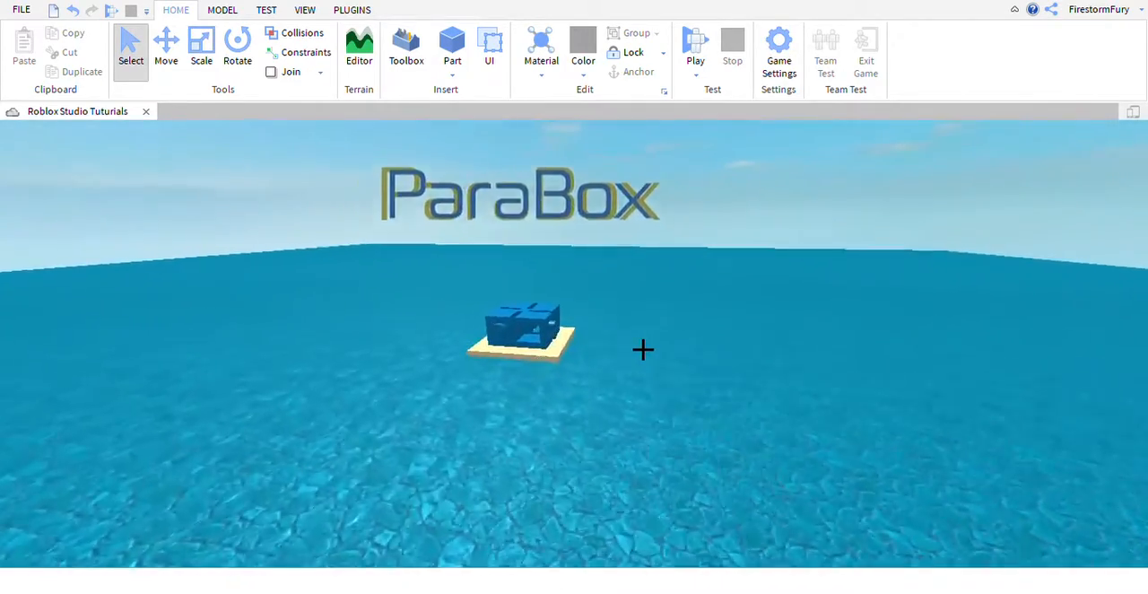
key("w")
right_click_drag(828, 335, 824, 333)
key("s")
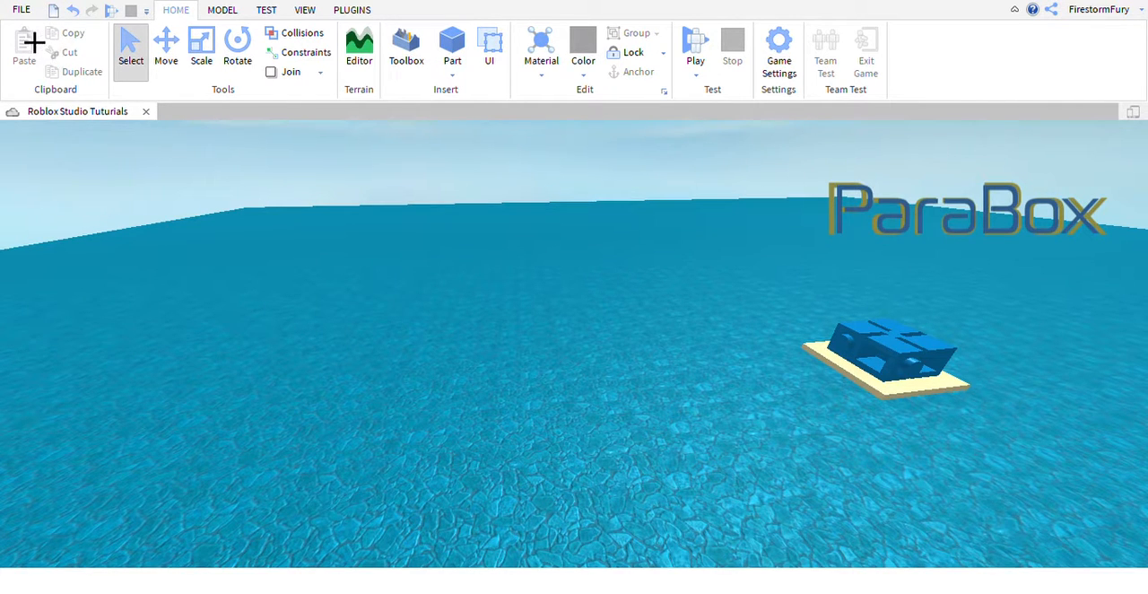
Redo the last undone change, undo it again, and leave nothing selected.
left_click(93, 15)
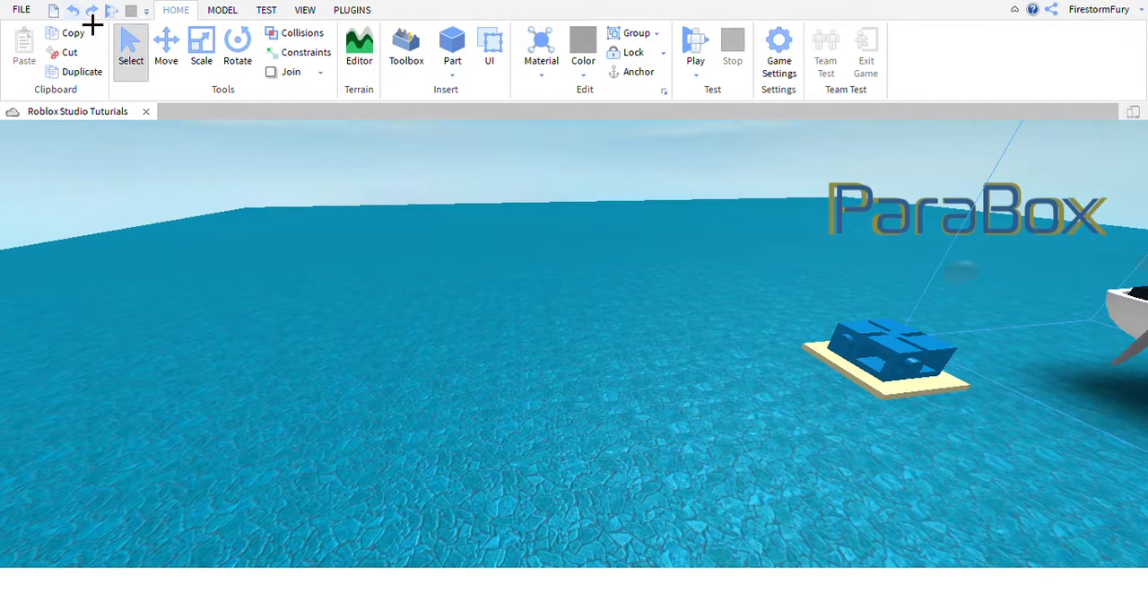
left_click(79, 13)
left_click(297, 261)
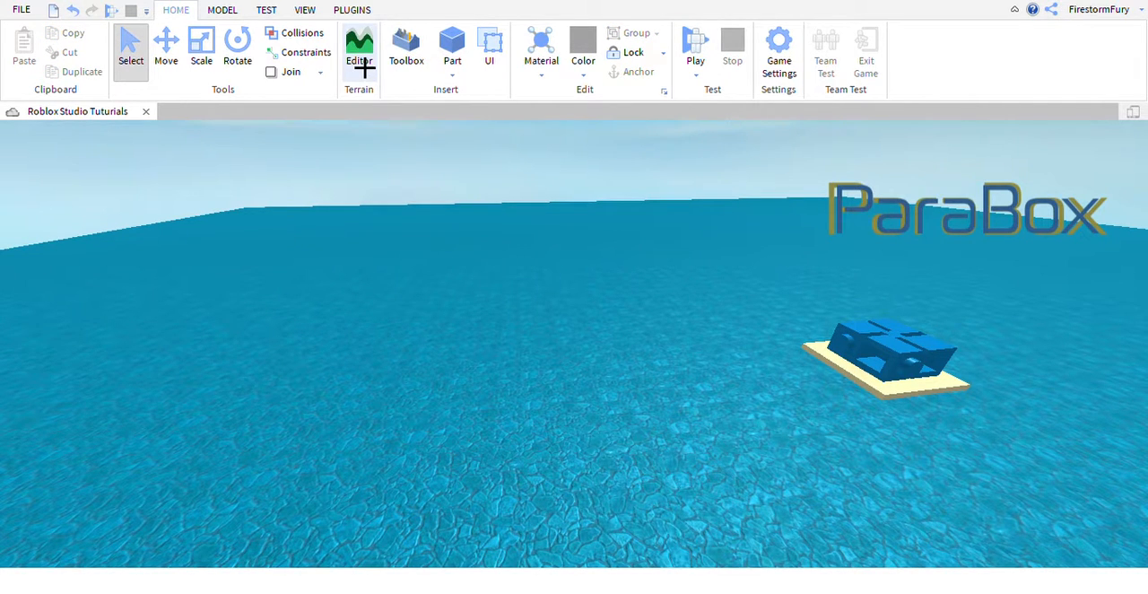
Play-test the place, move the character around near the Parabox platform, and stop the test.
left_click(112, 11)
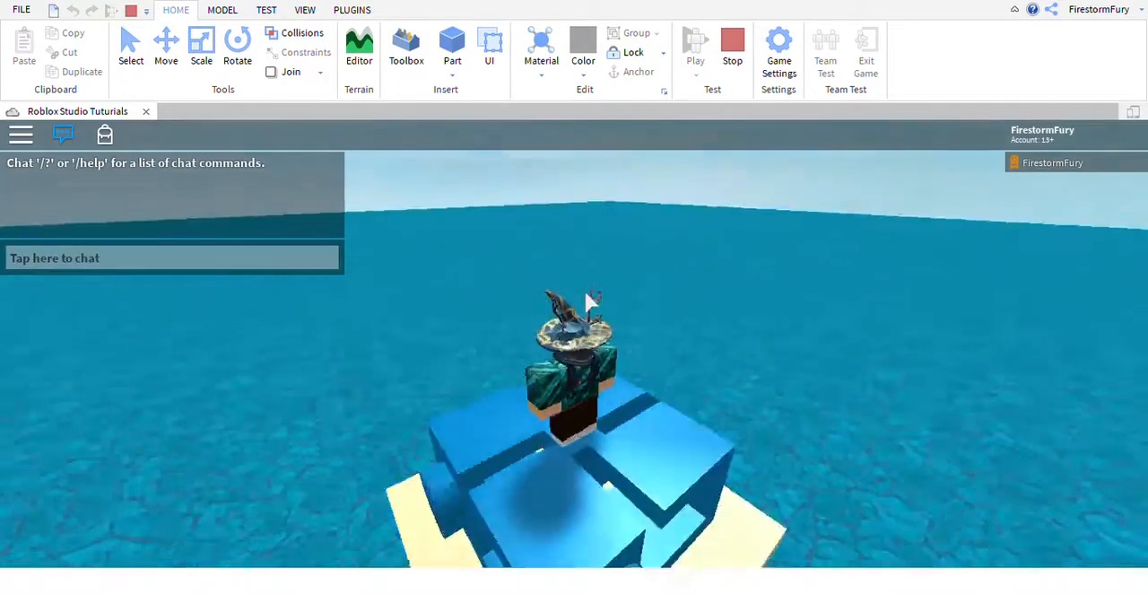
key("s")
right_click_drag(584, 291, 600, 303)
key("w")
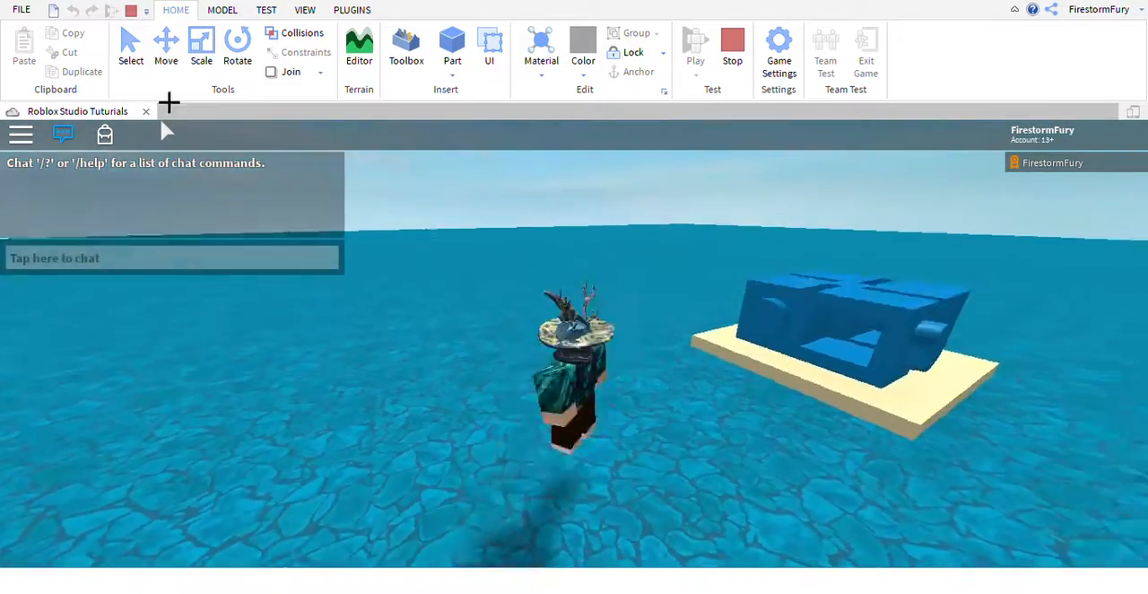
left_click(130, 10)
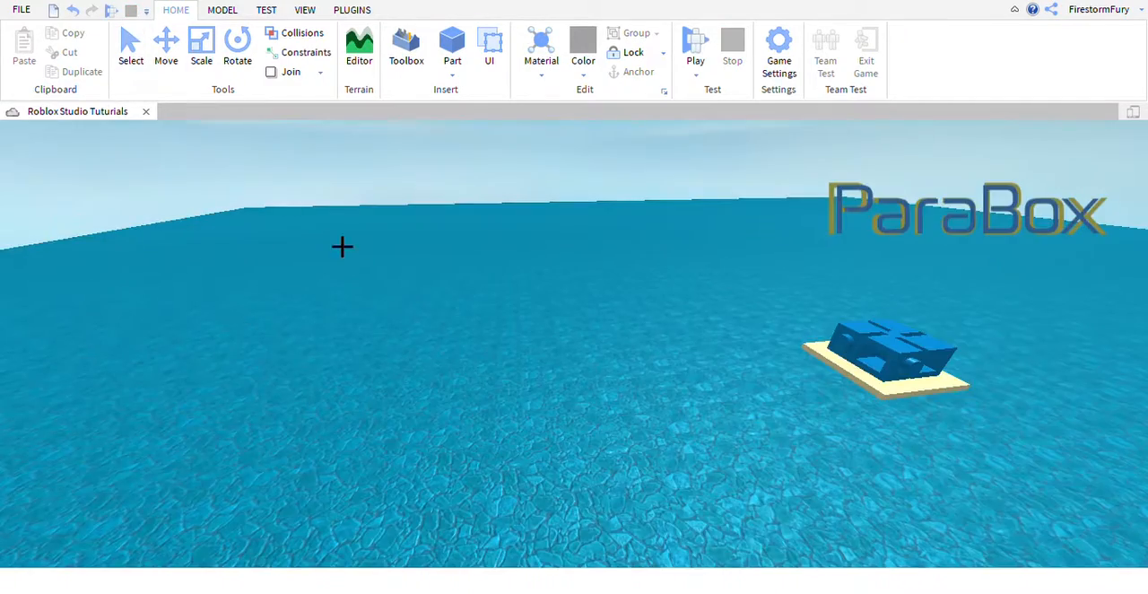
Simulate the place in Run mode without a character, look around the spawn platform, and stop the simulation.
right_click_drag(455, 278, 454, 279)
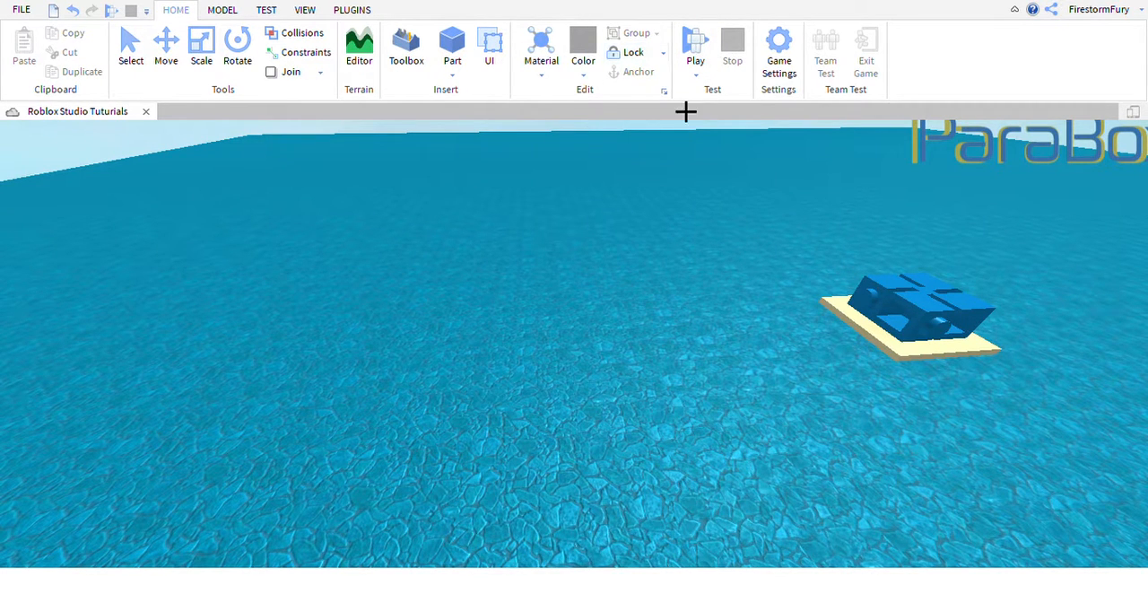
left_click(703, 79)
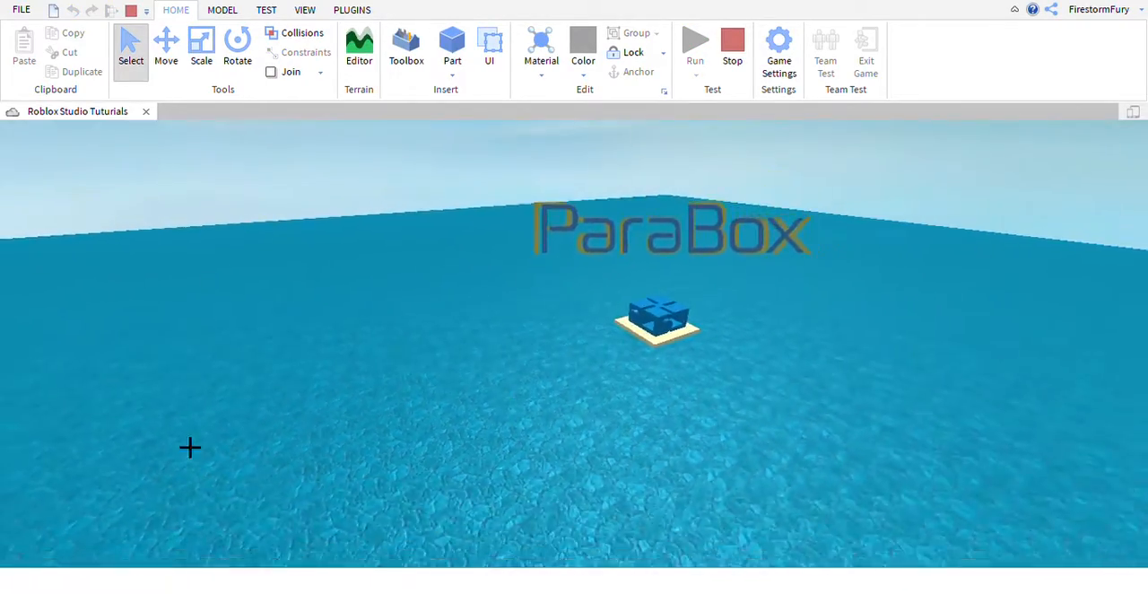
right_click_drag(190, 446, 400, 429)
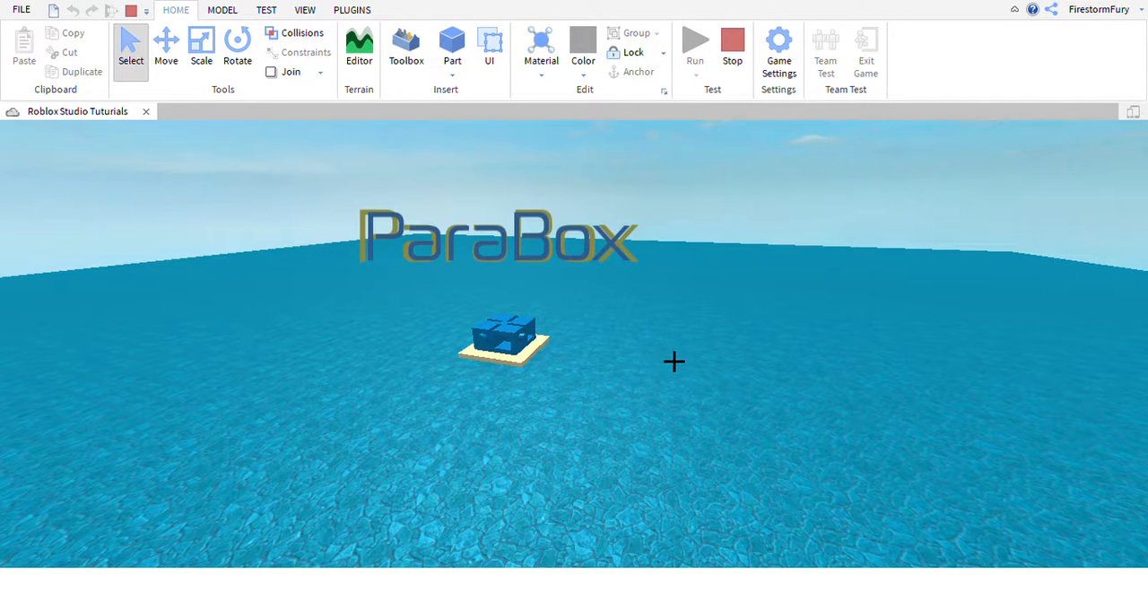
right_click_drag(674, 362, 672, 361)
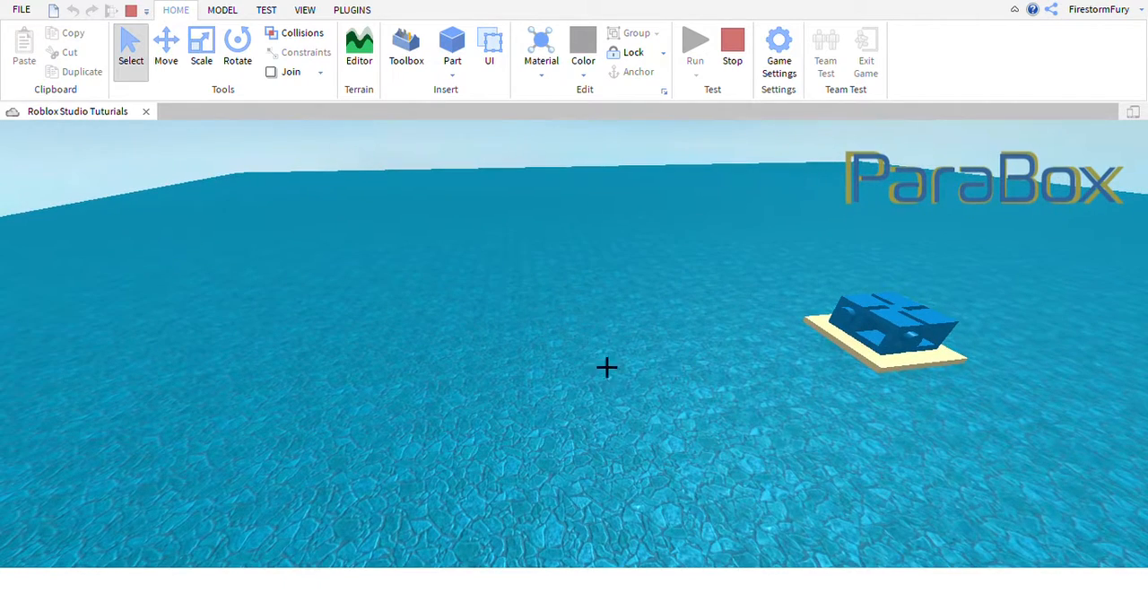
left_click(741, 79)
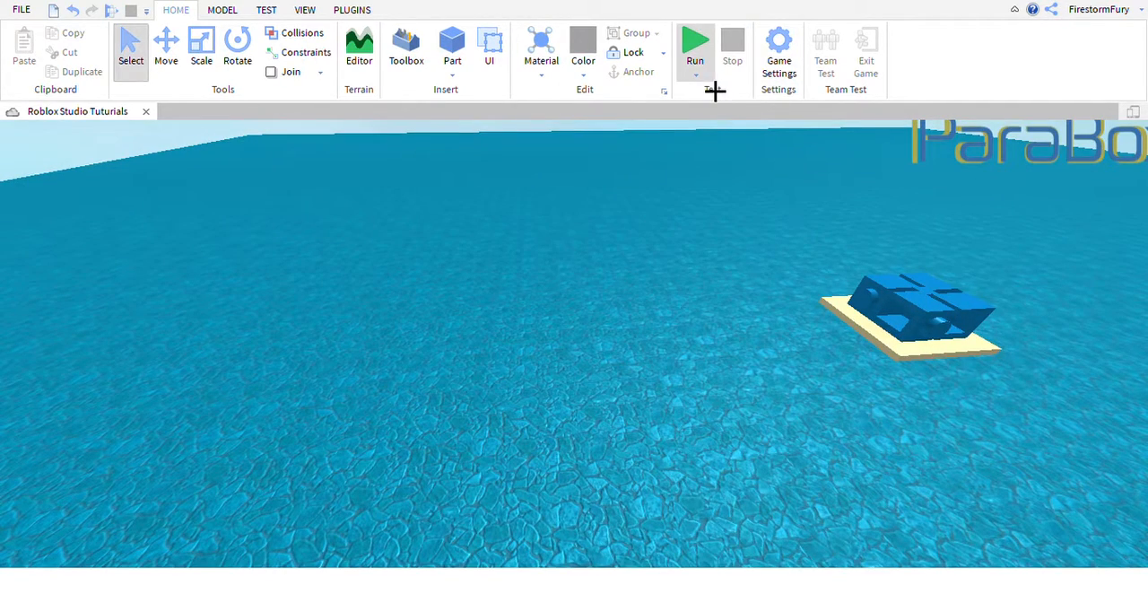
Play-test from the current camera position with Play Here, stop the test, and return to the Select tool.
key("F5")
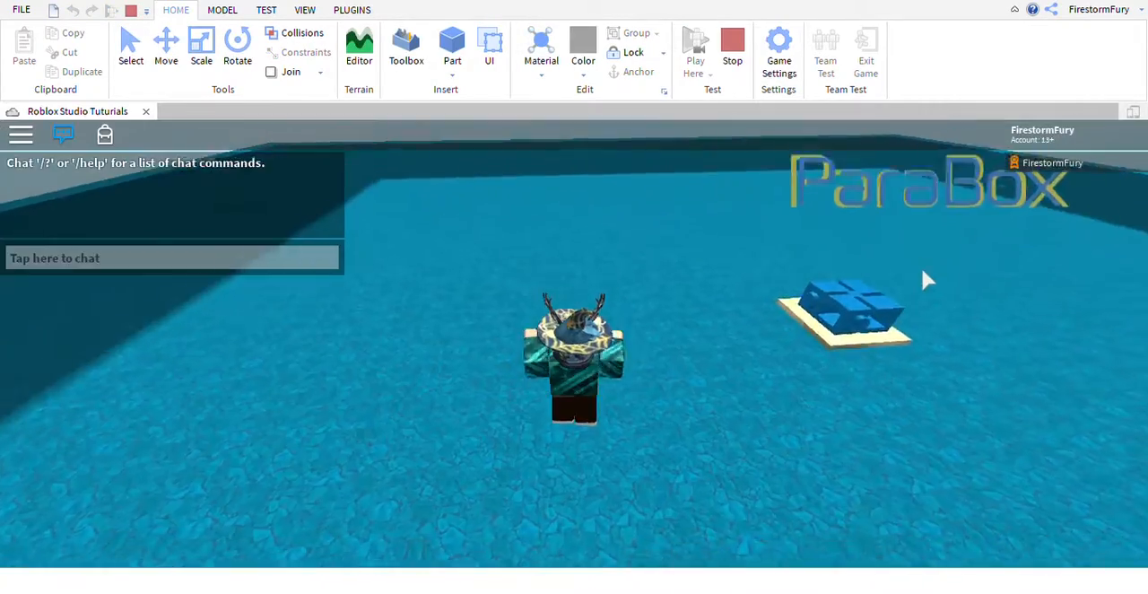
right_click_drag(874, 215, 874, 218)
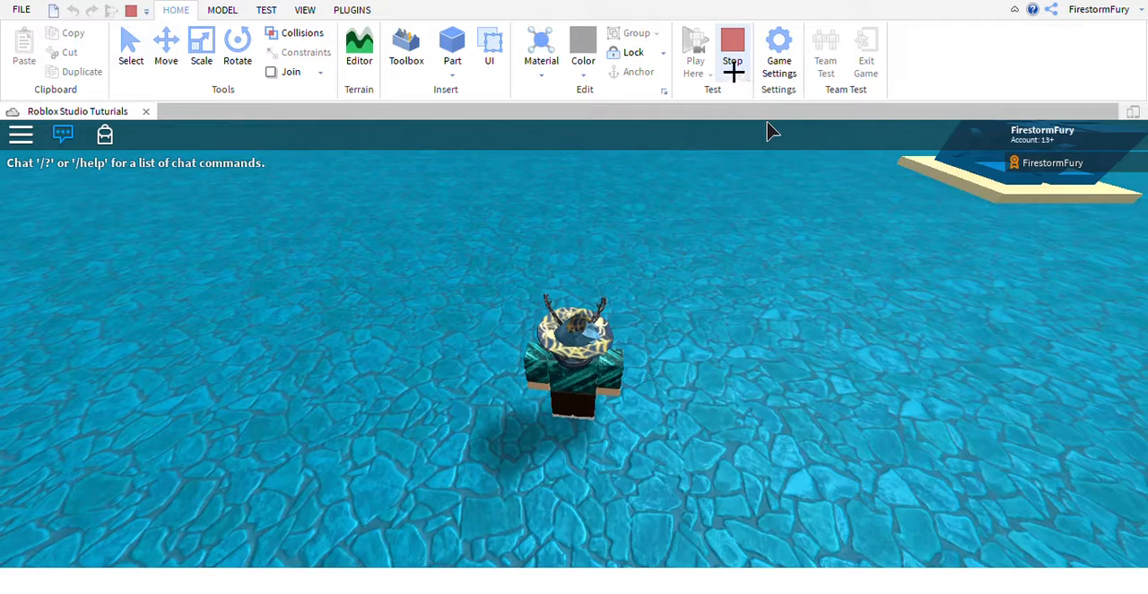
left_click(734, 70)
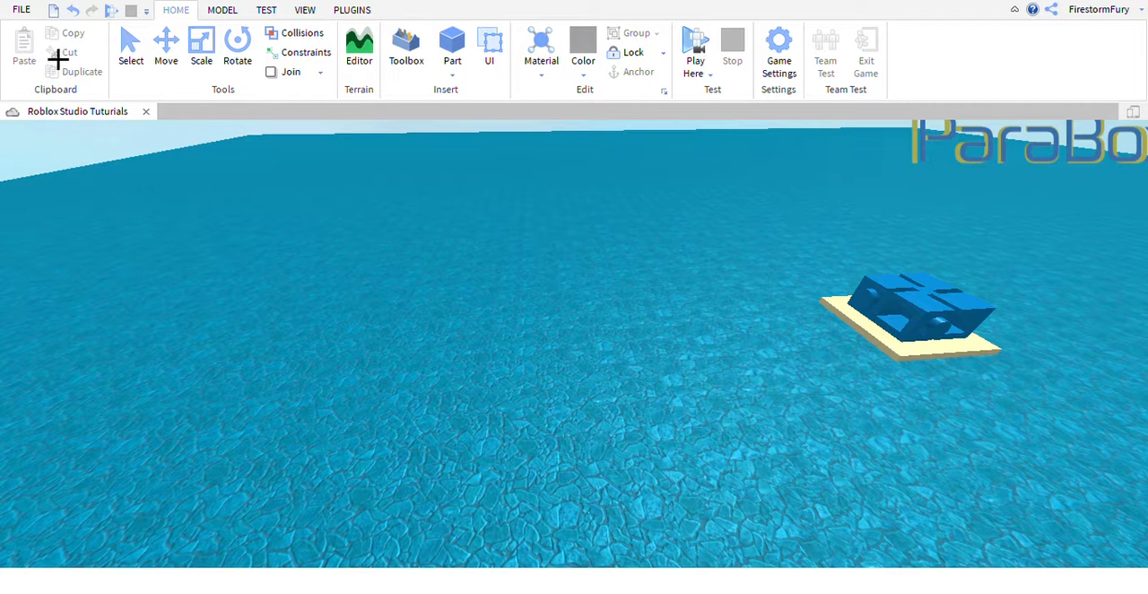
key("ctrl+1")
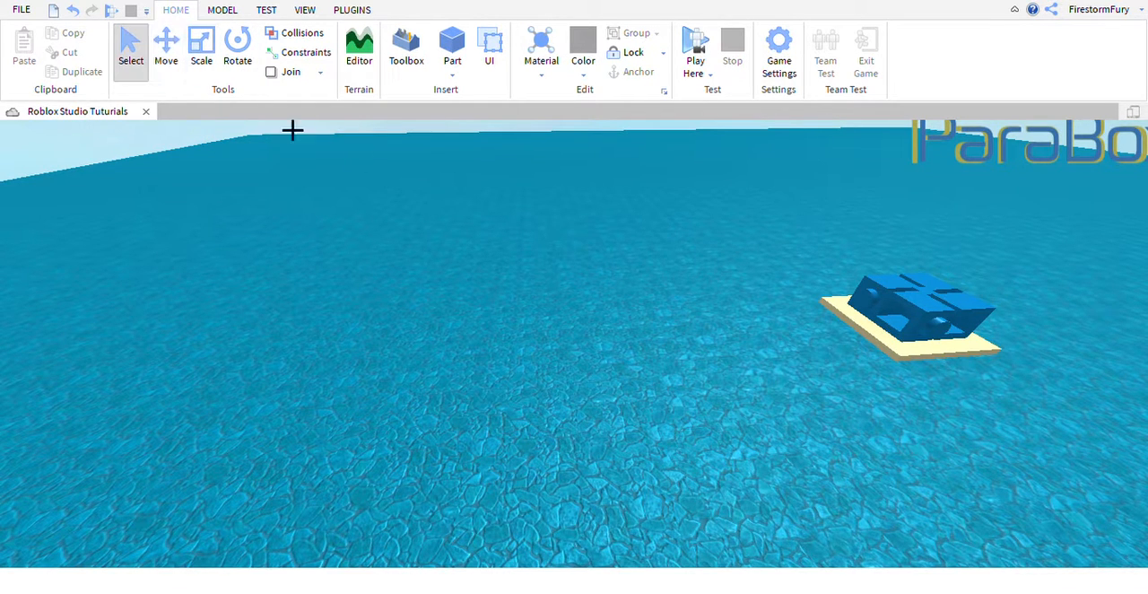
left_click(232, 13)
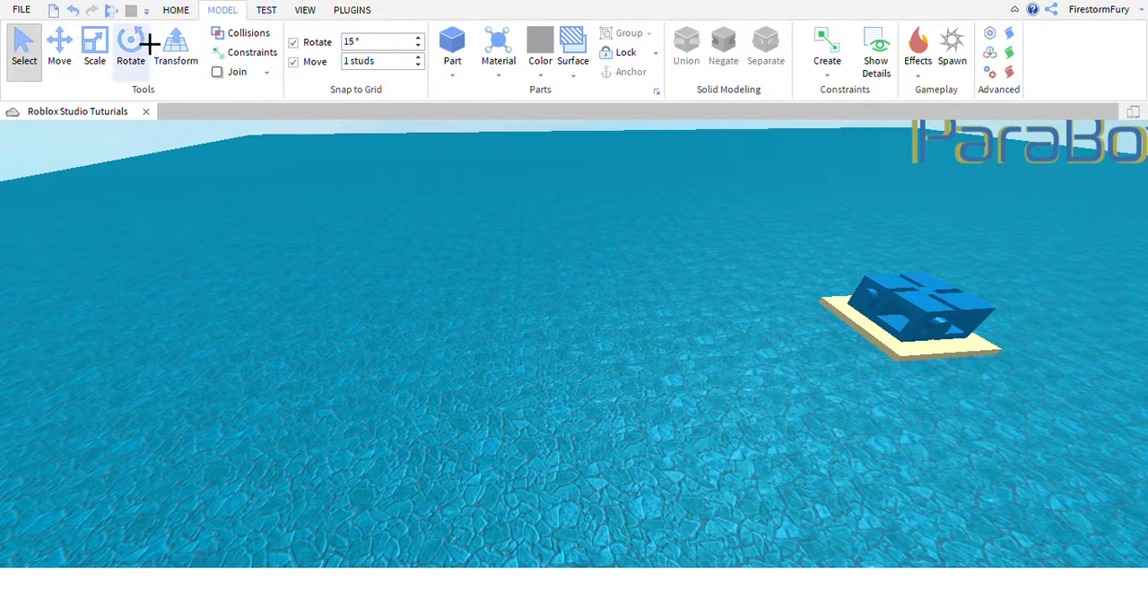
left_click(182, 13)
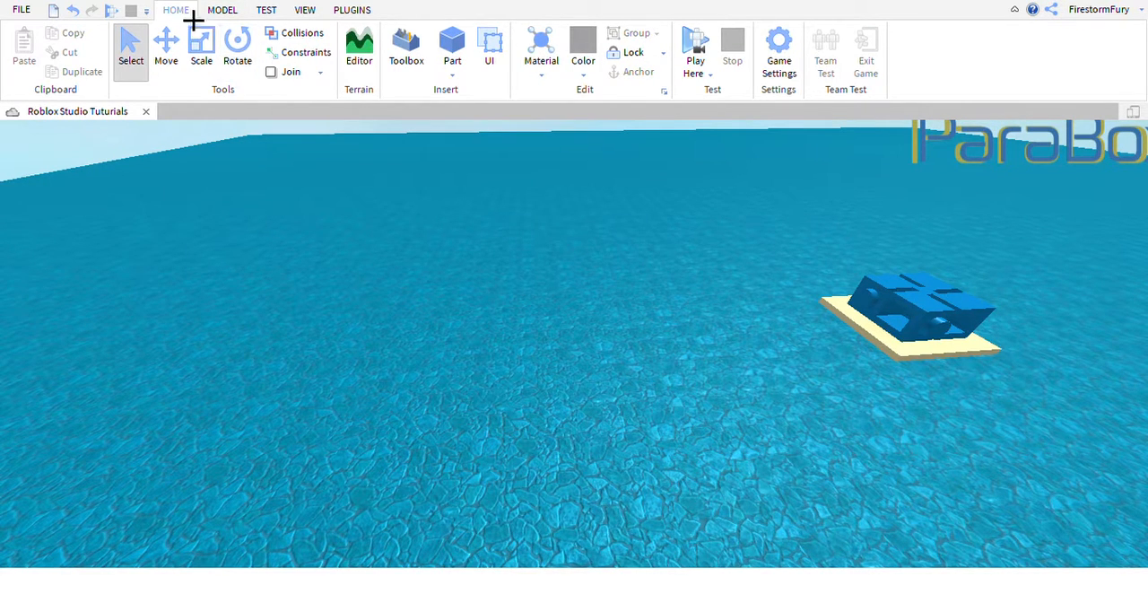
left_click(228, 15)
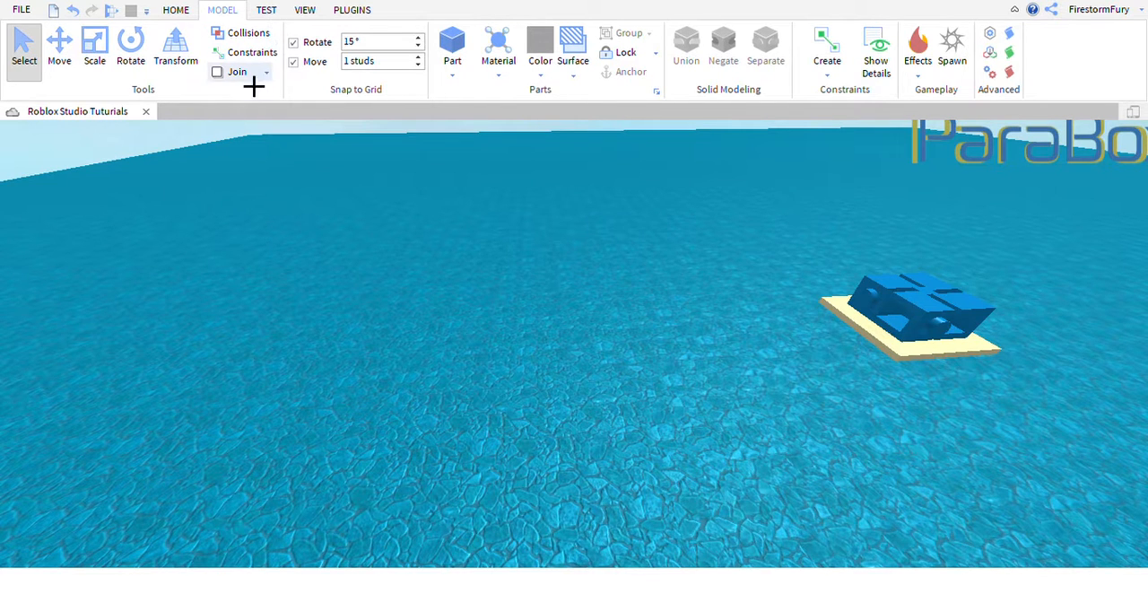
left_click(183, 13)
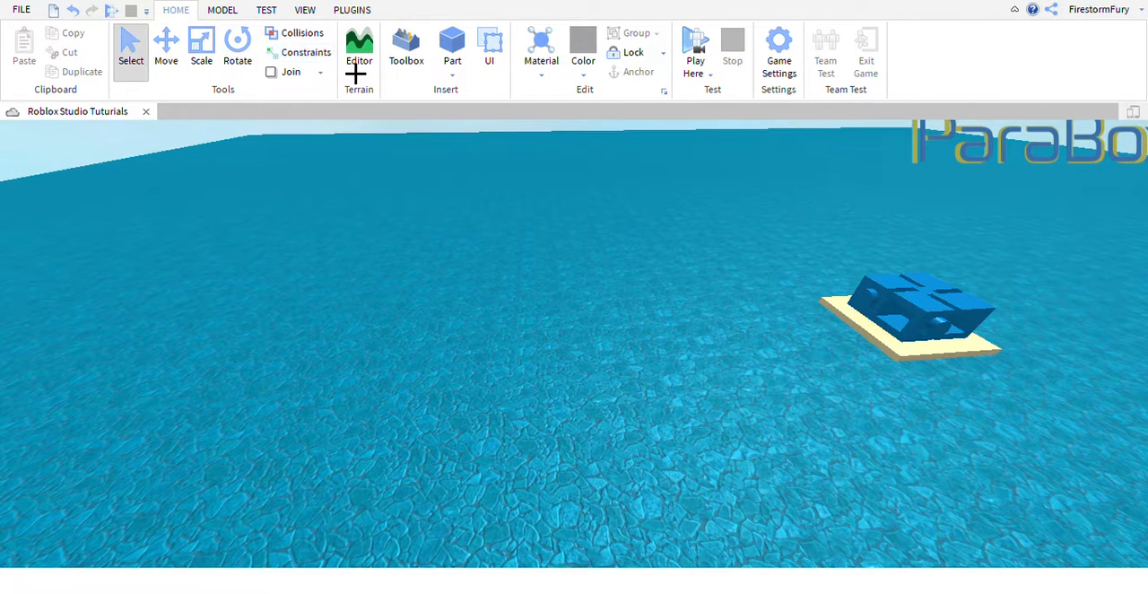
left_click(223, 13)
left_click(184, 13)
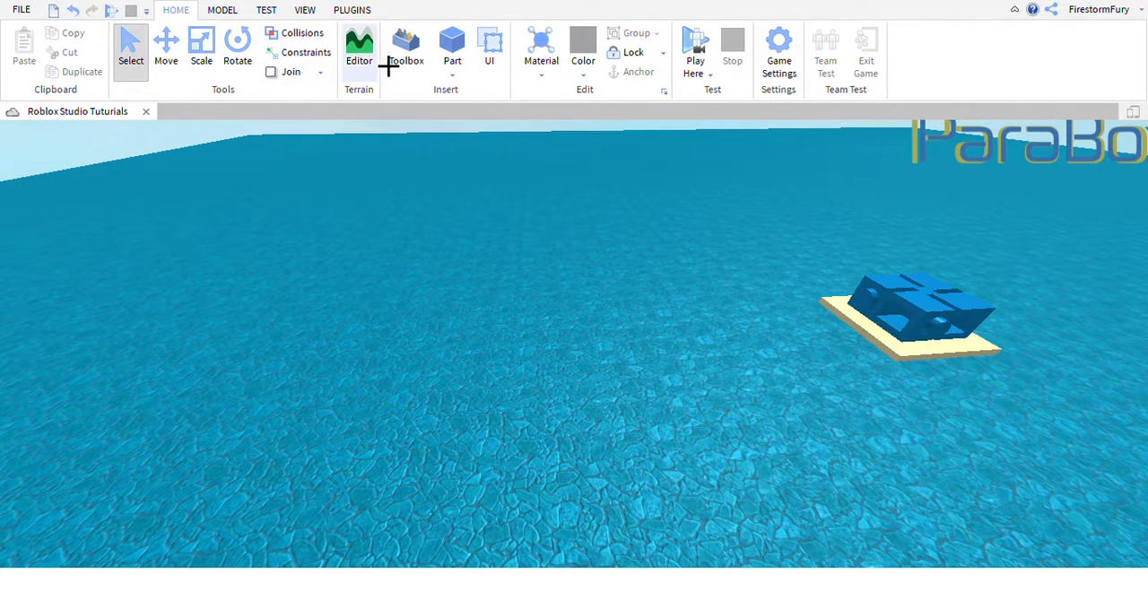
Show the Explorer and Properties windows beside the 3D view.
scroll(341, 34, "down", 3)
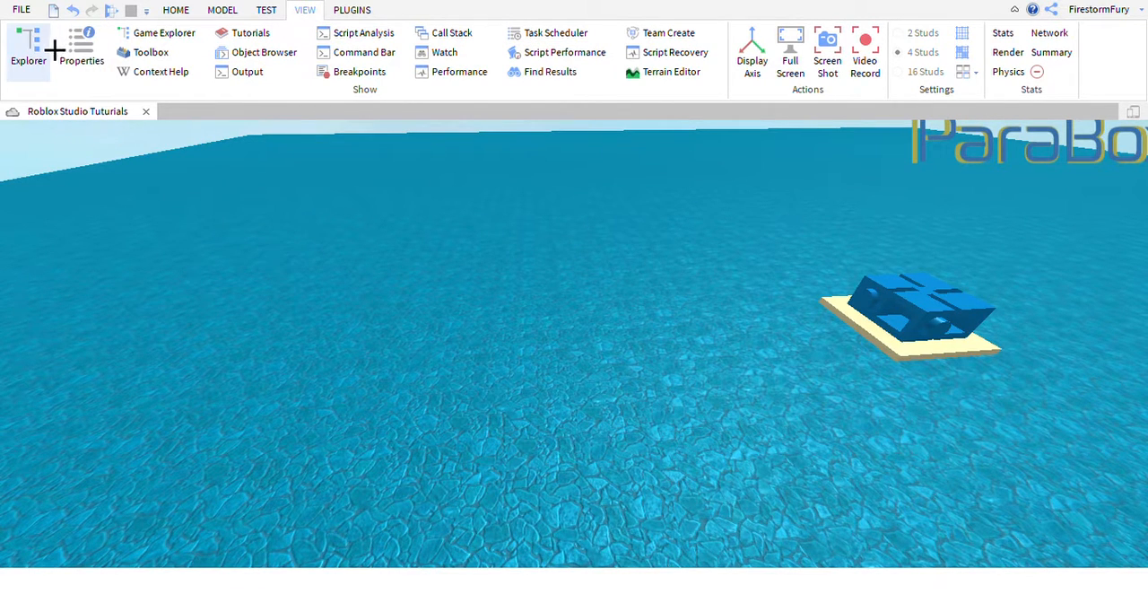
left_click(35, 58)
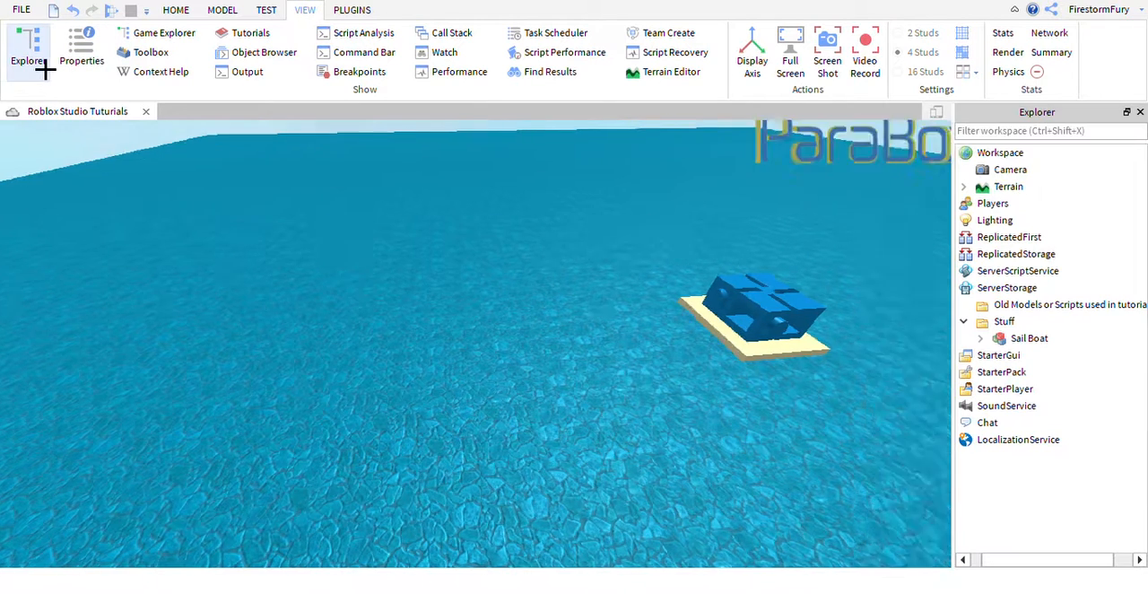
left_click(82, 56)
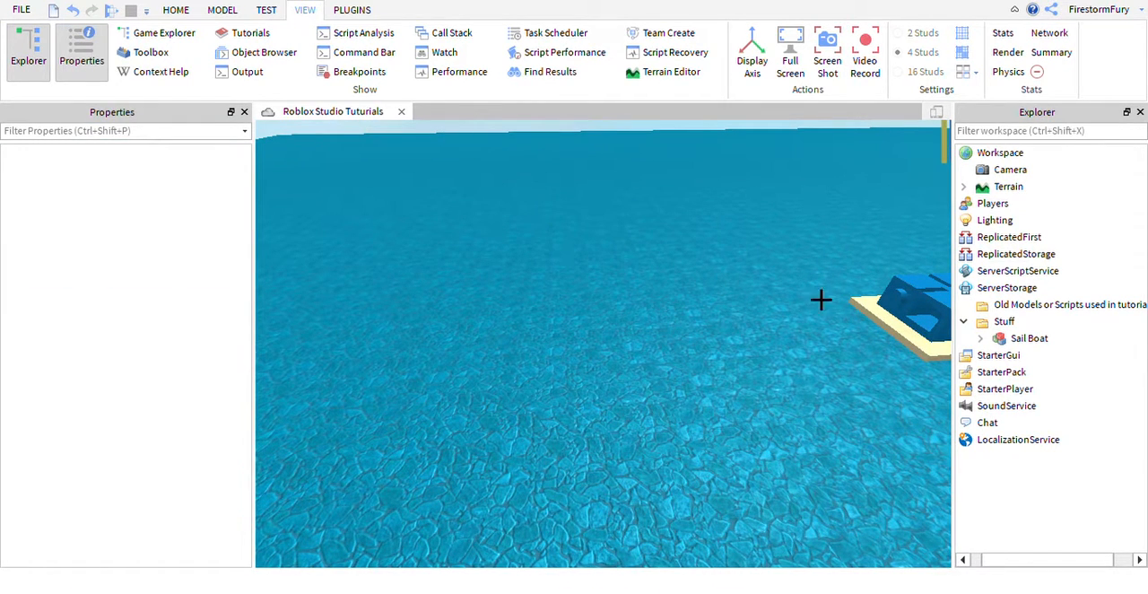
Expand Terrain, its Paraspawn model and the Label part in the object hierarchy, and inspect the Parabox union's properties.
left_click(965, 186)
left_click(981, 204)
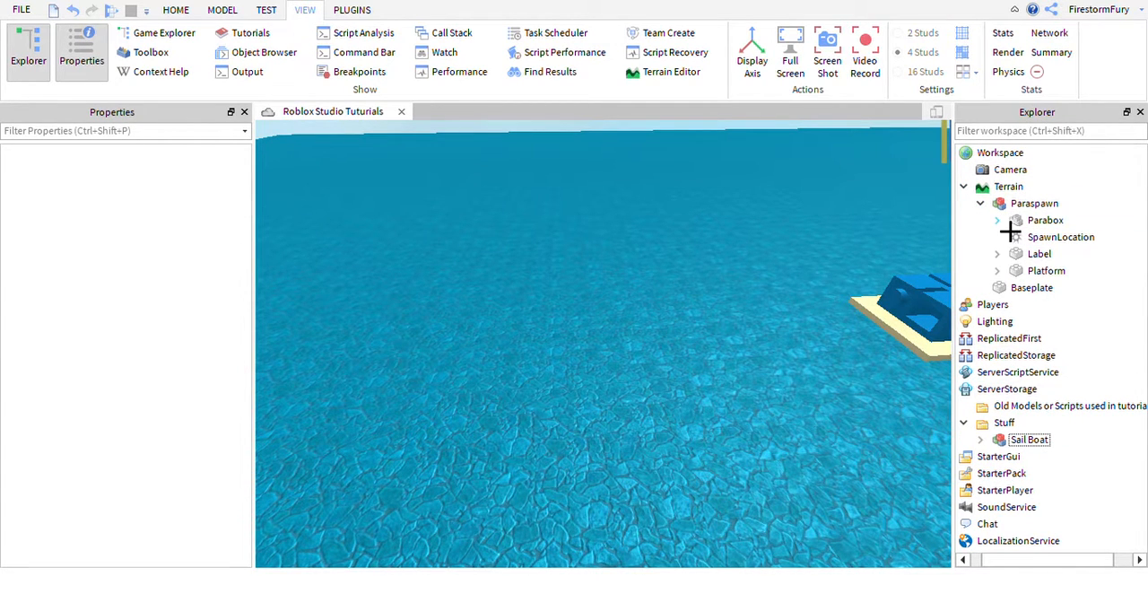
left_click(998, 220)
left_click(998, 219)
left_click(998, 254)
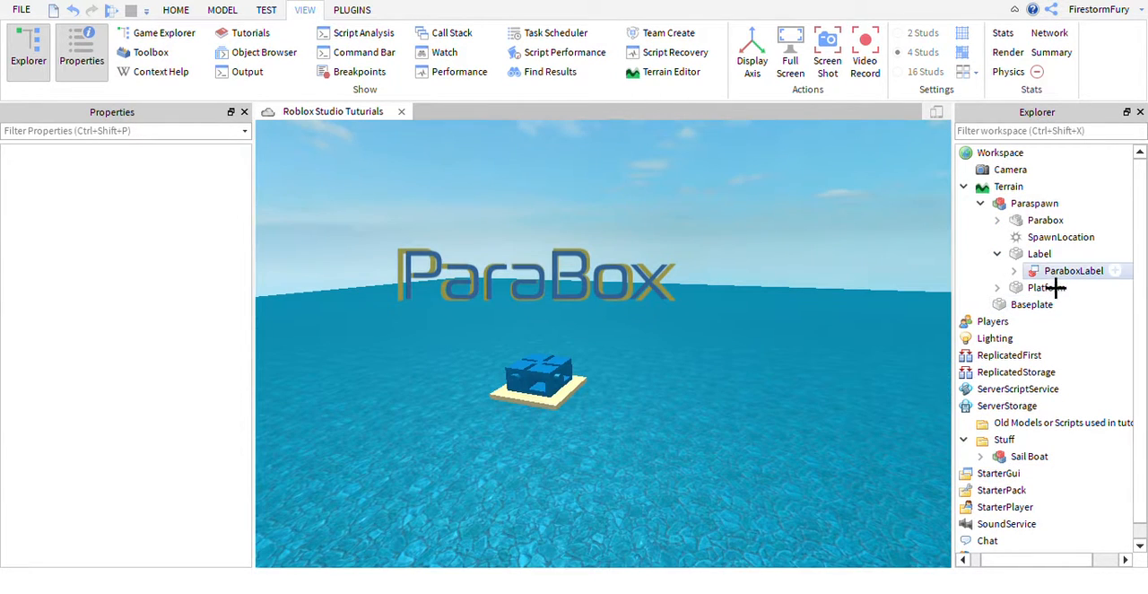
left_click(1036, 255)
left_click(1039, 254)
left_click(1032, 222)
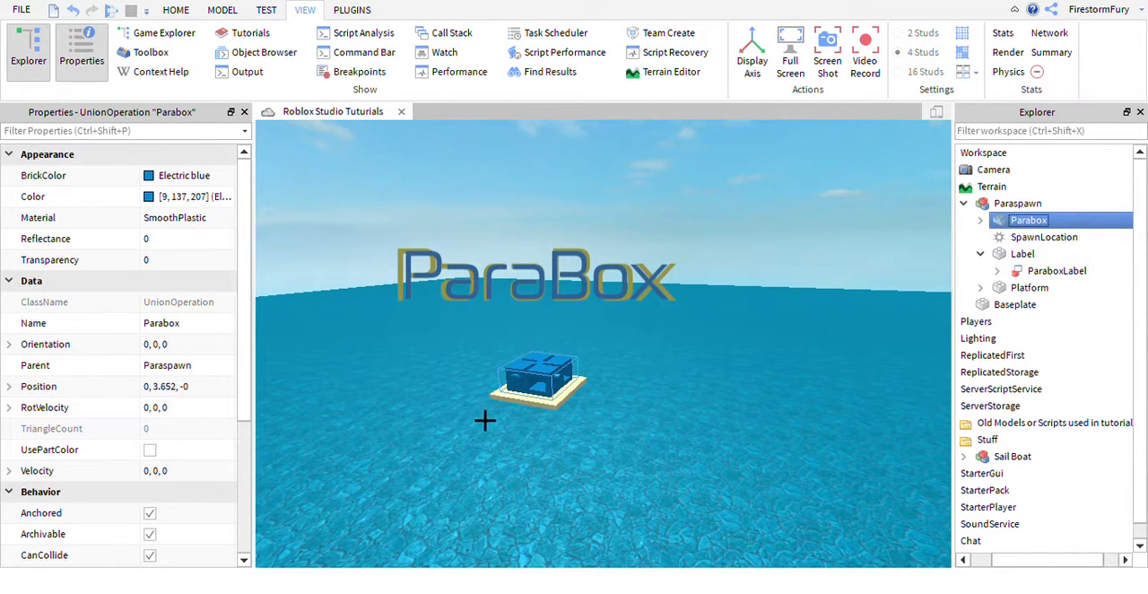
Collapse the Label and Paraspawn branches, and display the properties of Terrain with its children hidden.
left_click(982, 256)
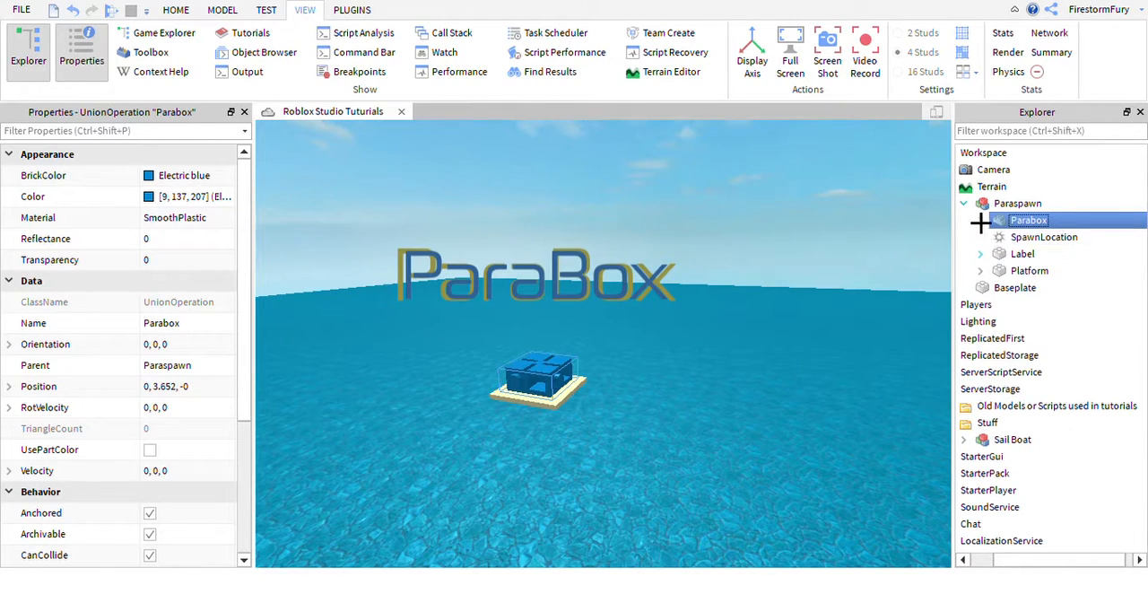
left_click(966, 206)
left_click(987, 186)
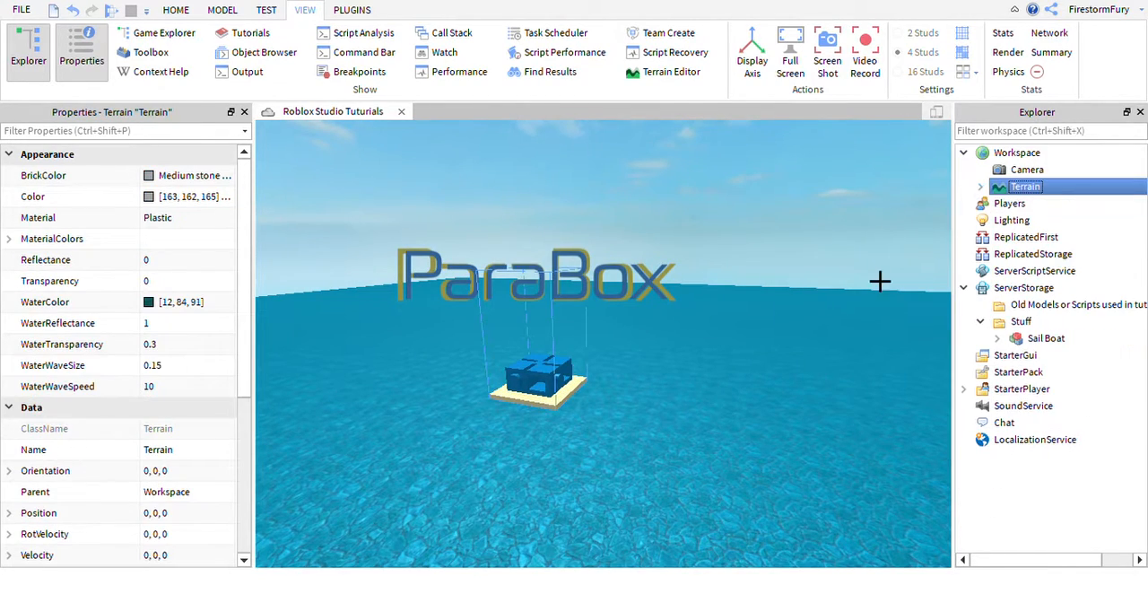
Deselect Terrain and fly the camera closer to the blue Parabox structure on its platform.
left_click(792, 363)
key("w")
right_click_drag(792, 362, 792, 362)
key("a")
key("w")
right_click_drag(771, 329, 771, 337)
key("s")
key("w")
key("d")
key("d")
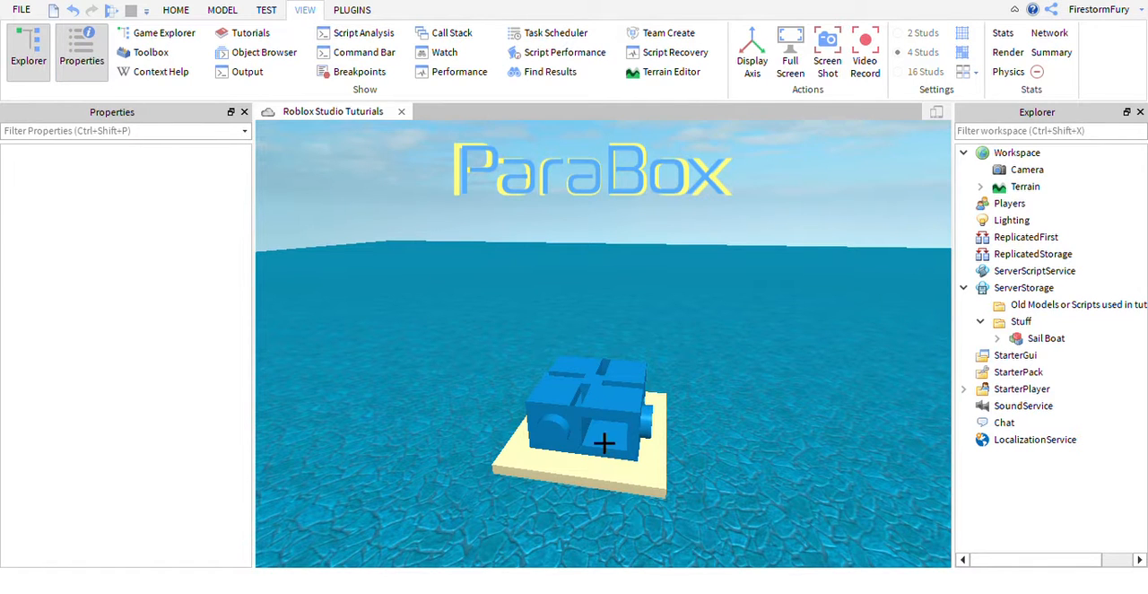
Inspect the properties of Workspace, StarterPack and StarterGui in the object hierarchy.
left_click(1014, 154)
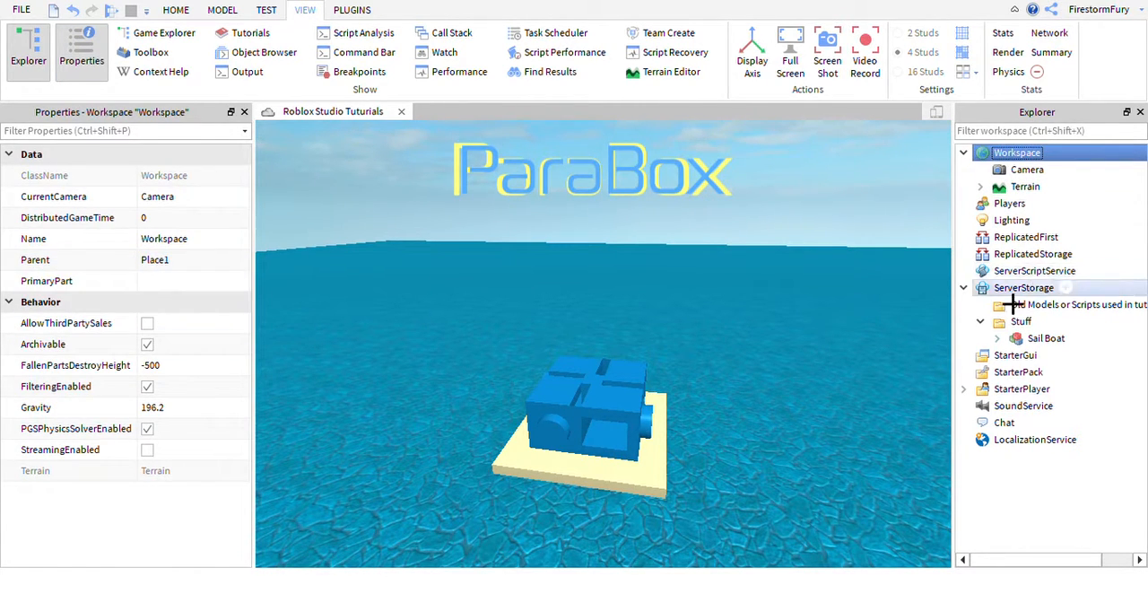
left_click(1030, 373)
left_click(1014, 357)
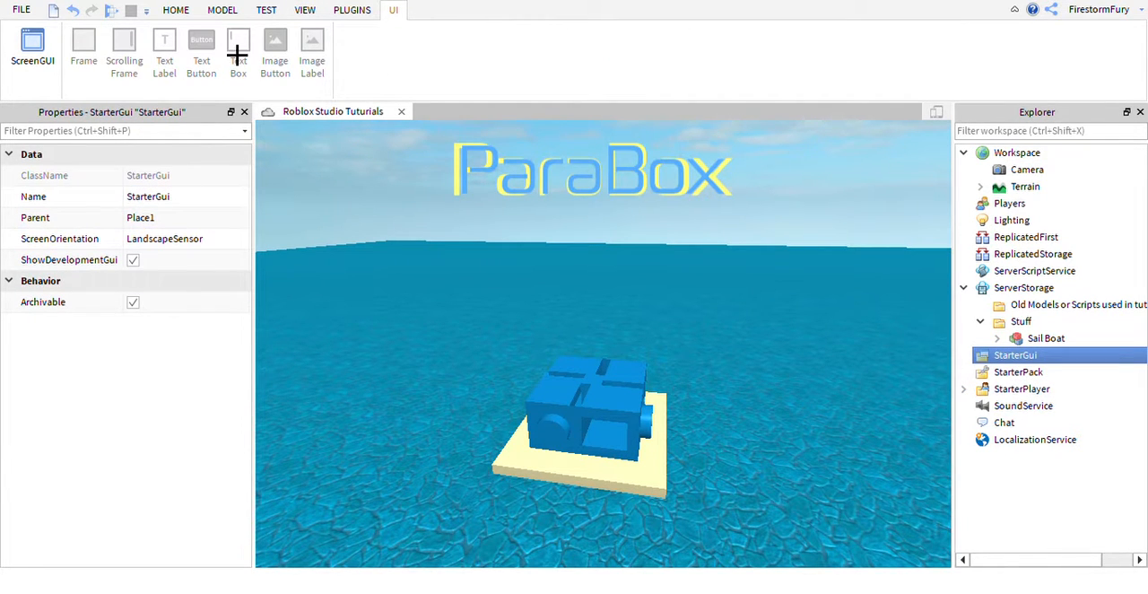
Look over the plugin and view tools and bring up the modelling tools.
left_click(355, 10)
left_click(306, 11)
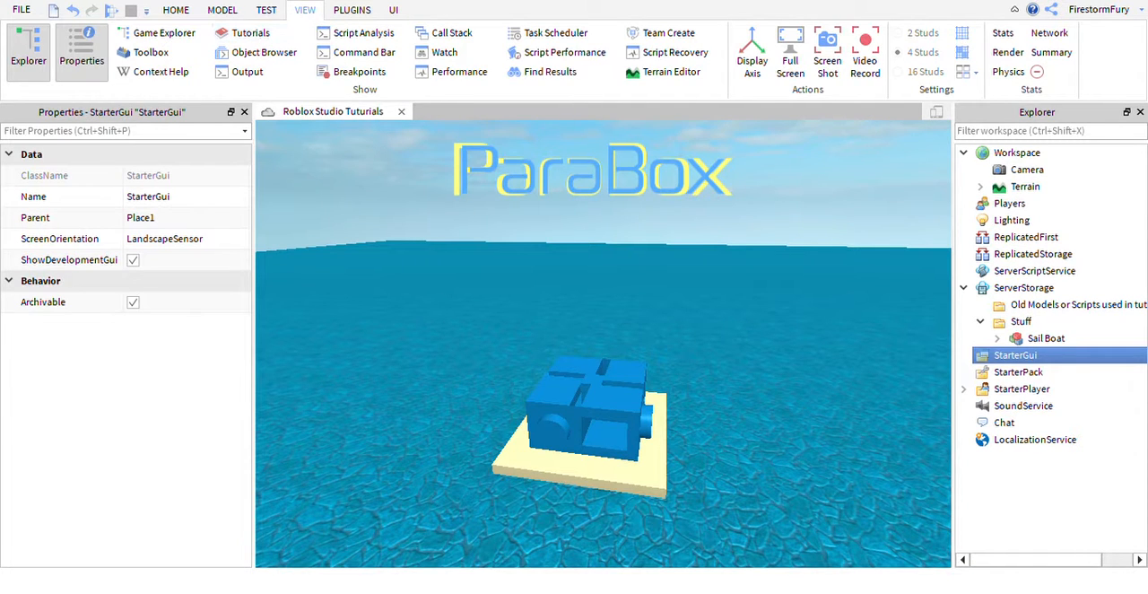
left_click(225, 12)
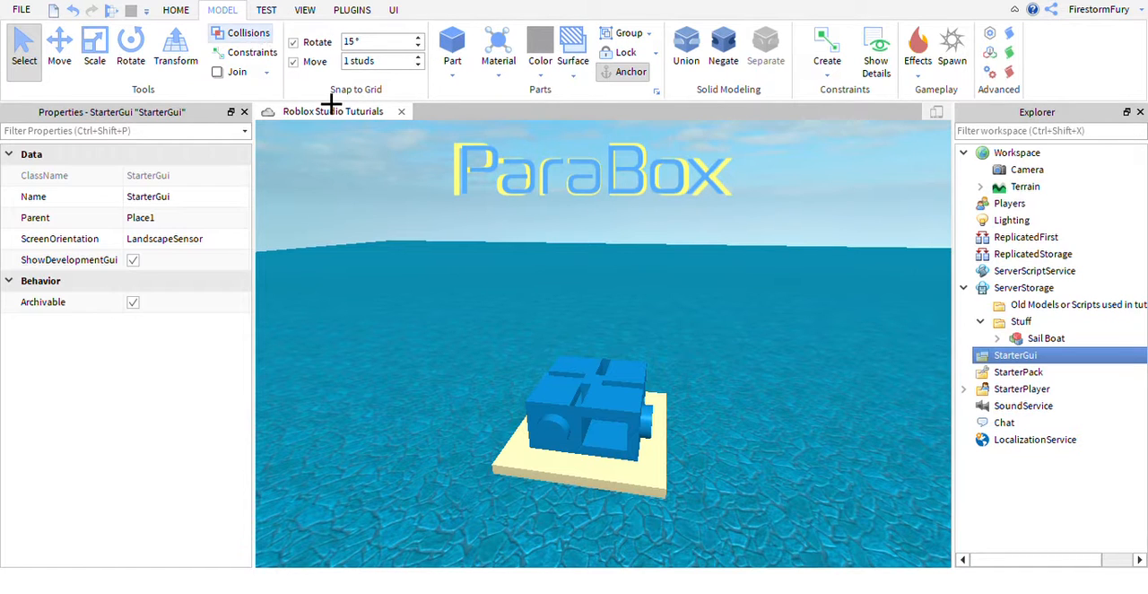
right_click_drag(617, 235, 617, 235)
key("w")
key("s")
key("w")
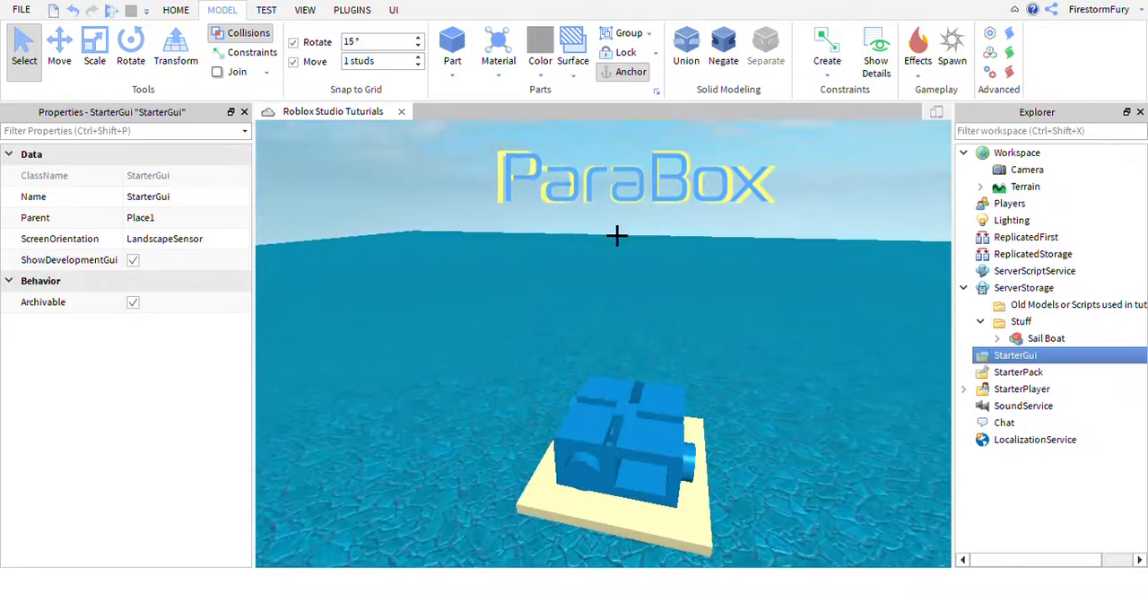
right_click_drag(656, 278, 656, 278)
key("s")
key("w")
key("s")
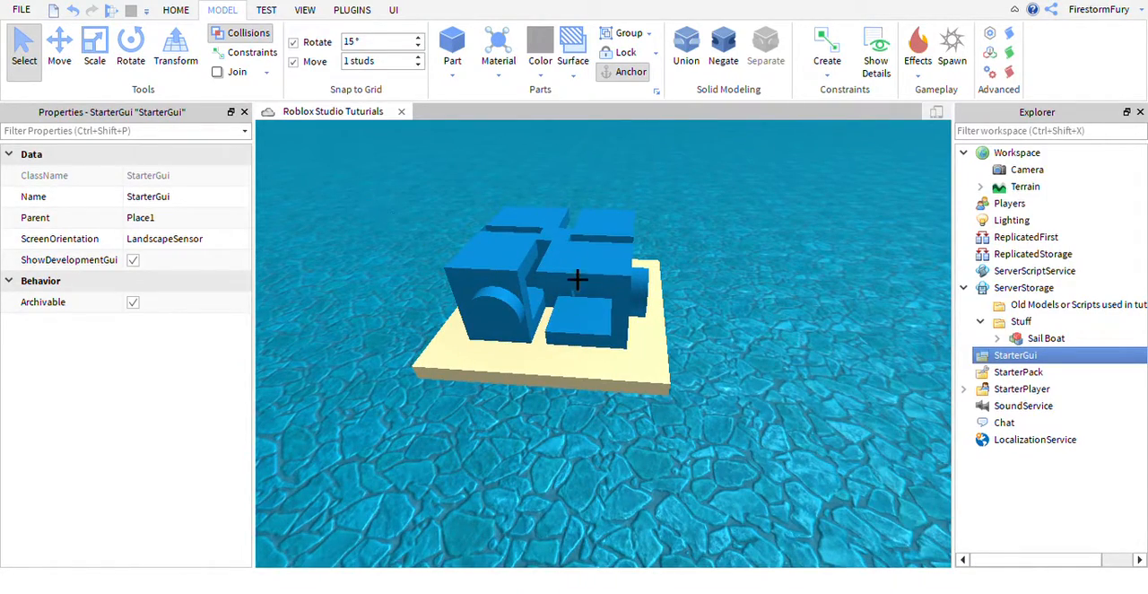
right_click_drag(587, 287, 586, 287)
key("s")
Activate the Move tool, insert a new block part, and turn off Collisions.
left_click(61, 76)
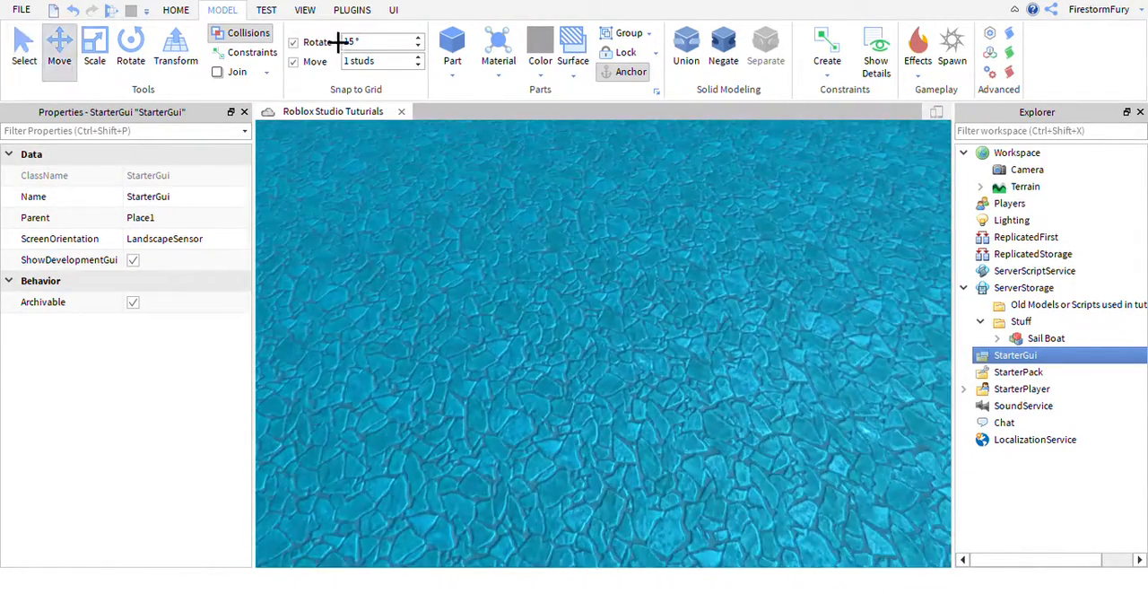
left_click(453, 49)
right_click_drag(628, 342, 628, 342)
key("w")
key("s")
key("a")
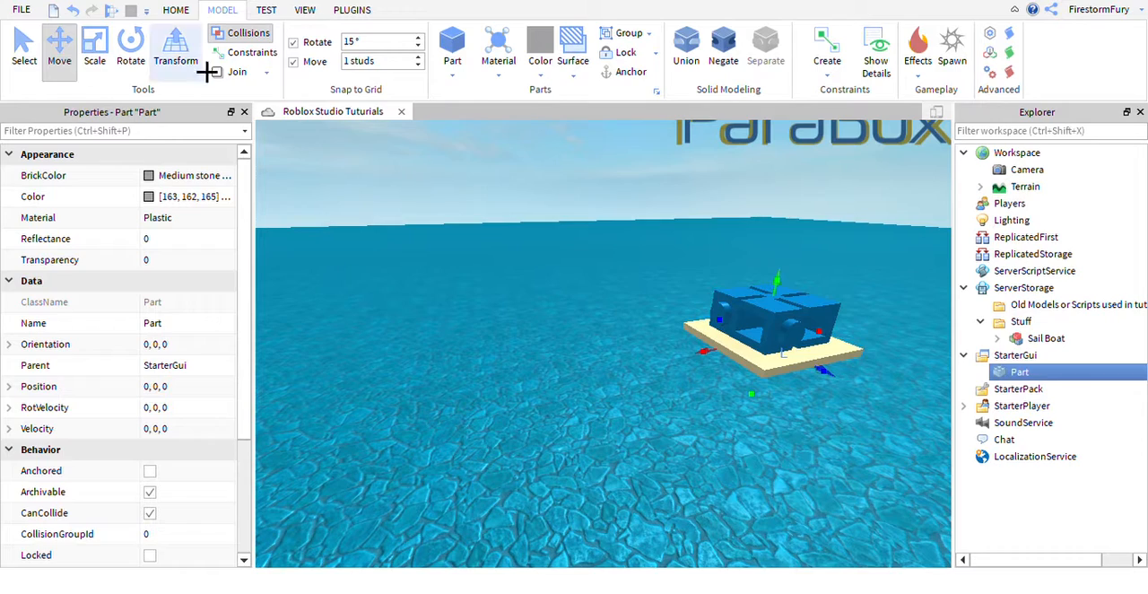
key("w")
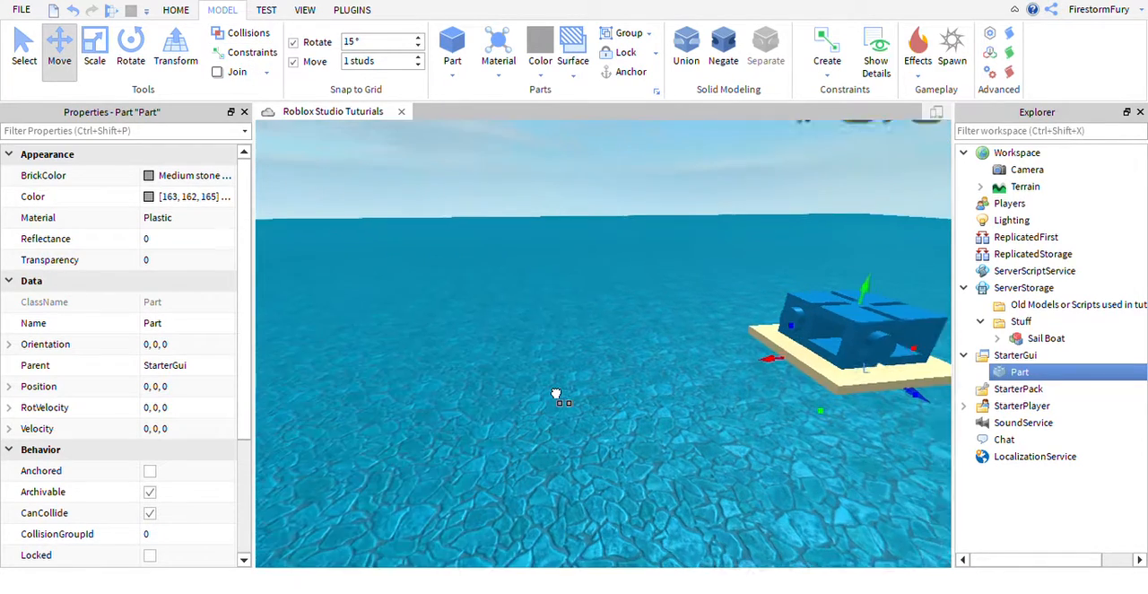
Reparent the new part from StarterGui to Workspace and collapse the ServerStorage branch.
key("d")
key("w")
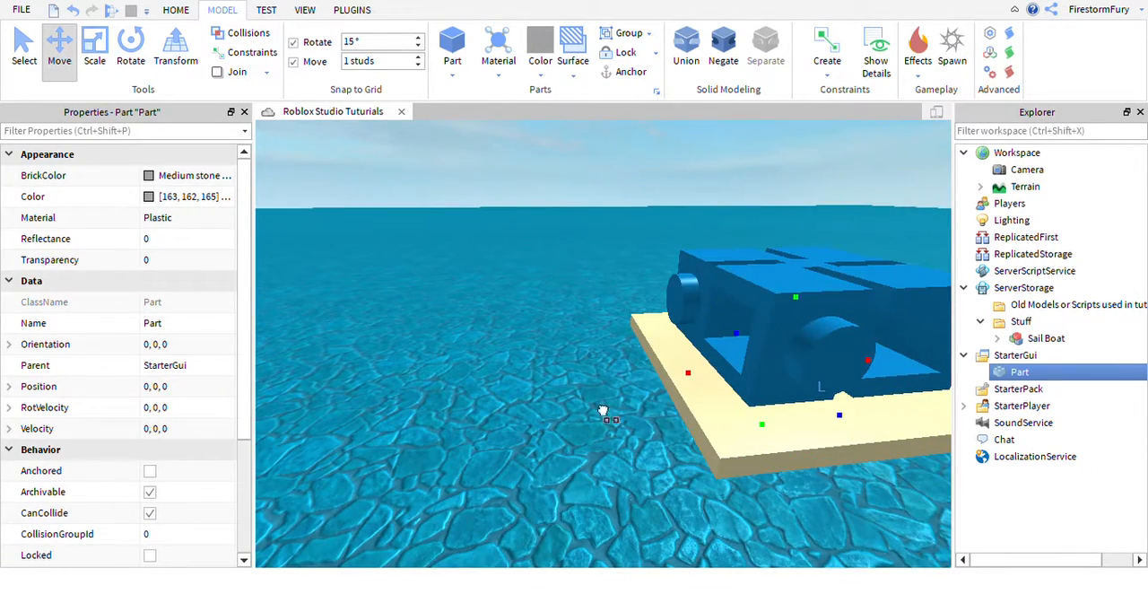
key("w")
mouse_move(749, 372)
right_mouse_down()
mouse_move(766, 382)
mouse_move(752, 370)
right_mouse_up()
key("s")
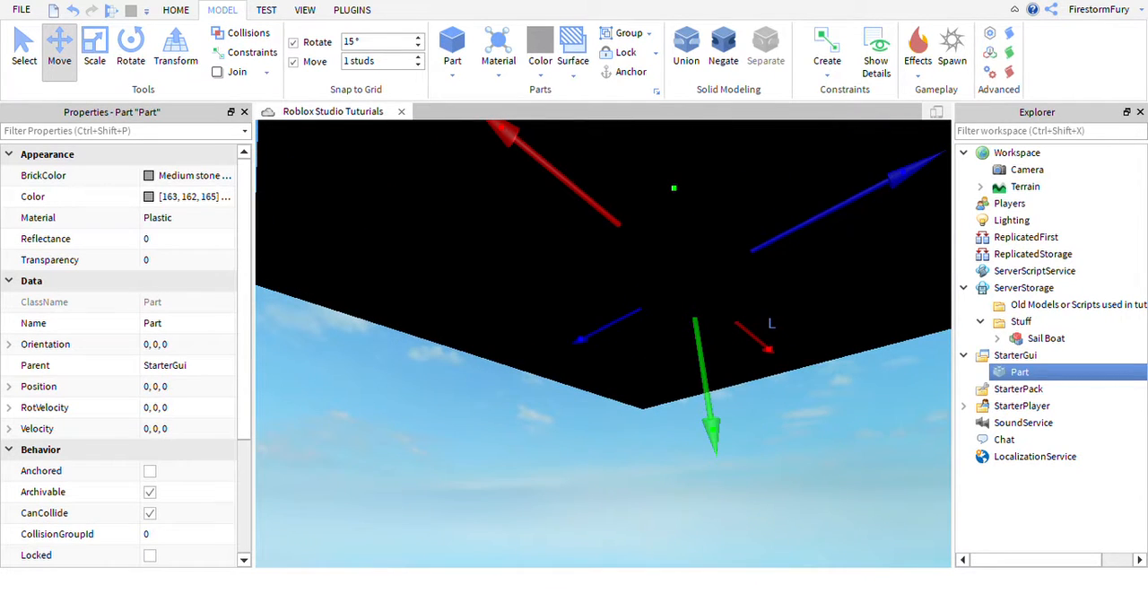
left_click_drag(1018, 371, 1056, 183)
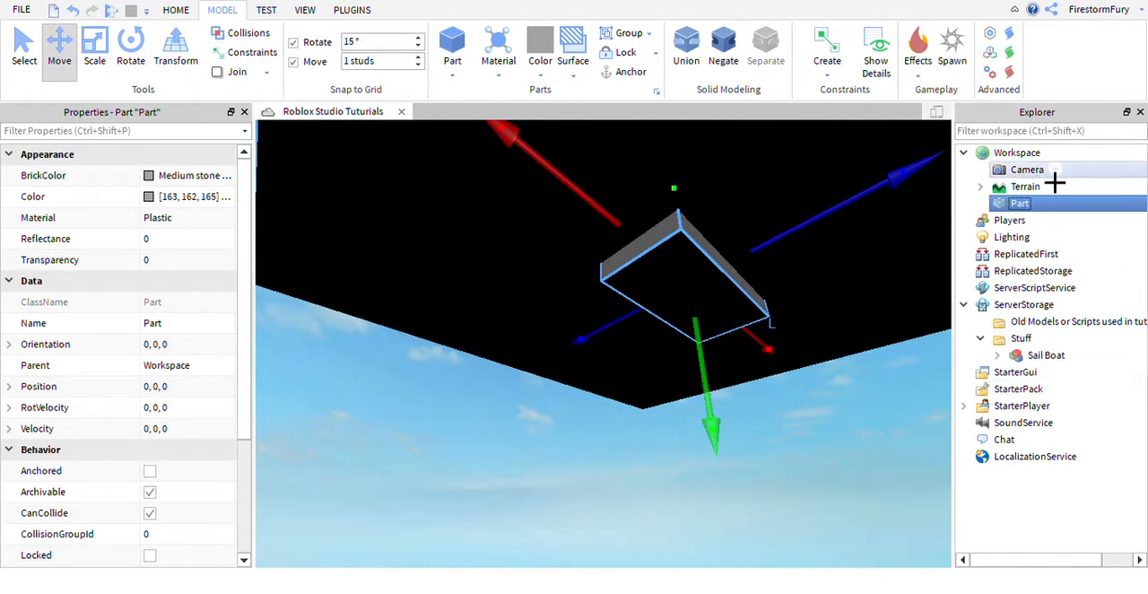
left_click(965, 306)
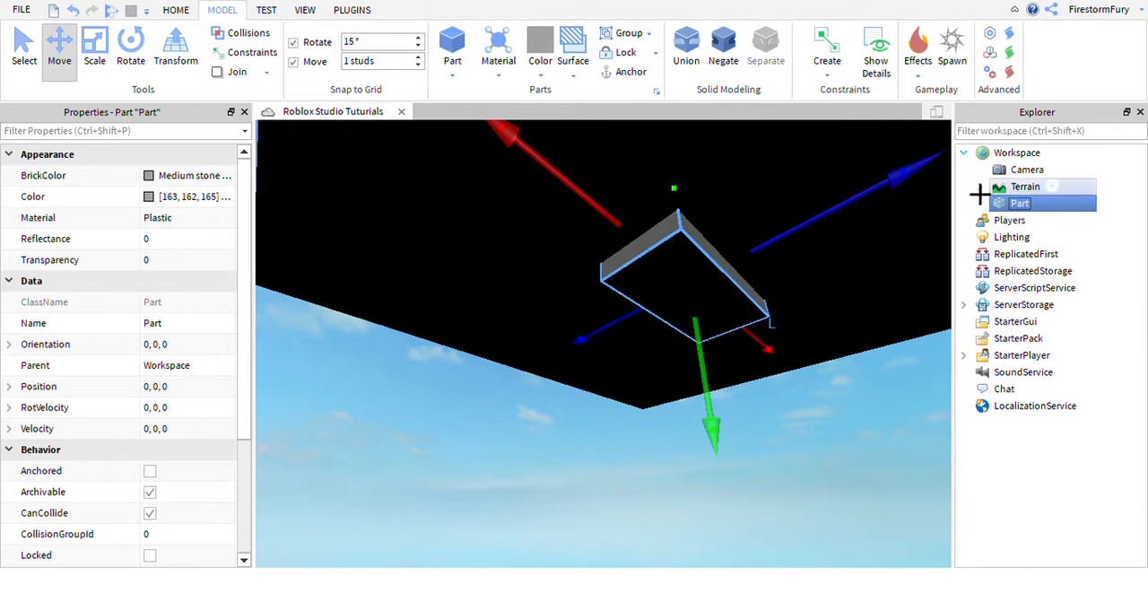
Raise the part out of the platform and move it onto the open water at position 52, 0.5, -7.
right_click_drag(779, 331, 749, 349)
key("s")
left_click_drag(709, 357, 743, 298)
key("e")
right_click_drag(744, 297, 752, 235)
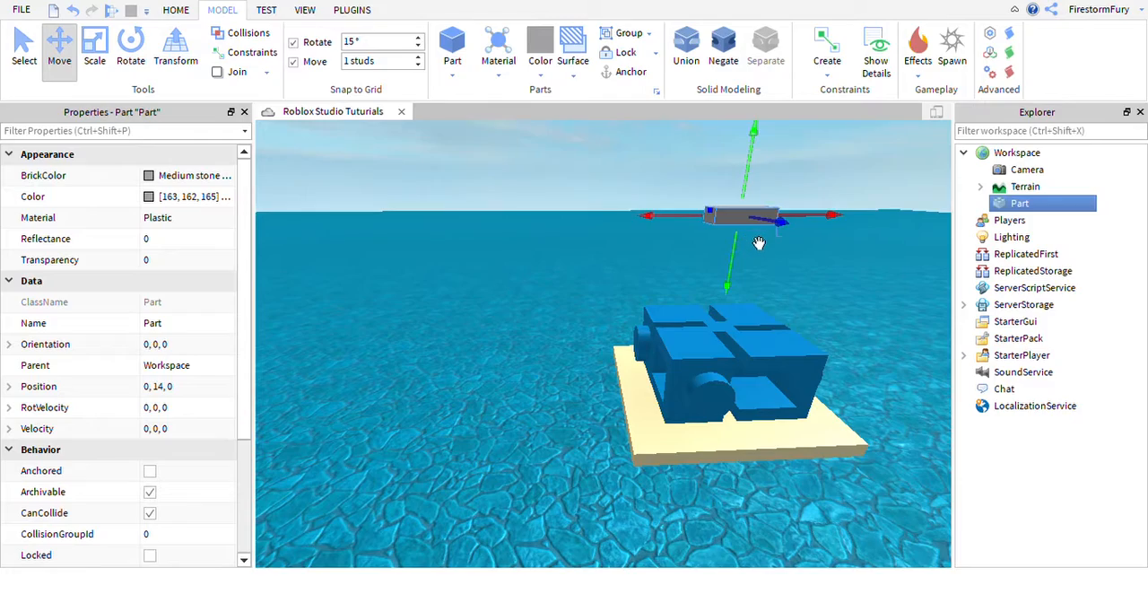
left_click_drag(746, 218, 600, 331)
right_click_drag(691, 310, 600, 331)
left_click_drag(600, 331, 574, 314)
right_click_drag(600, 331, 531, 292)
key("s")
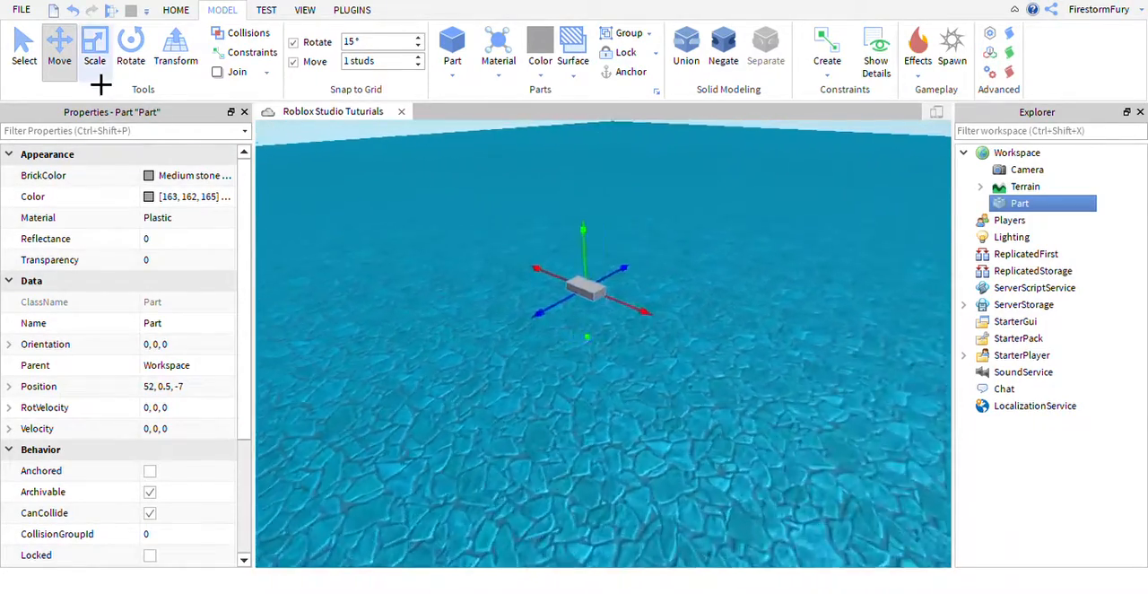
Scale the part upward into a tall column centred at position 52, 6, -7.
left_click(100, 77)
right_click_drag(569, 246, 635, 253)
key("w")
left_click_drag(556, 258, 595, 203)
right_click_drag(556, 258, 594, 202)
key("s")
left_click_drag(594, 202, 600, 208)
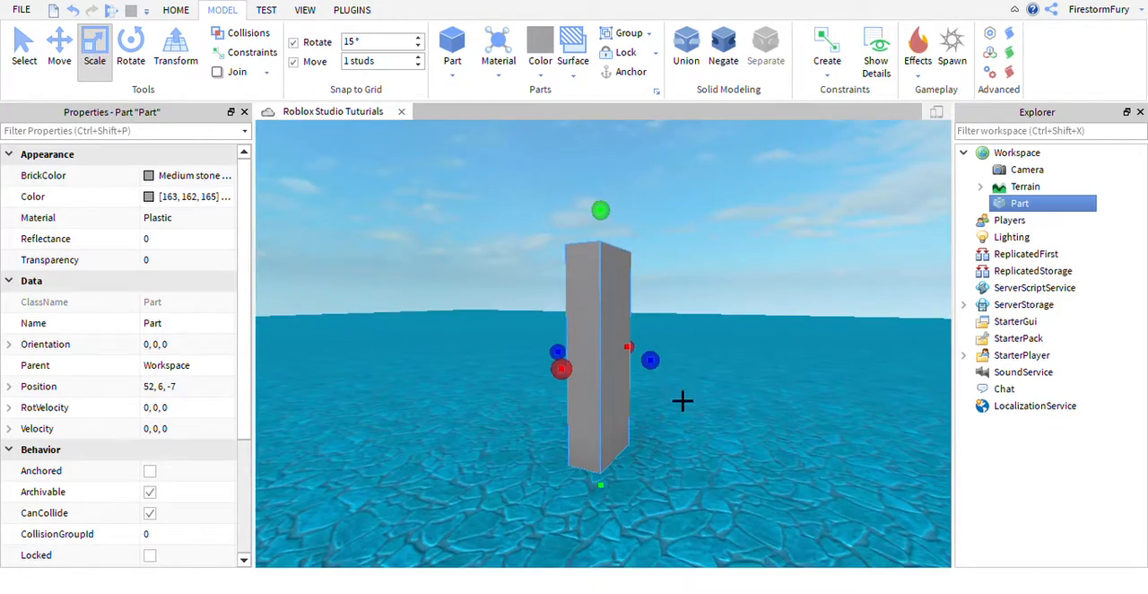
Scale the column along both horizontal axes into a large block centred at 48.5, 6, -2.5, and return to the Select tool.
left_click_drag(650, 359, 876, 377)
key("w")
right_click_drag(877, 376, 876, 377)
key("s")
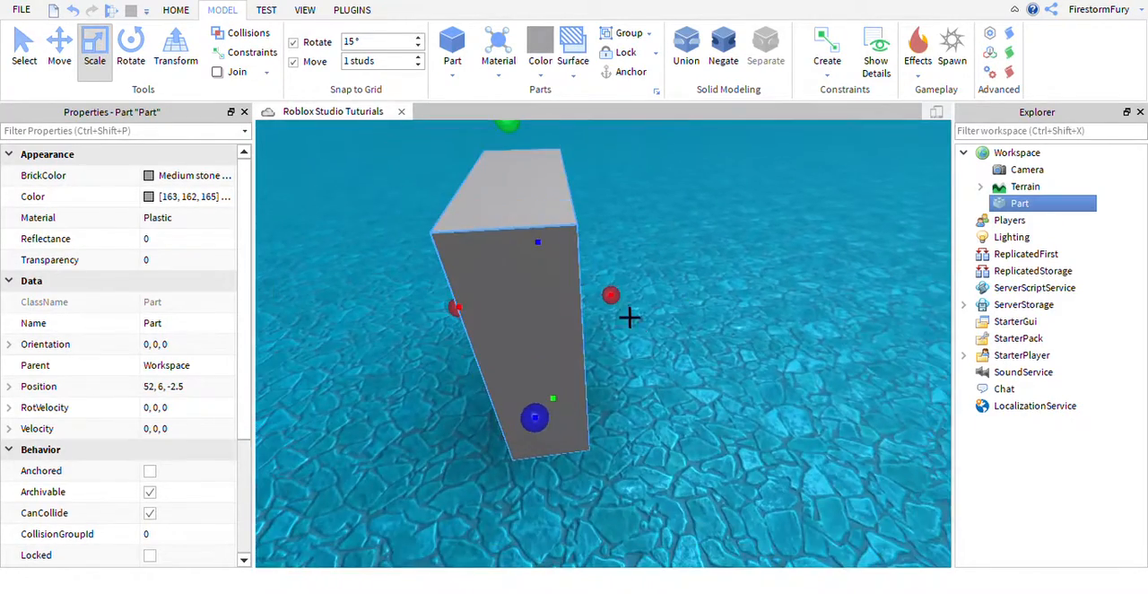
left_click_drag(614, 297, 758, 292)
right_click_drag(718, 269, 707, 261)
key("s")
key("w")
left_click(25, 66)
key("s")
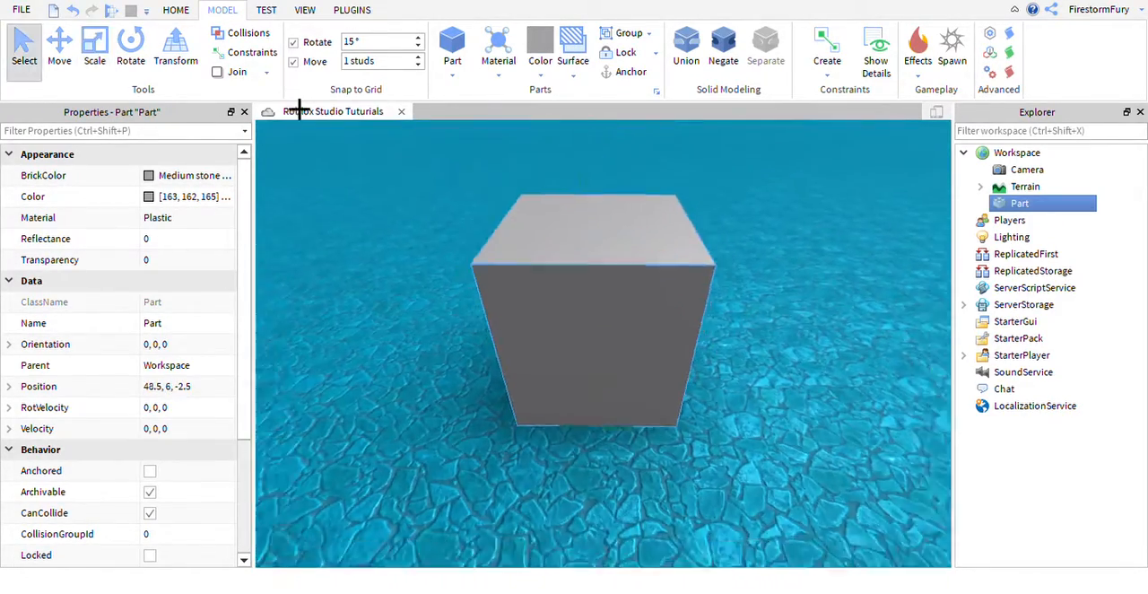
Turn on Collisions, insert a second part, and place it against the large block at position 49, 0.5, -10.
right_click_drag(549, 215, 490, 225)
left_click(490, 225)
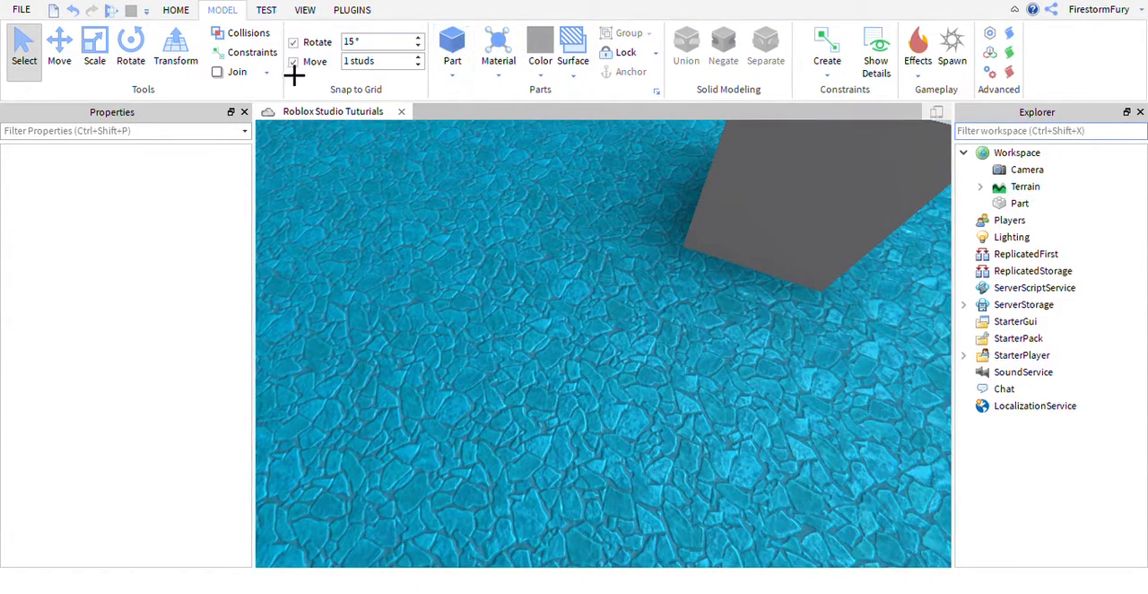
left_click(465, 47)
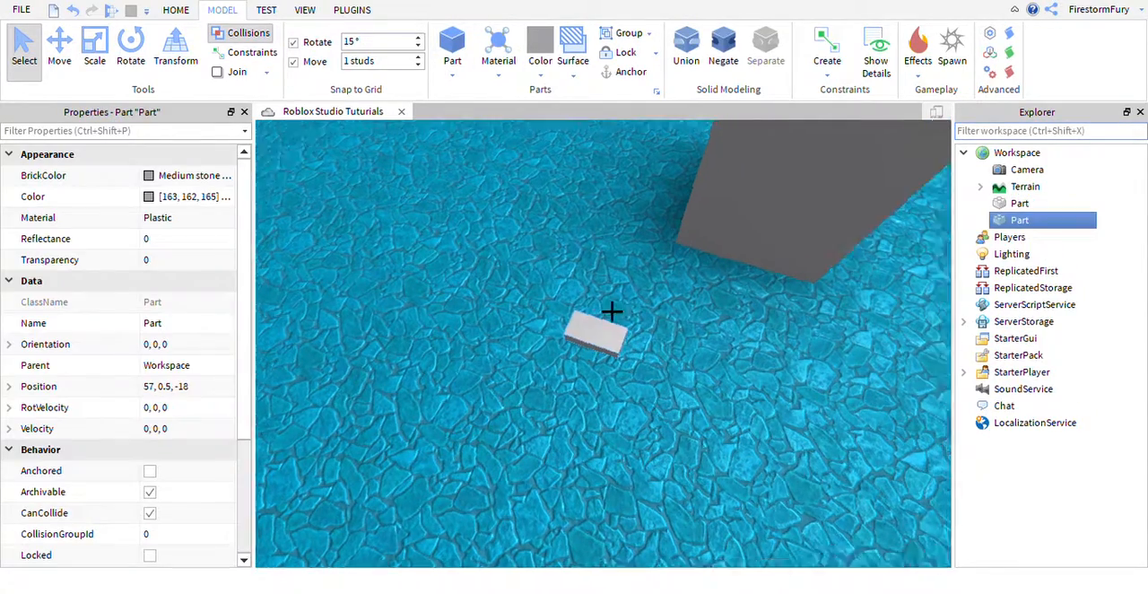
right_click_drag(610, 313, 629, 322)
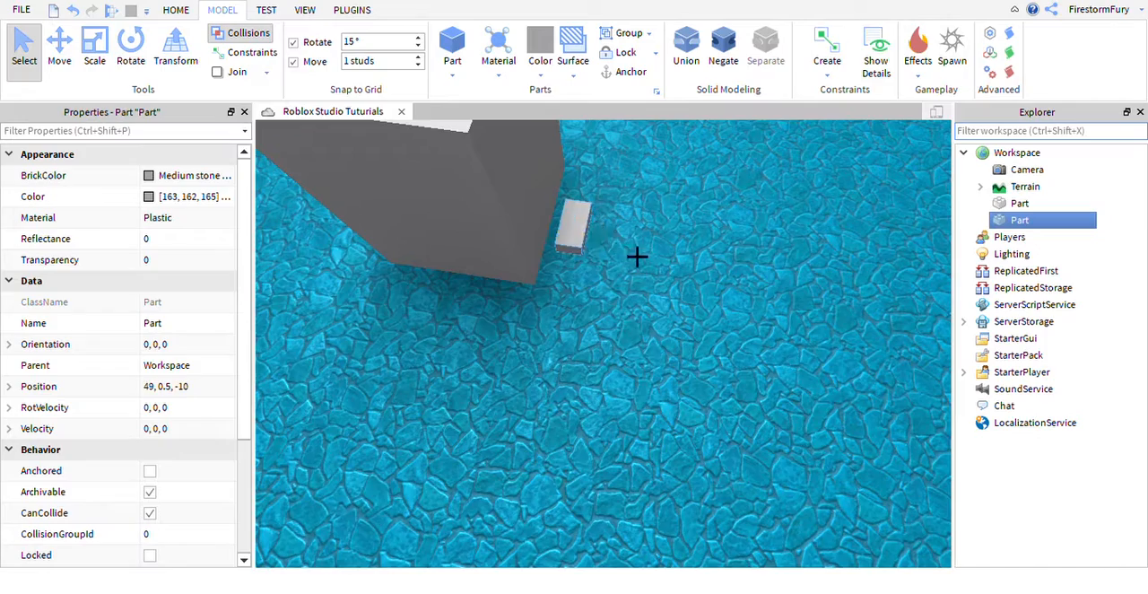
key("s")
right_click_drag(637, 257, 636, 303)
key("w")
key("s")
key("w")
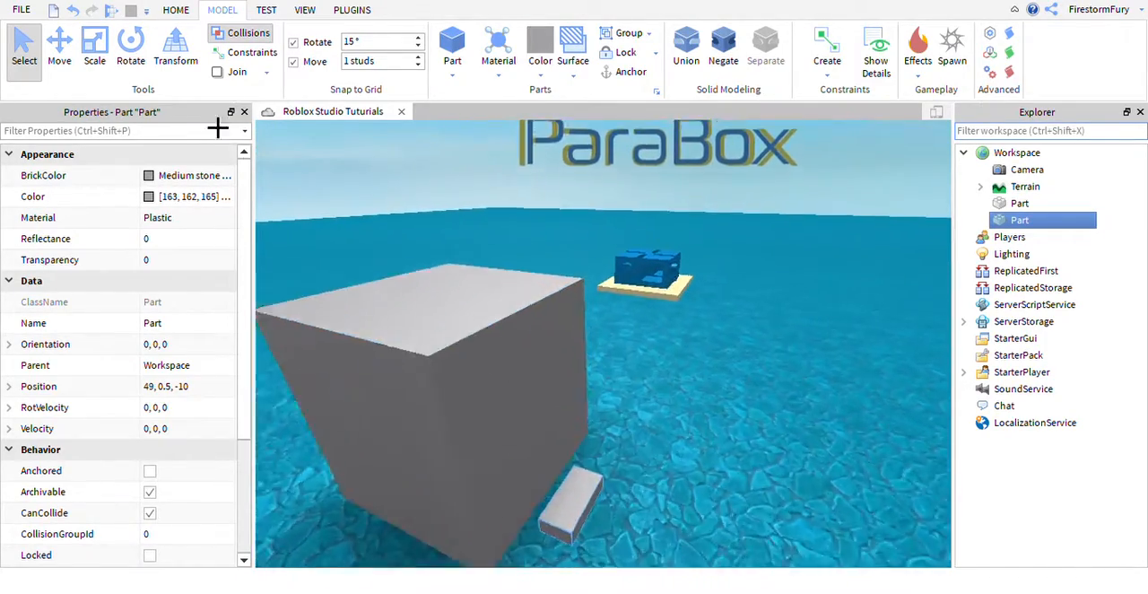
Scale the second part away from the large block into a long strip centred at 49, 0.5, -19.5.
left_click(93, 56)
right_click_drag(575, 336, 622, 403)
key("s")
key("w")
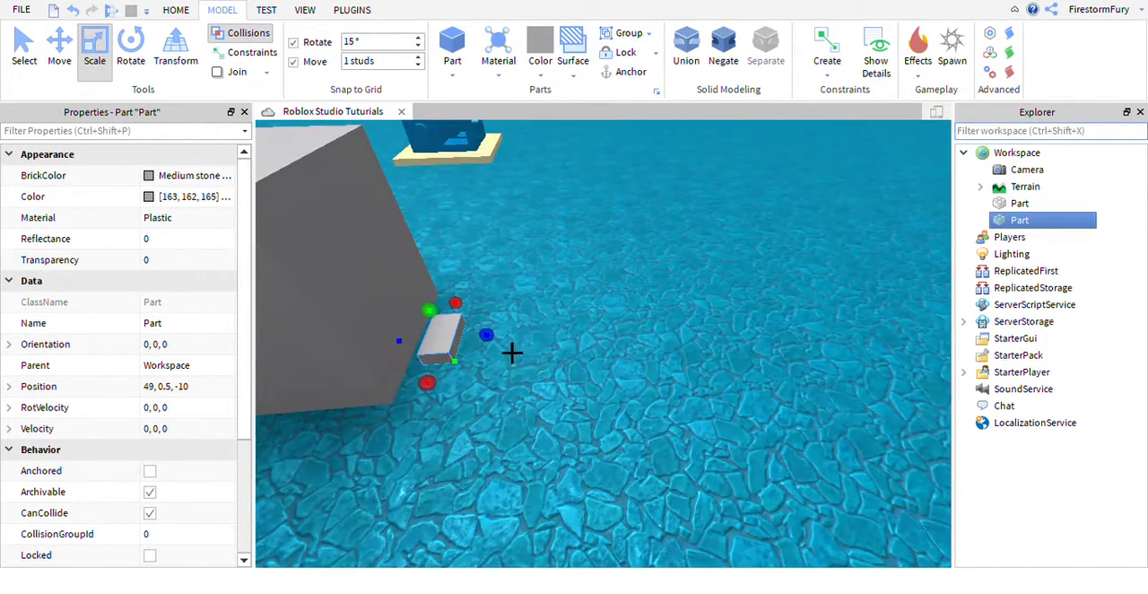
left_click_drag(631, 367, 771, 370)
right_click_drag(772, 369, 761, 400)
key("s")
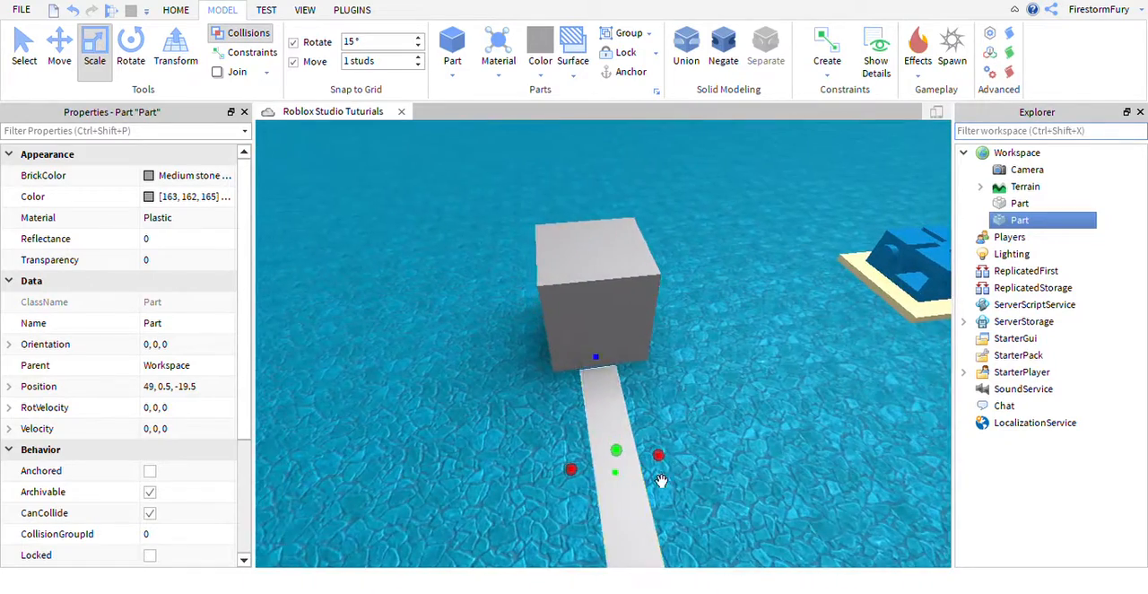
Scale the strip upward and sideways into a block larger than the first, centred at 41, 9.5, -19.5.
left_click_drag(845, 459, 857, 456)
right_click_drag(856, 456, 743, 402)
left_click_drag(752, 365, 791, 355)
right_click_drag(791, 355, 788, 352)
left_click_drag(788, 352, 774, 337)
right_click_drag(788, 352, 738, 386)
Select the smaller block, then the larger one, and view both side by side.
key("a")
left_click(738, 386)
key("s")
key("d")
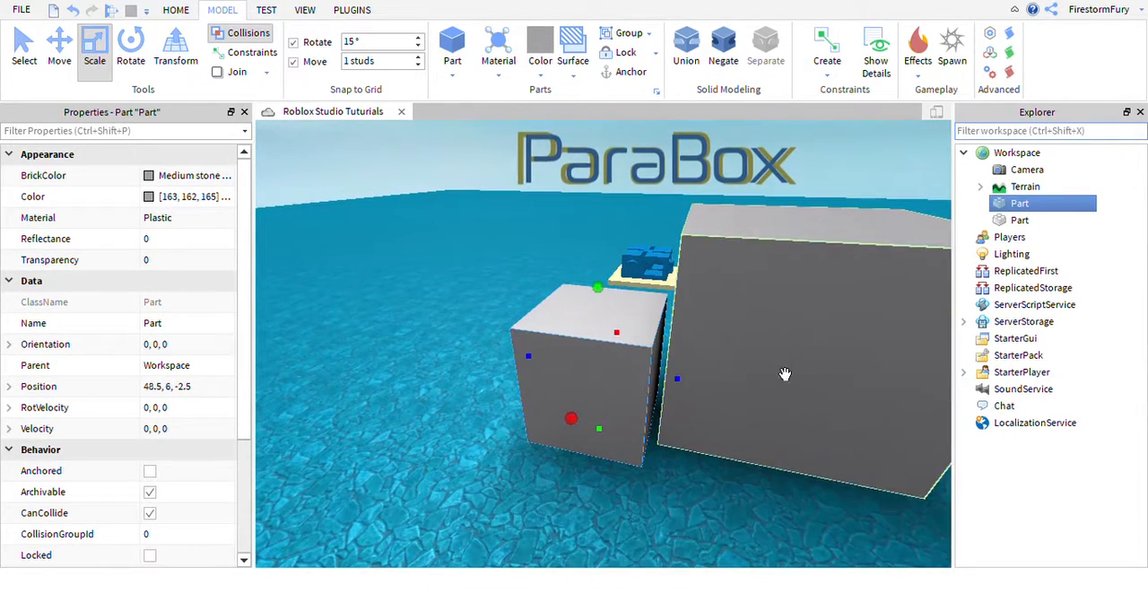
left_click(795, 369)
key("w")
key("s")
key("d")
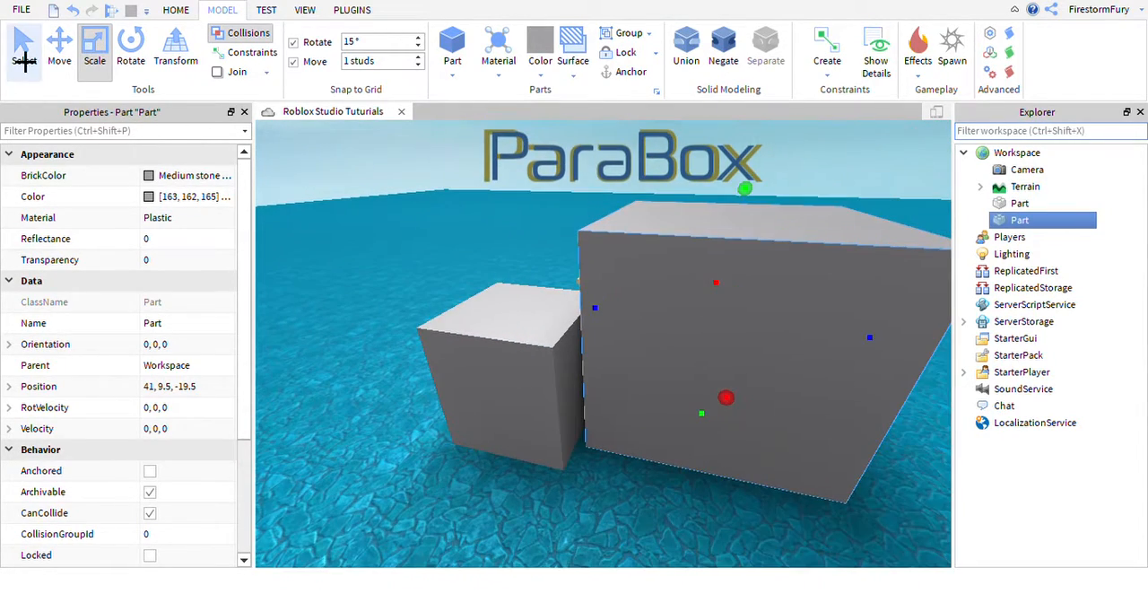
Move the larger block against the smaller one with Collisions on, to position 41, 9.5, -18.5.
left_click(25, 58)
left_click(67, 56)
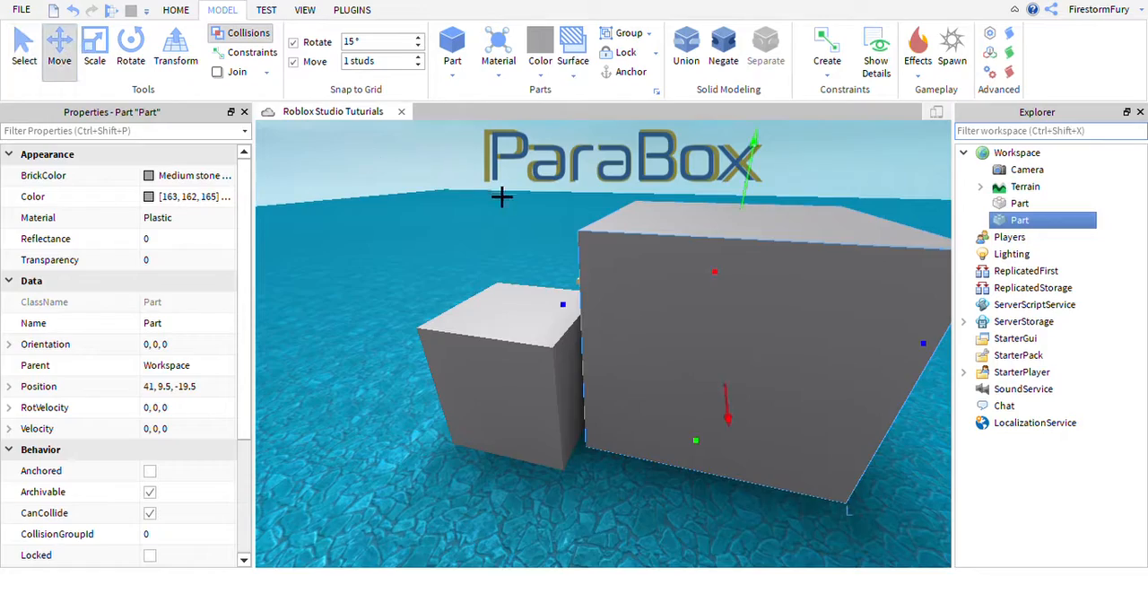
right_click_drag(504, 196, 616, 280)
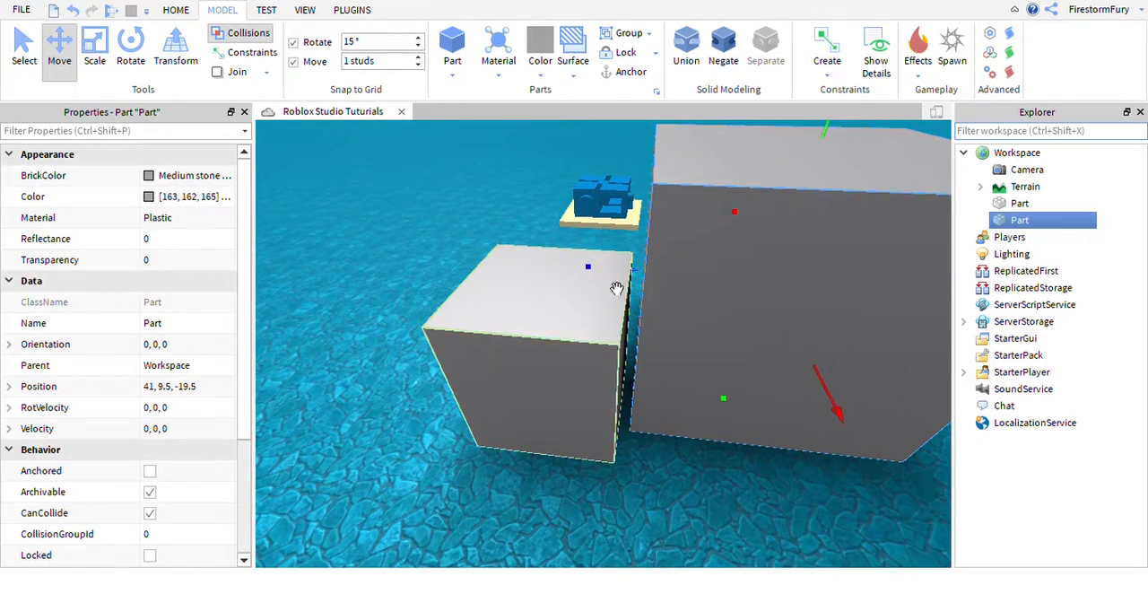
right_click_drag(871, 290, 568, 310)
left_click_drag(567, 310, 636, 305)
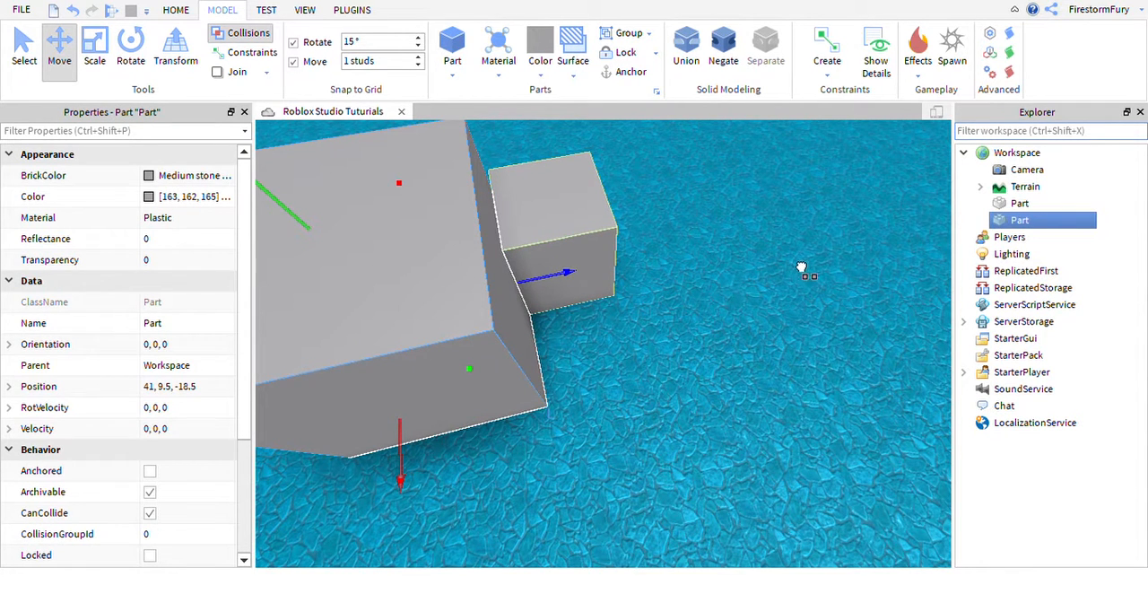
Turn off Collisions and move the larger block so that it overlaps the smaller one.
left_click_drag(858, 260, 747, 266)
left_click_drag(841, 247, 587, 312)
right_click_drag(684, 352, 684, 353)
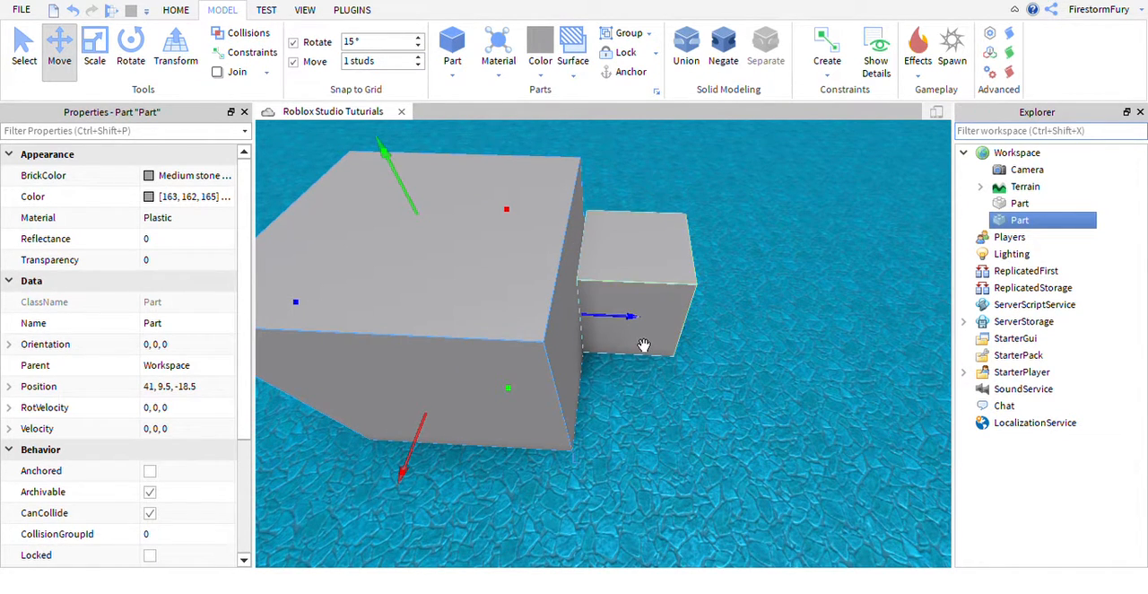
left_click_drag(644, 346, 712, 358)
left_click(776, 421)
right_click_drag(776, 421, 779, 416)
key("d")
Delete both the smaller and the larger block from Workspace.
left_click(731, 385)
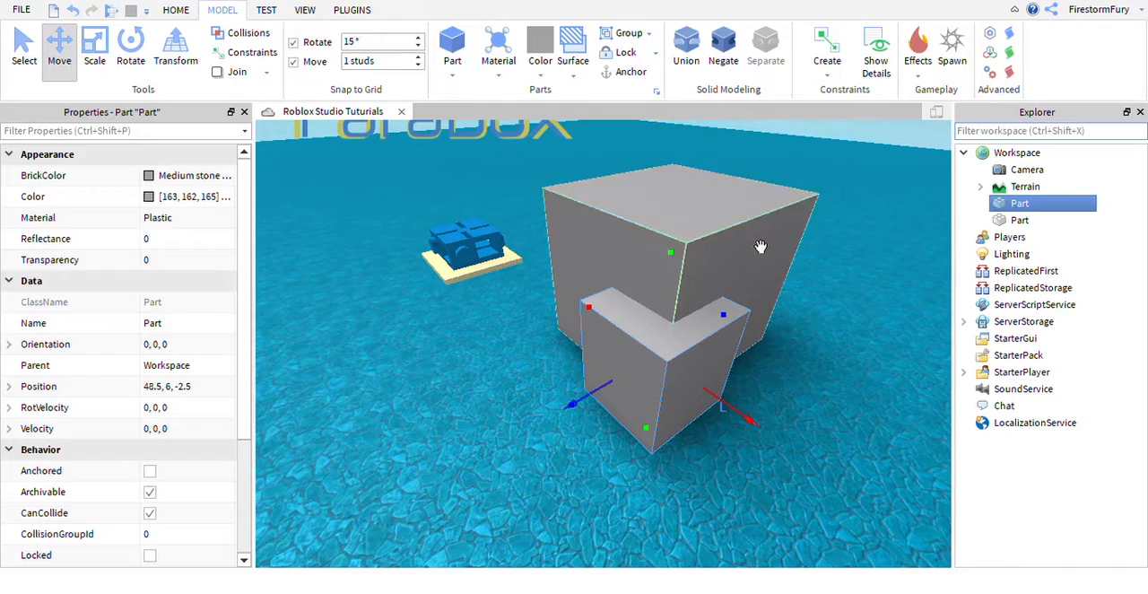
key("Delete")
left_click(759, 249)
key("Delete")
key("w")
right_click_drag(706, 317, 707, 317)
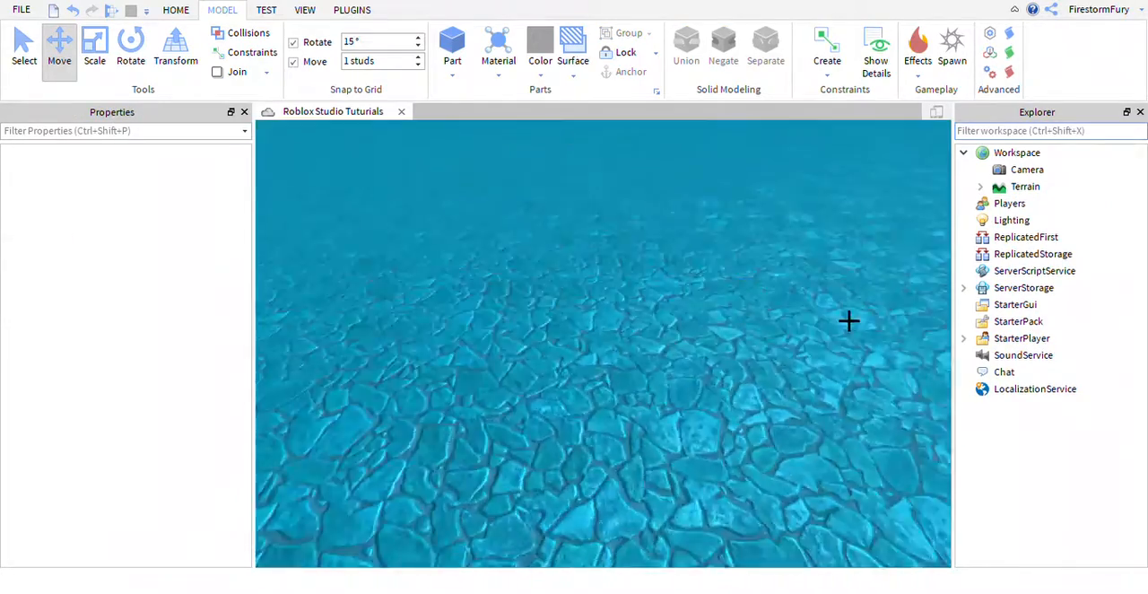
key("s")
right_click_drag(849, 321, 849, 321)
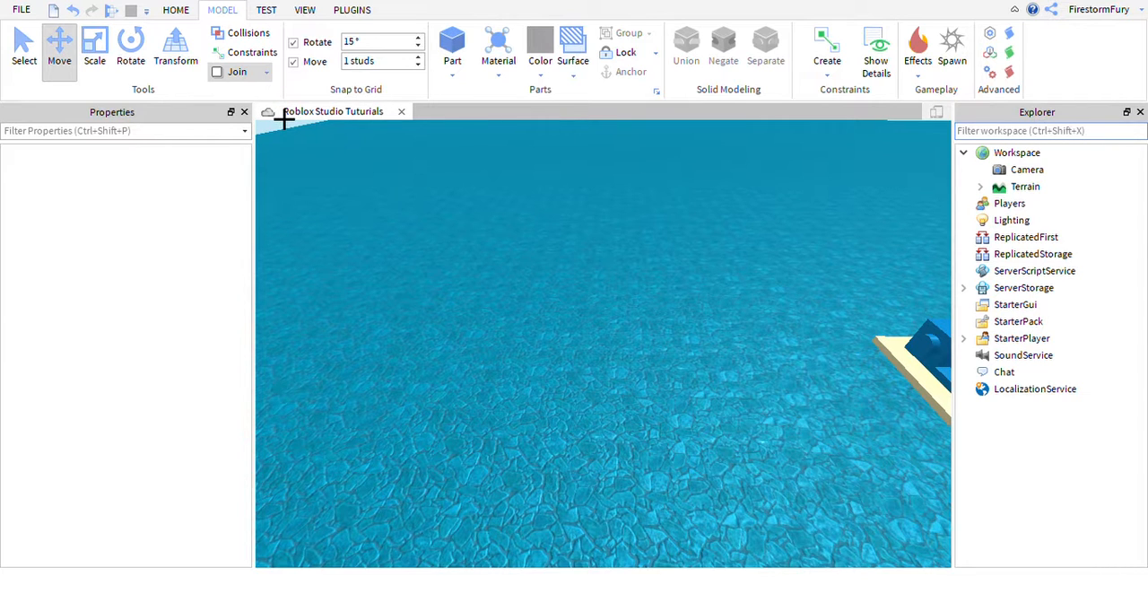
scroll(618, 216, "down", 3)
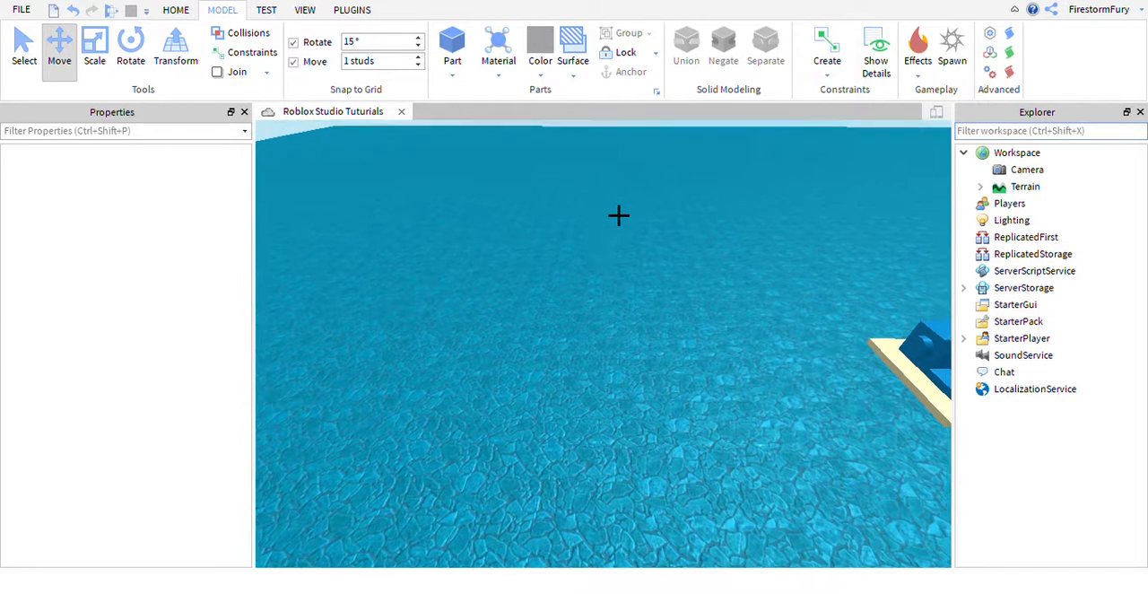
Try the Transform tool, return to the Select tool, and bring the blue spawn structure into view.
right_click_drag(618, 216, 618, 215)
right_click_drag(619, 215, 233, 77)
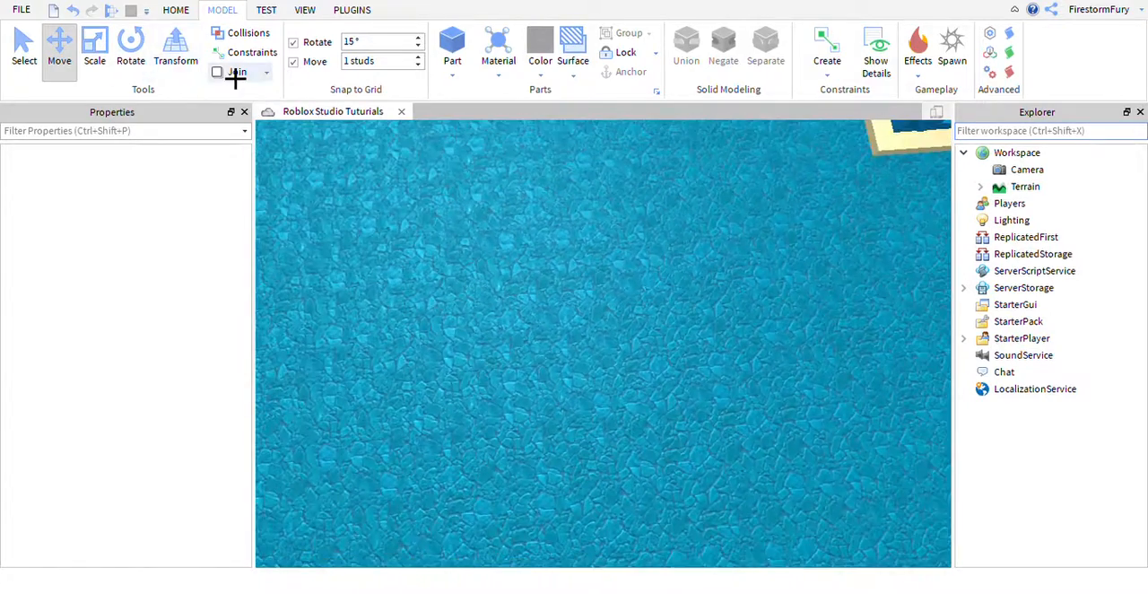
left_click(205, 69)
right_click_drag(487, 316, 486, 305)
key("w")
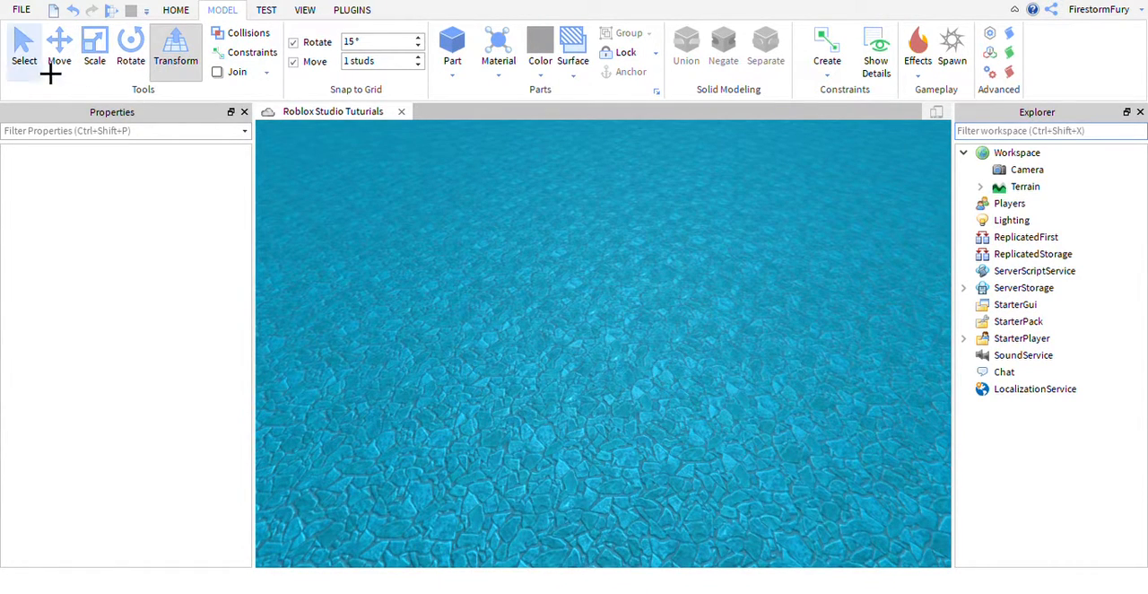
left_click(26, 52)
right_click_drag(518, 275, 519, 274)
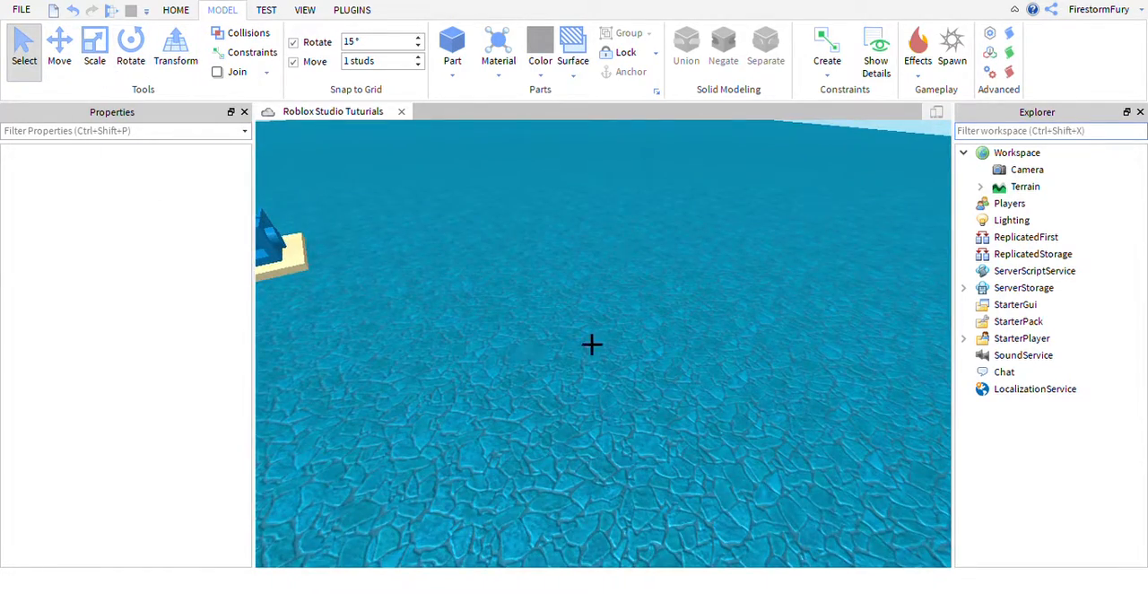
right_click_drag(592, 344, 593, 345)
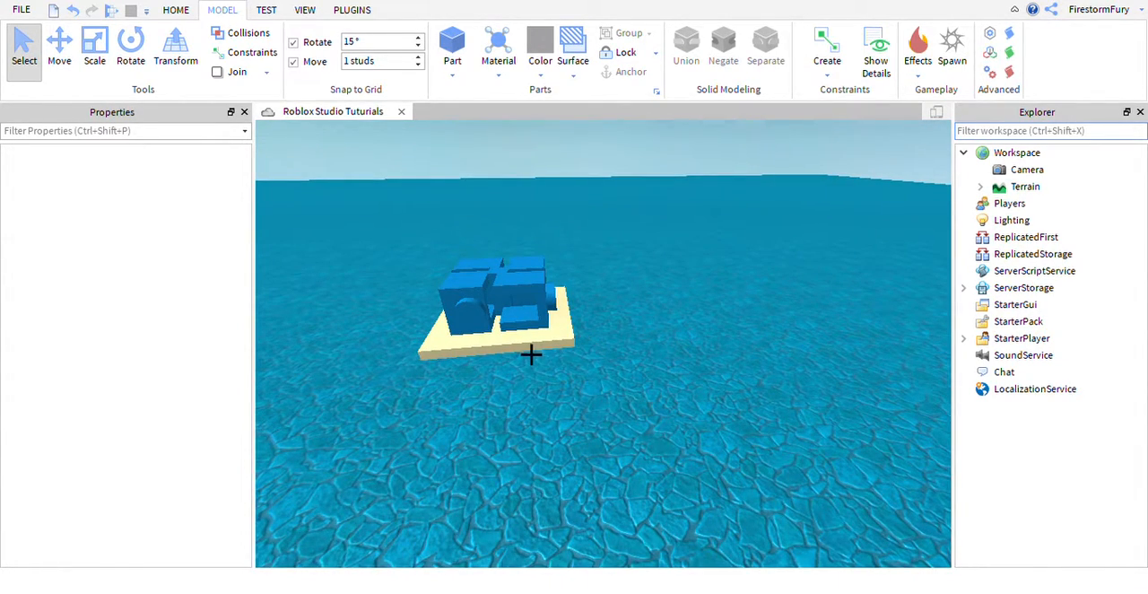
Expand Terrain and select its Paraspawn model and Baseplate together, and finally Paraspawn alone.
left_click(981, 187)
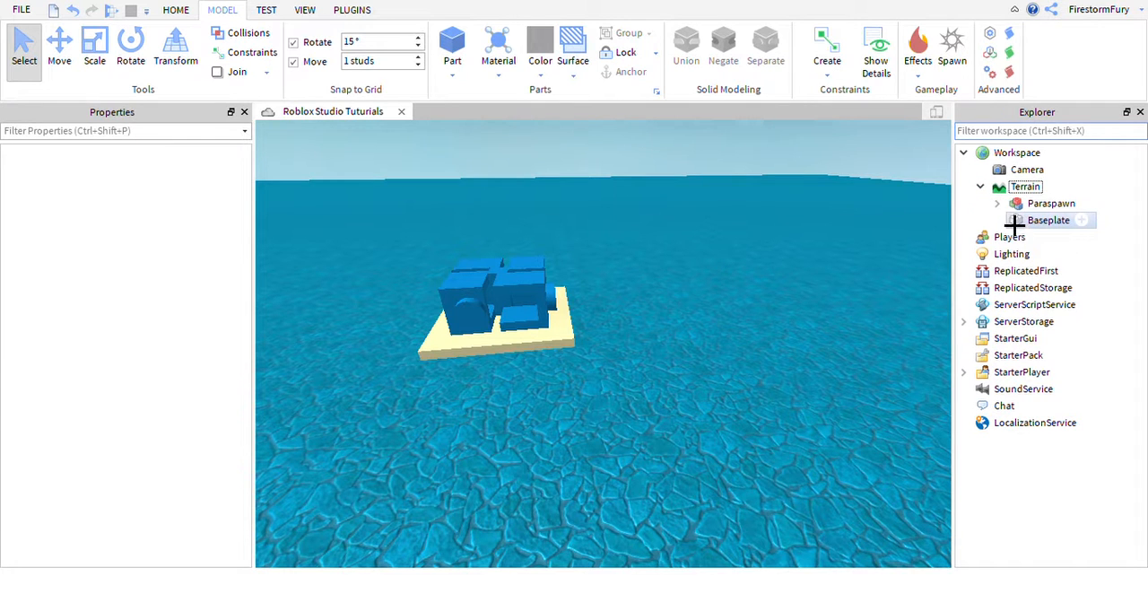
left_click(1050, 203)
left_click(1043, 221, "ctrl")
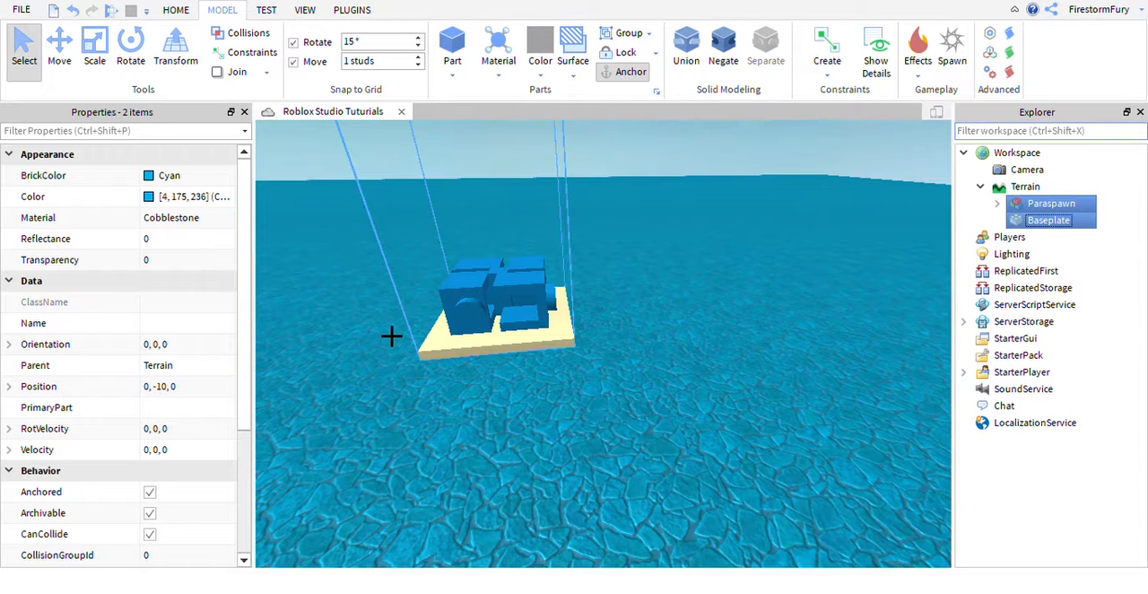
left_click(822, 297)
left_click(1041, 208)
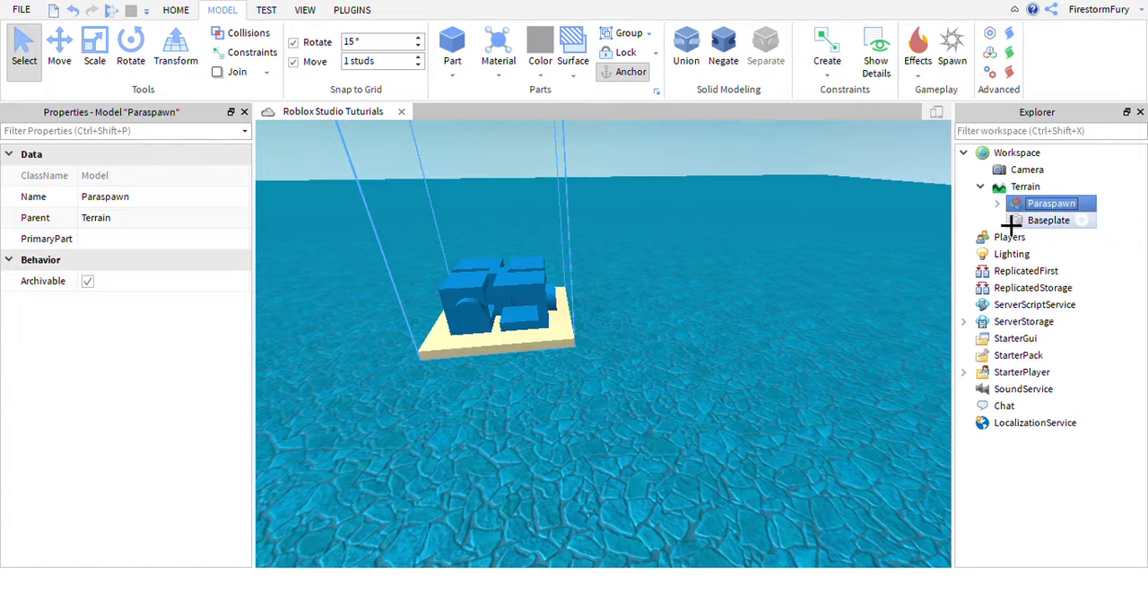
Unlock the Parabox union inside the Paraspawn model and clear the selection.
left_click(998, 205)
left_click(1058, 221)
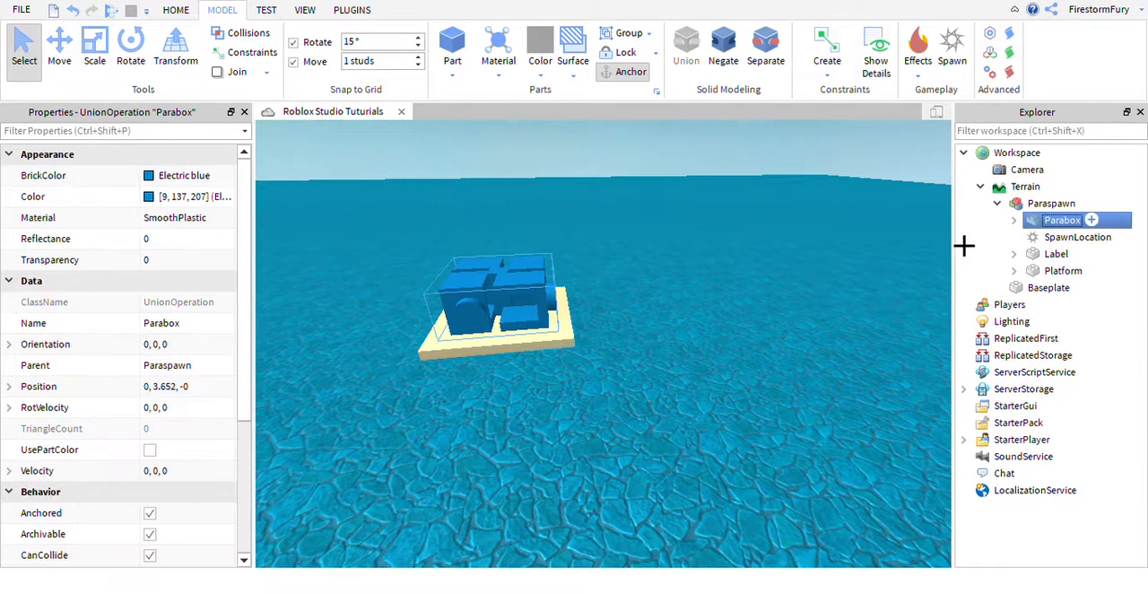
scroll(200, 404, "down", 5)
left_click(200, 412)
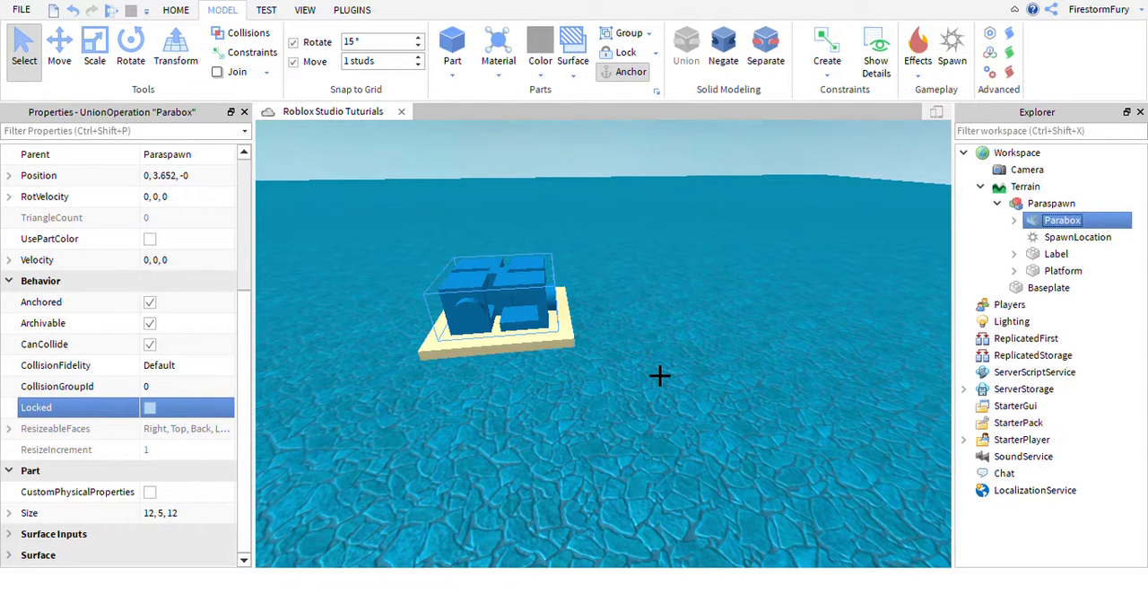
left_click(660, 375)
View the spawn structure from several angles and select the whole Paraspawn model in the scene.
right_click_drag(661, 289, 655, 296)
left_click_drag(607, 376, 553, 436)
scroll(718, 343, "down", 6)
right_click_drag(661, 353, 741, 374)
scroll(741, 374, "up", 4)
left_click(827, 481)
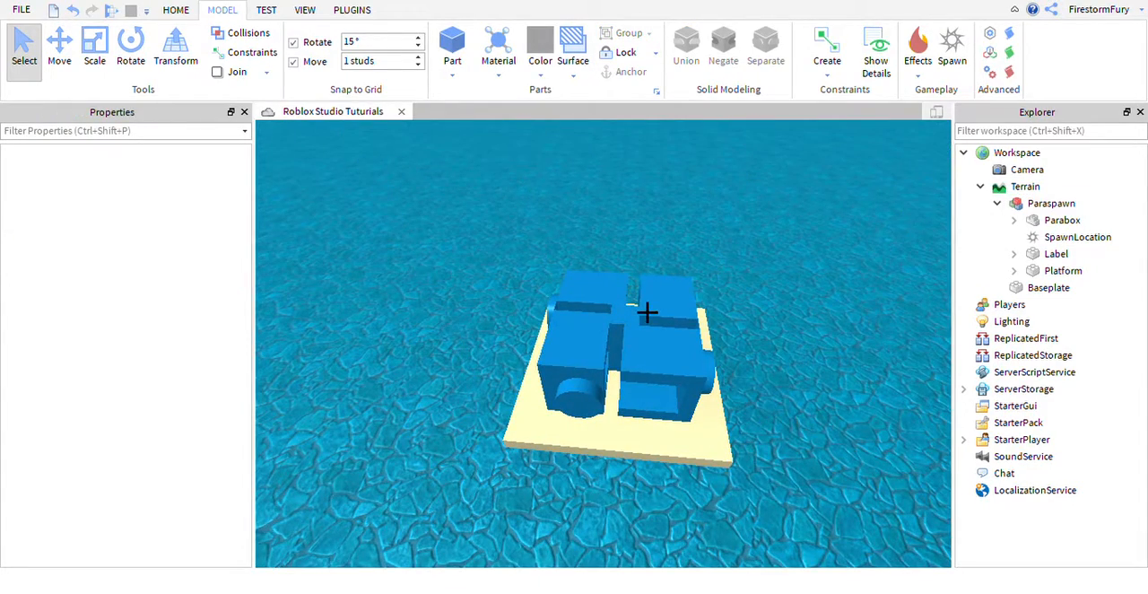
left_click(646, 311)
right_click_drag(765, 223, 538, 259)
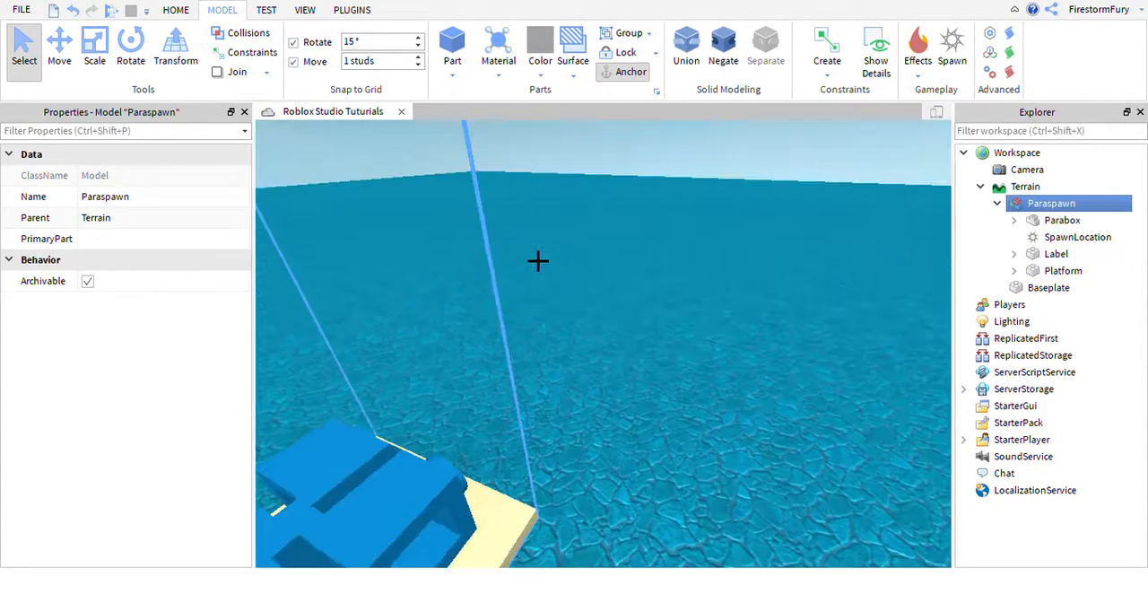
scroll(538, 259, "down", 4)
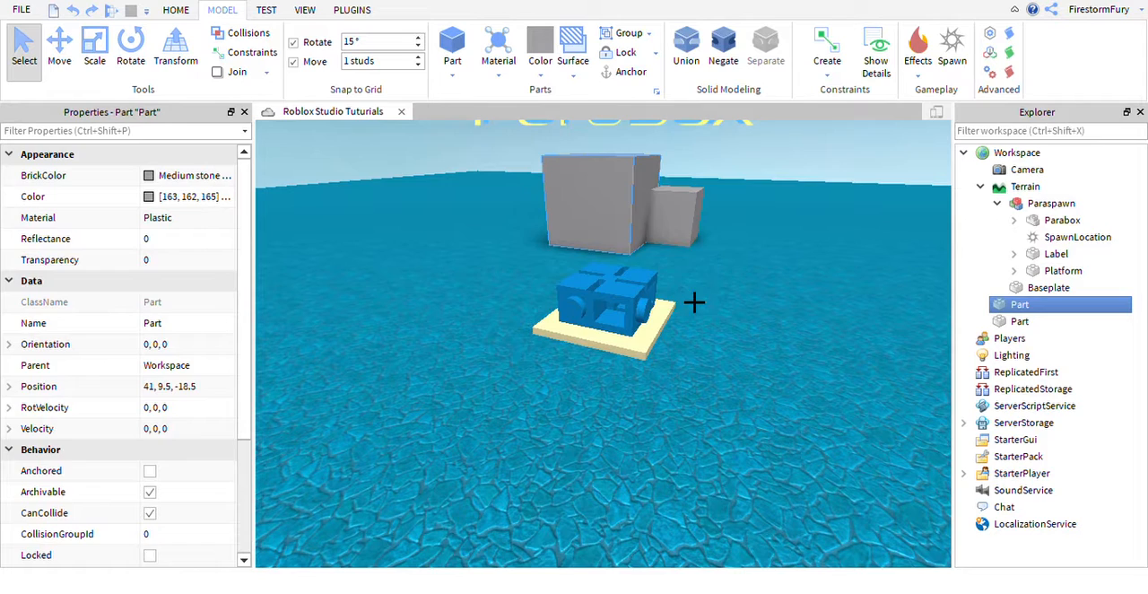
Undo the unlocking of Parabox and the deletion of the two blocks.
key("ctrl+z")
key("ctrl+z")
key("ctrl+z")
key("ctrl+z")
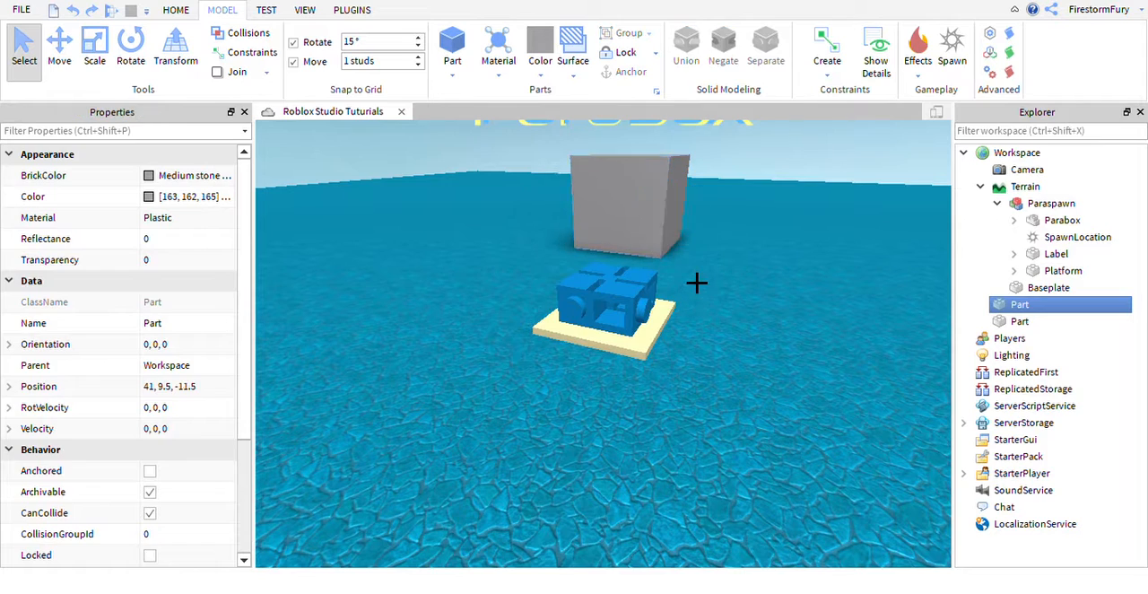
Collapse Paraspawn, Terrain and Workspace in the object hierarchy and look at the spawn structure.
left_click(997, 203)
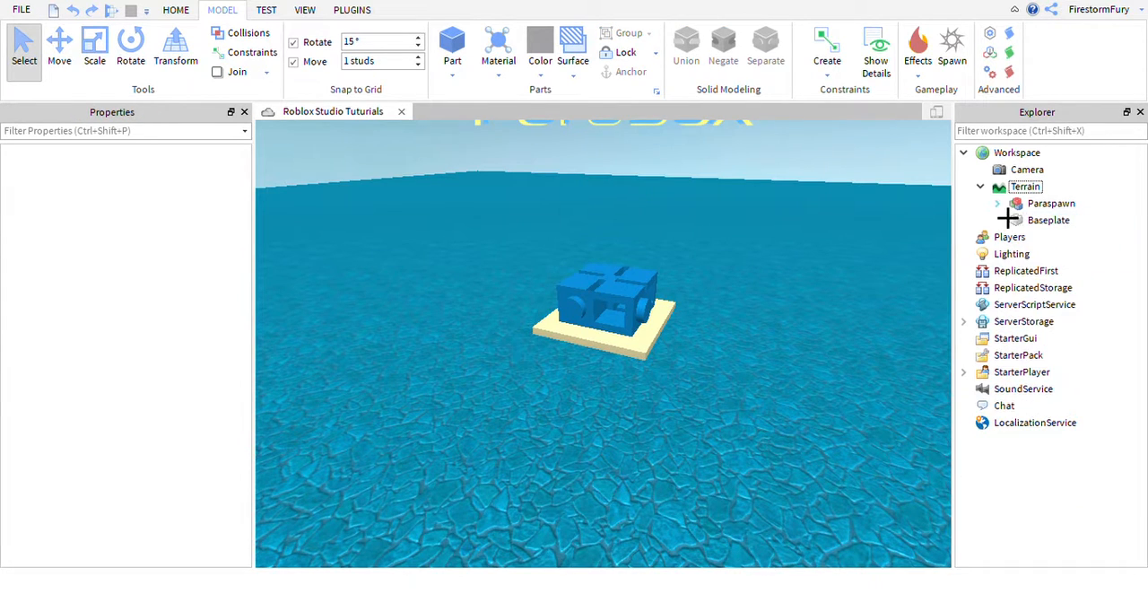
left_click(980, 186)
left_click(963, 152)
right_click_drag(817, 290, 817, 289)
scroll(818, 290, "up", 4)
scroll(817, 290, "down", 4)
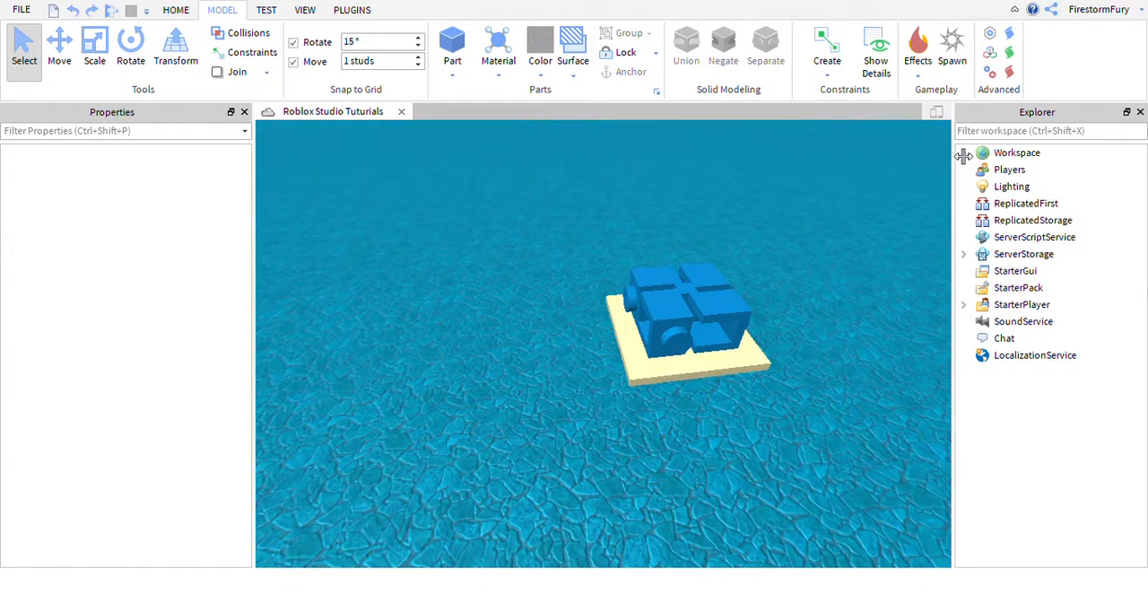
Move the Baseplate out of Terrain directly into Workspace and unlock it.
left_click(963, 153)
left_click(980, 187)
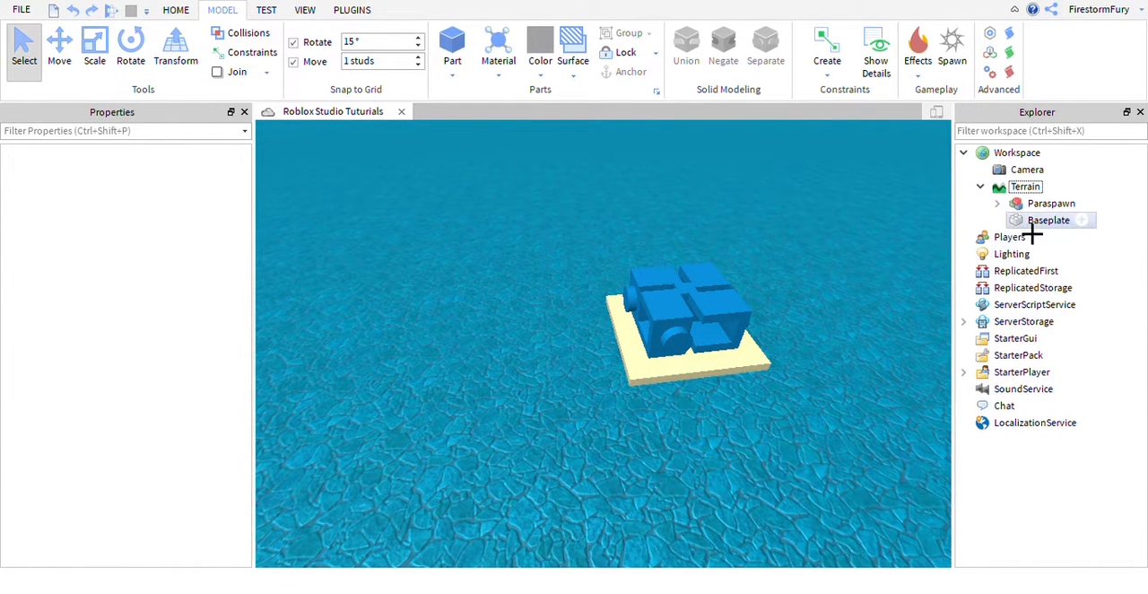
left_click_drag(1031, 221, 1006, 203)
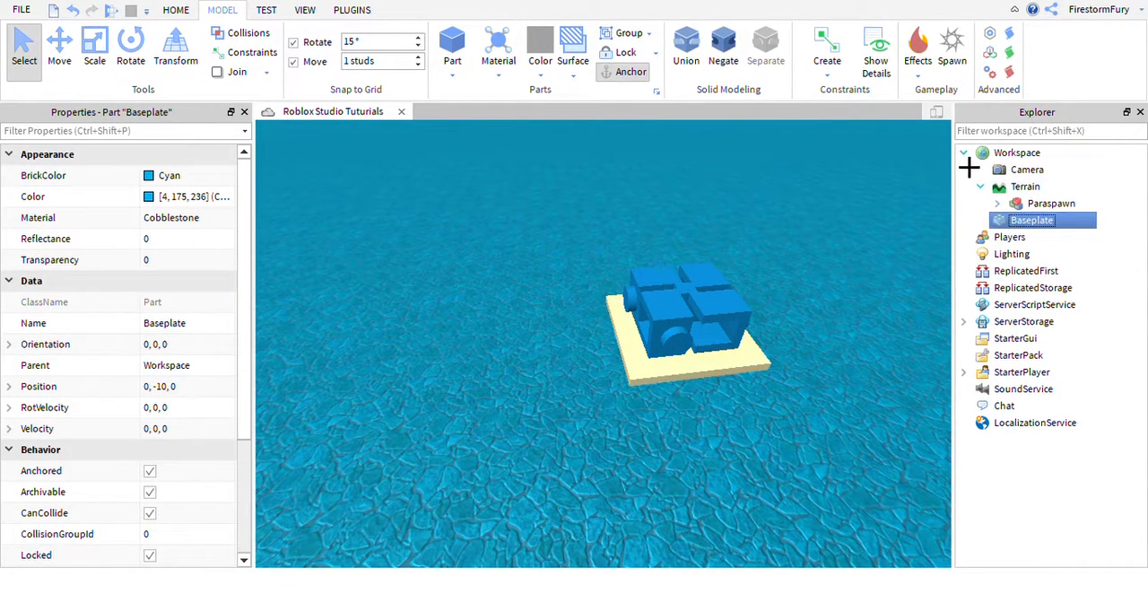
scroll(93, 354, "down", 3)
left_click(215, 478)
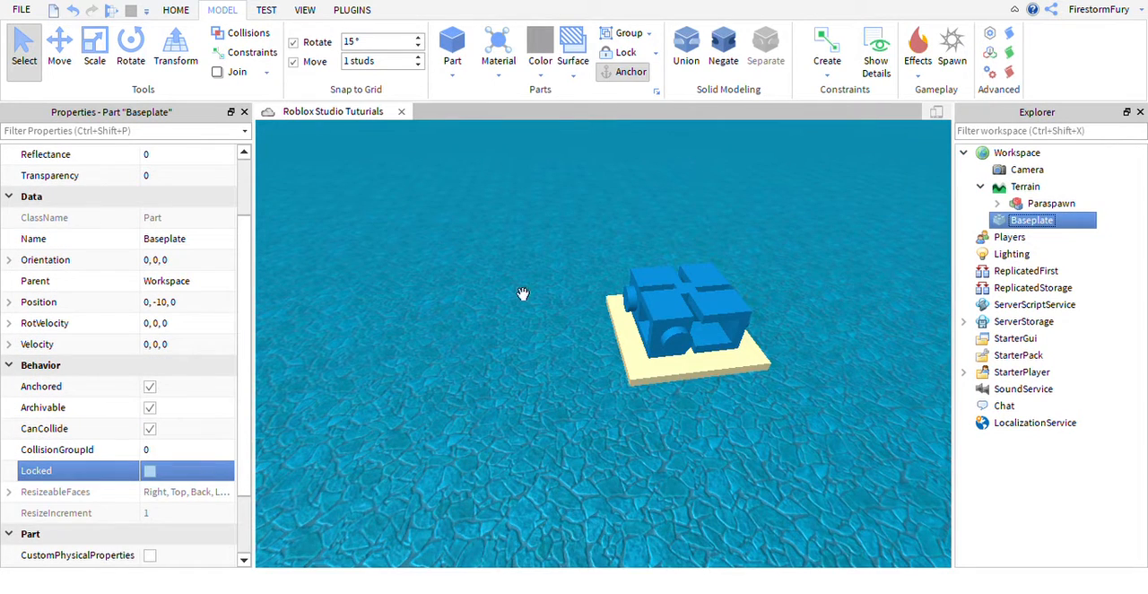
Move the unlocked Baseplate along all three axes to position -56, 19, -31.
scroll(536, 287, "down", 5)
right_click_drag(537, 288, 507, 328)
key("a")
left_click(63, 72)
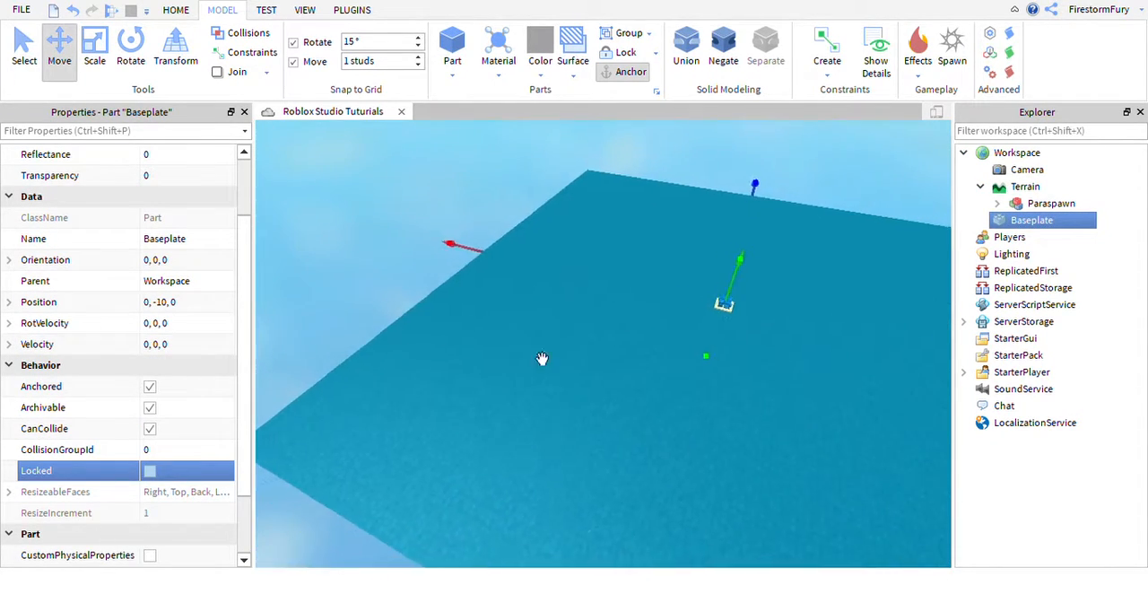
right_click_drag(541, 358, 446, 280)
left_click_drag(444, 276, 421, 357)
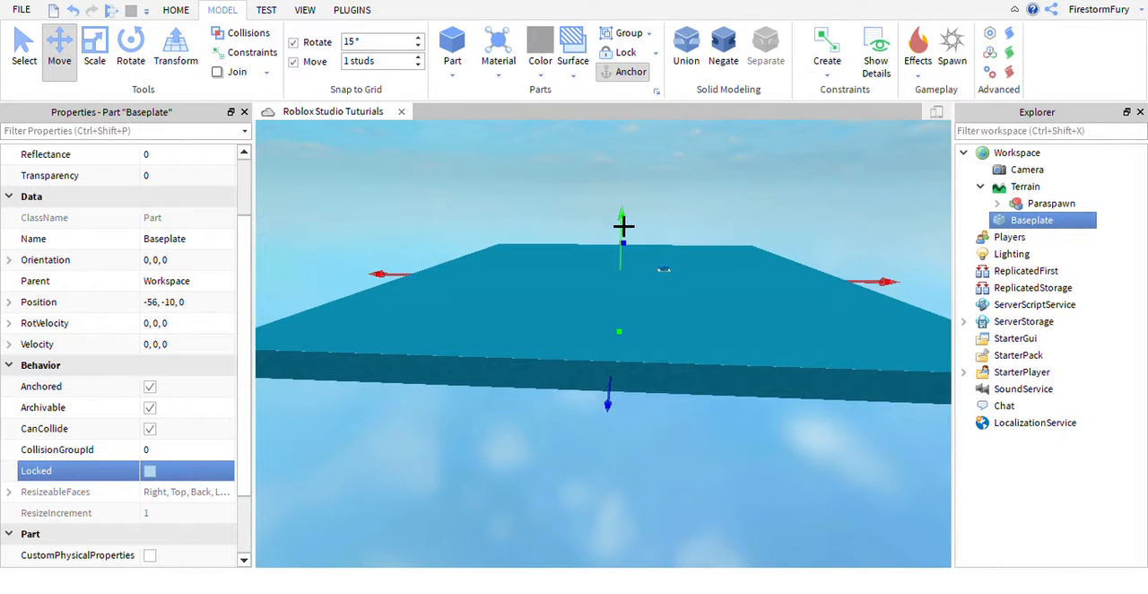
left_click_drag(624, 226, 623, 363)
right_click_drag(771, 317, 749, 351)
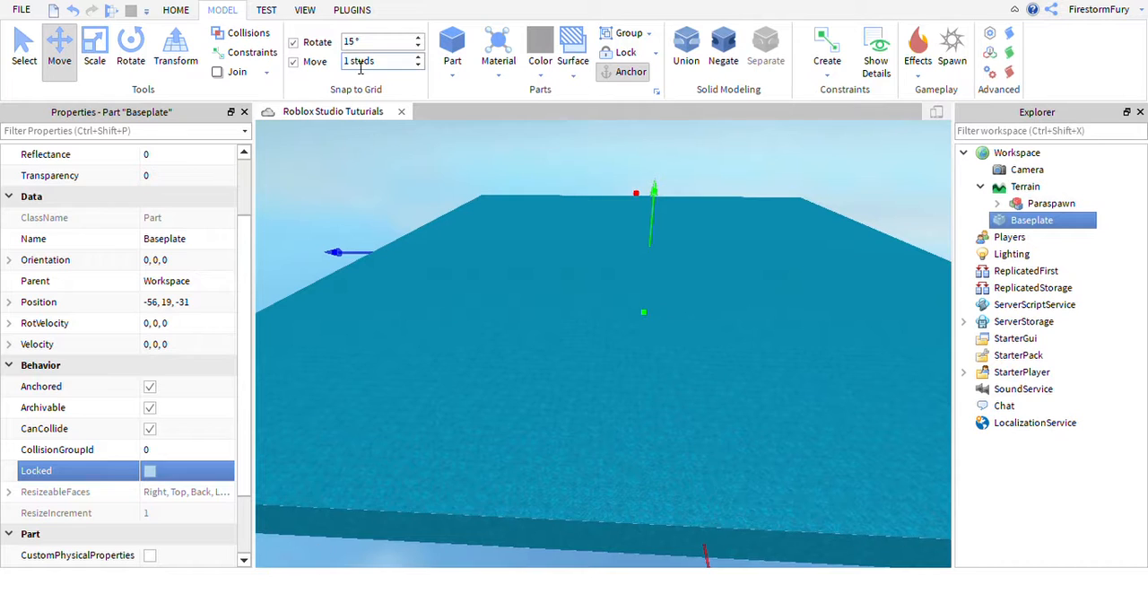
Undo the Baseplate's moves, its unlocking and its transfer from Terrain to Workspace.
left_click(305, 11)
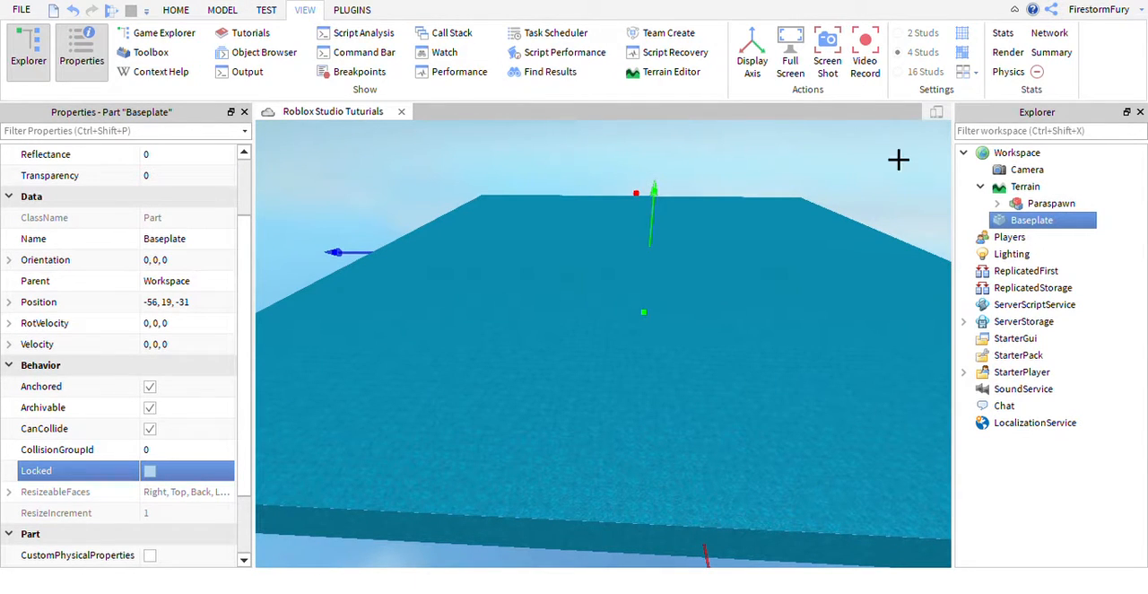
left_click(175, 12)
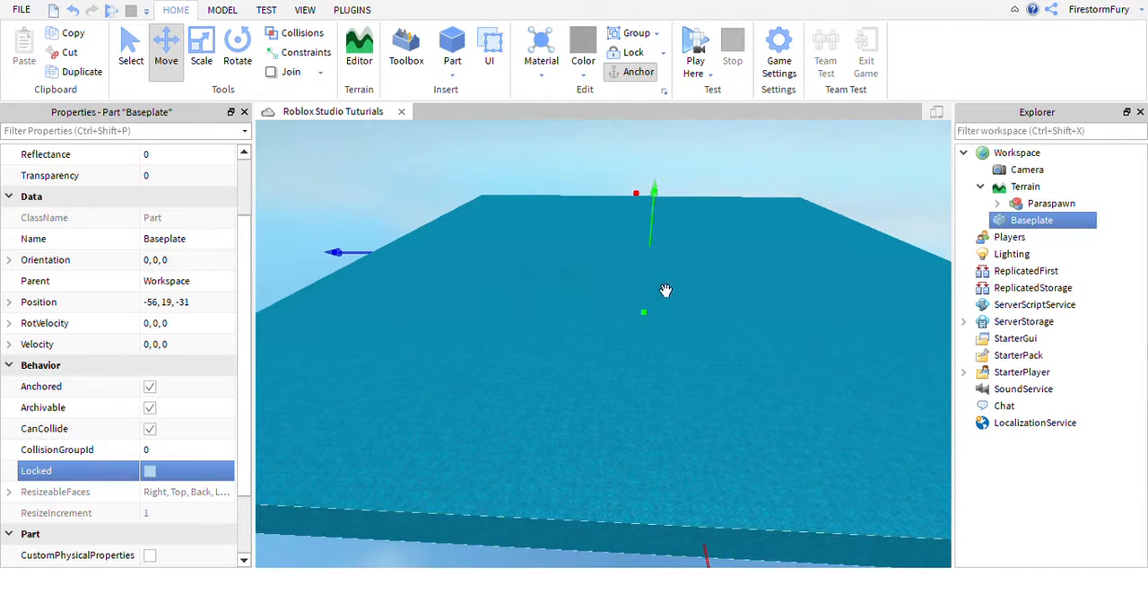
right_click_drag(816, 354, 784, 328)
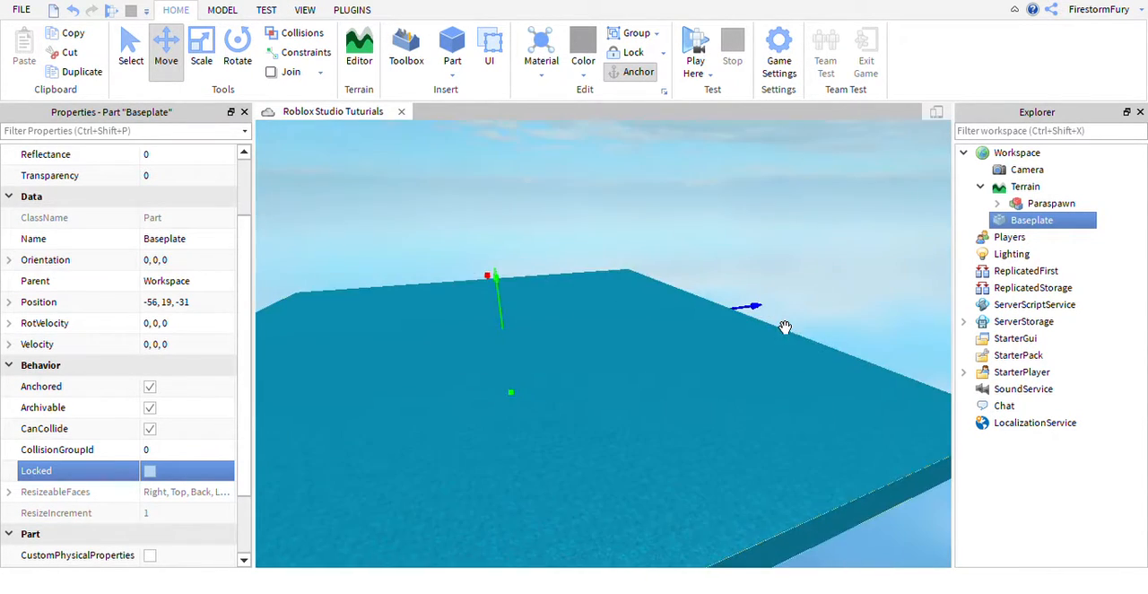
key("ctrl+z")
key("ctrl+z")
key("ctrl+z")
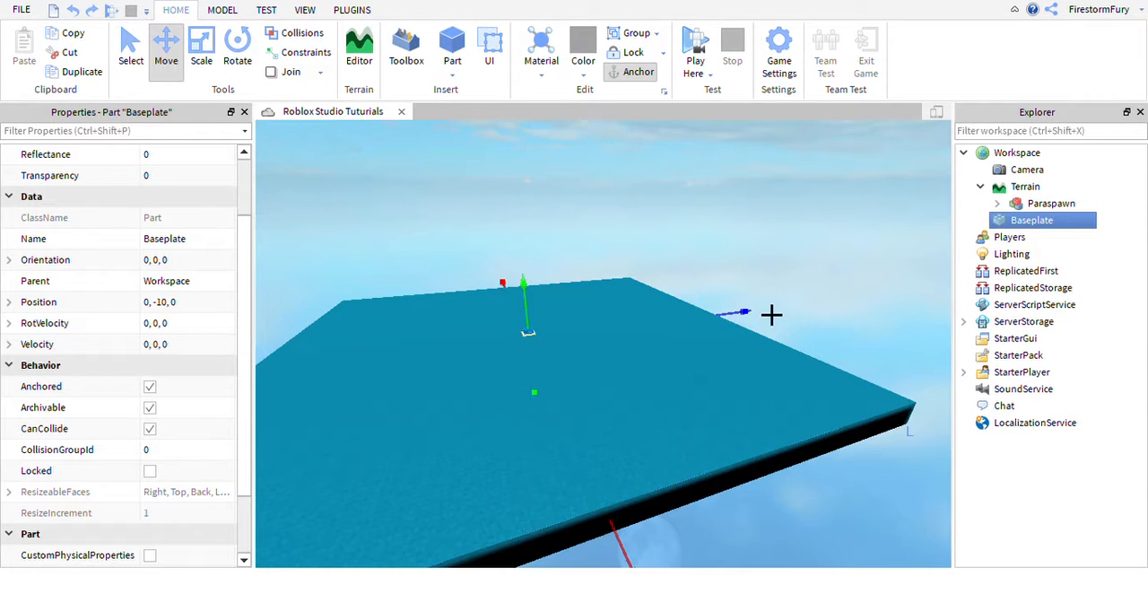
key("ctrl+z")
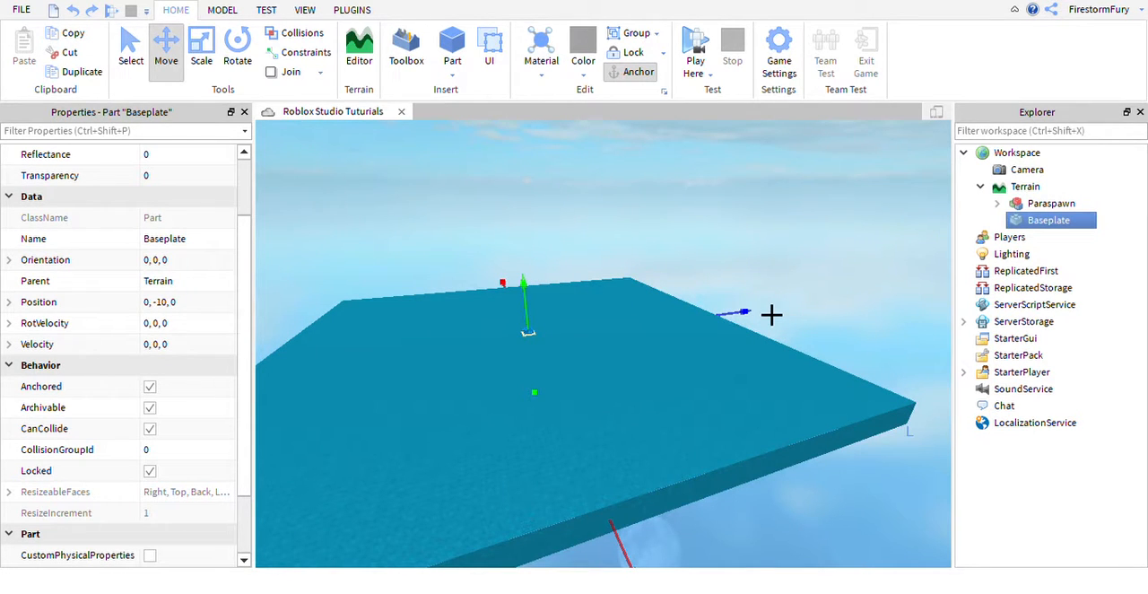
key("ctrl+z")
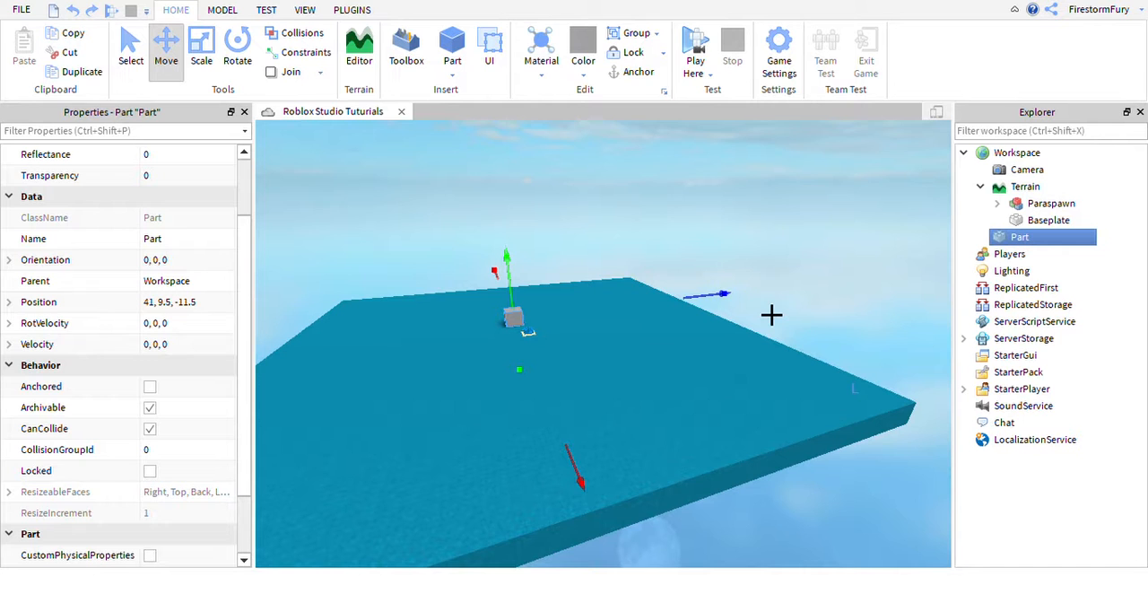
key("ctrl+z")
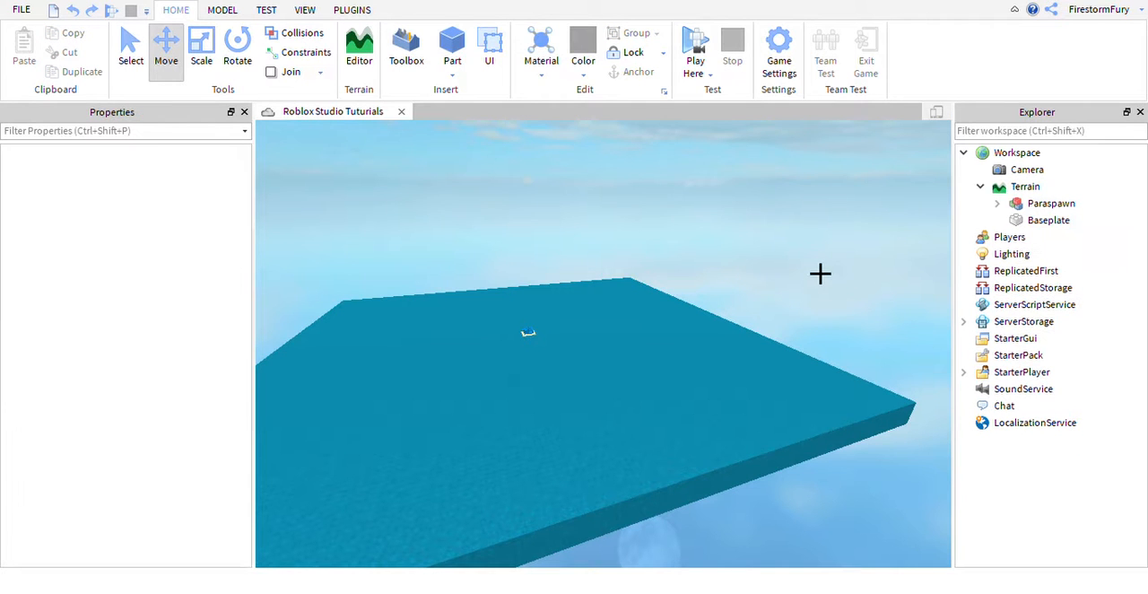
Collapse Terrain and Workspace in the object hierarchy and move closer to the spawn structure.
left_click(981, 187)
left_click(963, 153)
key("w")
right_click_drag(806, 234, 805, 233)
key("d")
Activate the Scale tool, switch to the Rotate tool, and look around the spawn structure.
left_click(212, 54)
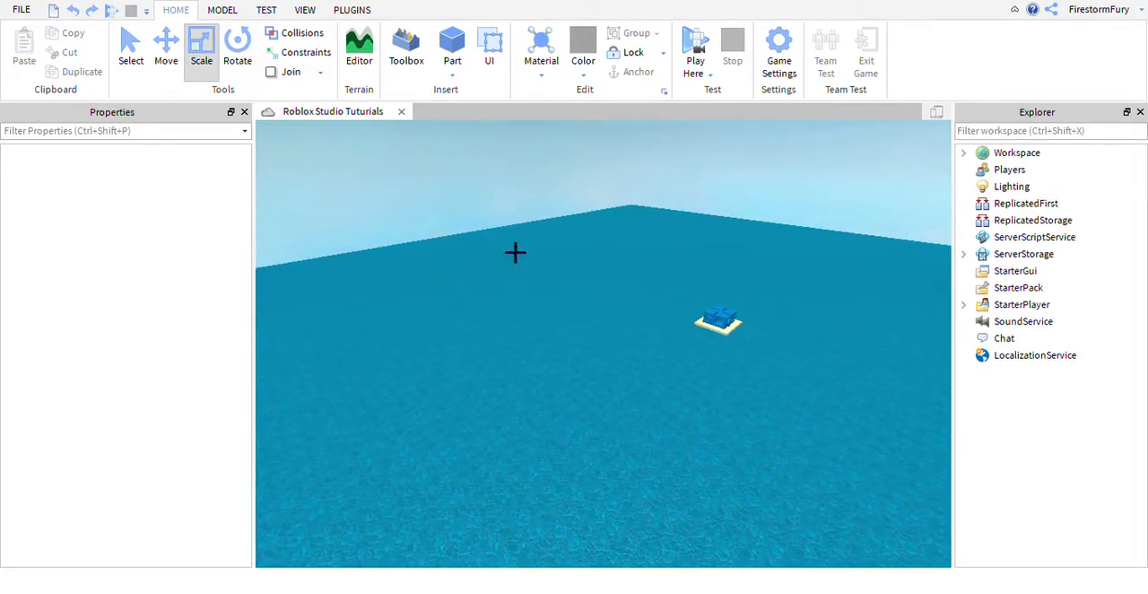
right_click_drag(628, 334, 629, 332)
key("w")
key("d")
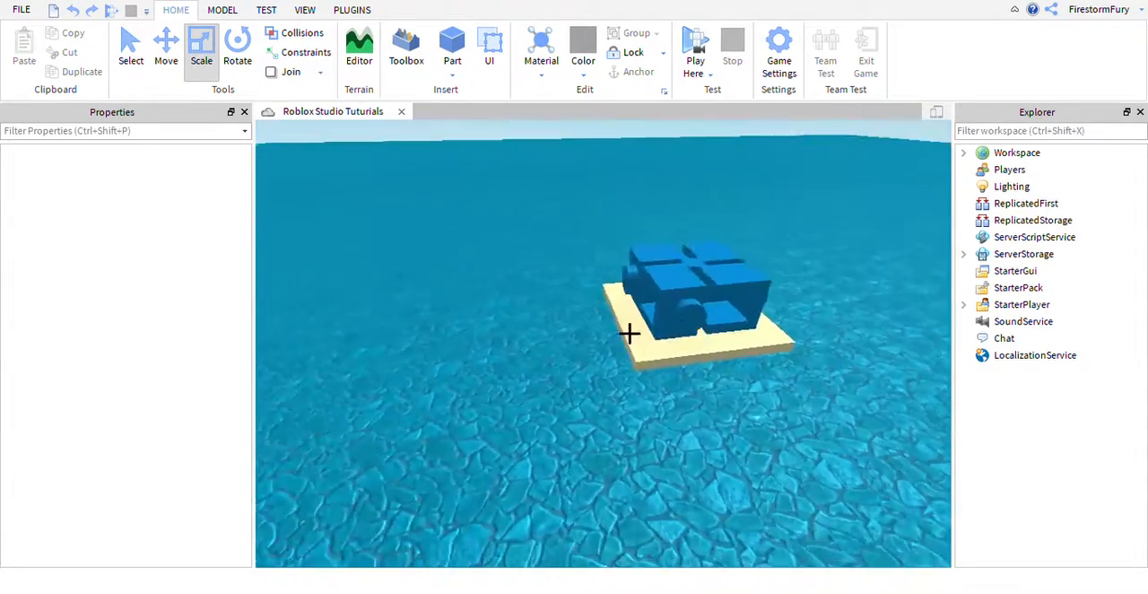
key("s")
key("a")
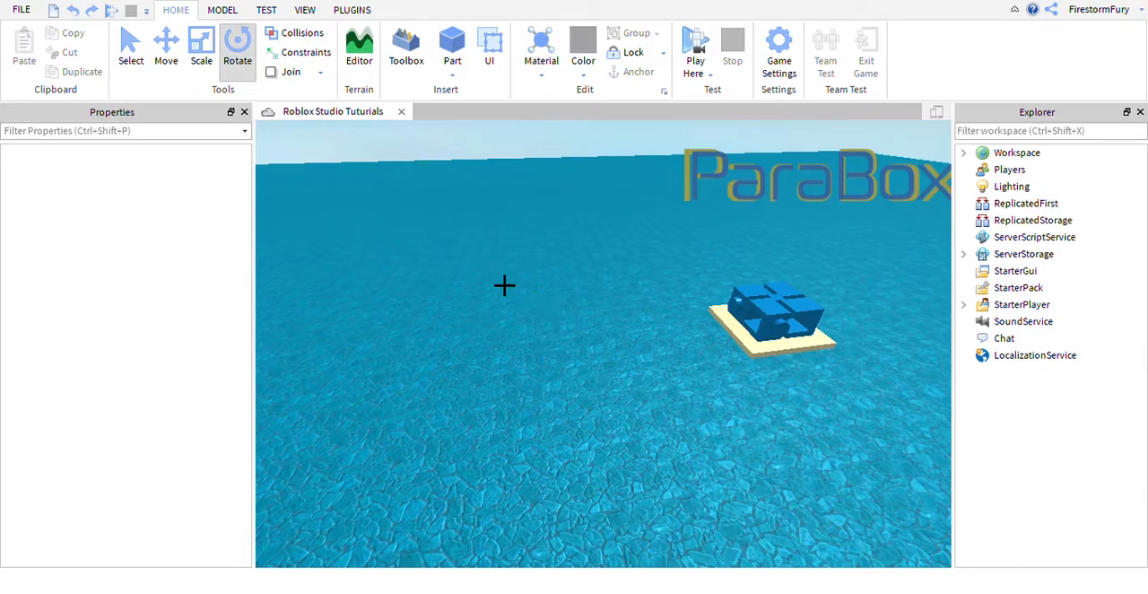
Insert a new block part on the open baseplate area.
right_click_drag(566, 299, 625, 303)
left_click(450, 56)
key("w")
Scale the new part along its Z and X axes until its position is 75, 2.5, -27.
left_click(201, 60)
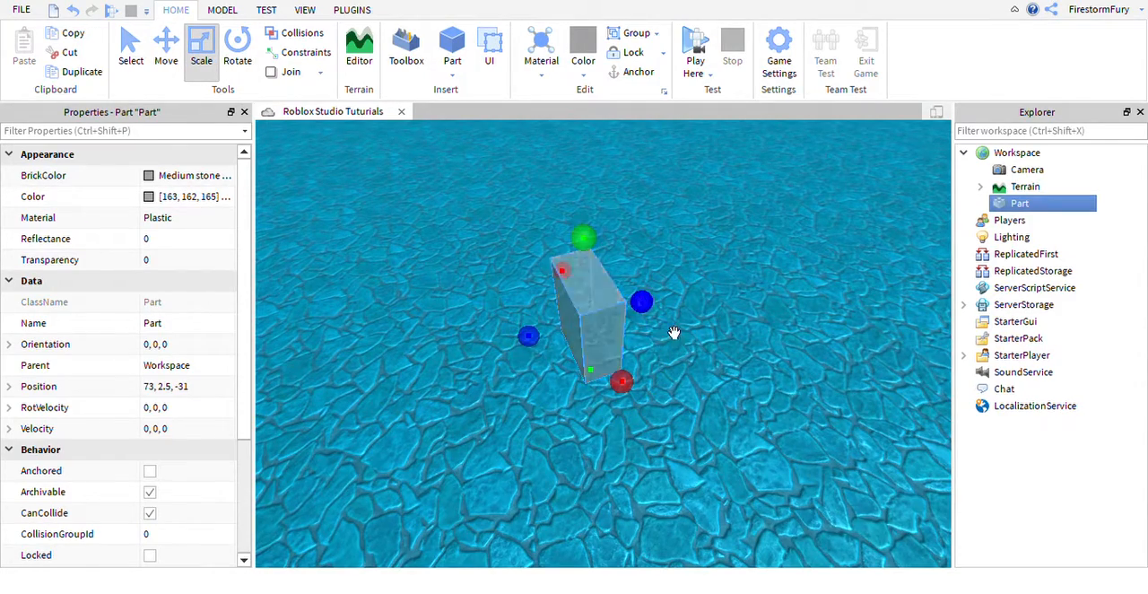
left_click_drag(675, 333, 772, 313)
key("w")
right_click_drag(728, 369, 726, 369)
key("d")
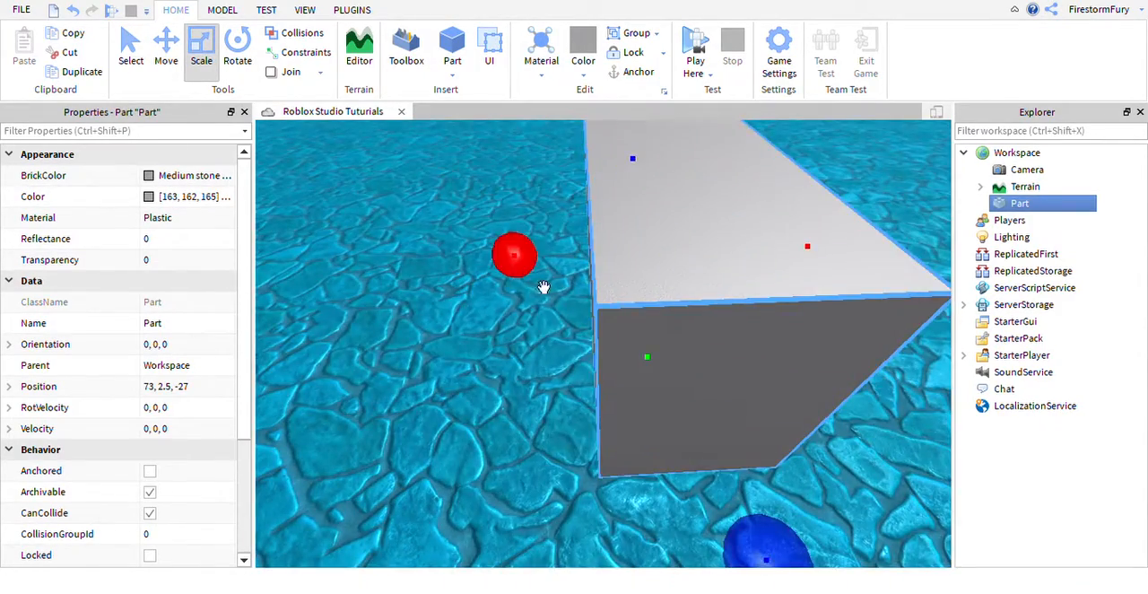
left_click_drag(517, 258, 362, 261)
right_click_drag(566, 331, 566, 331)
key("s")
key("a")
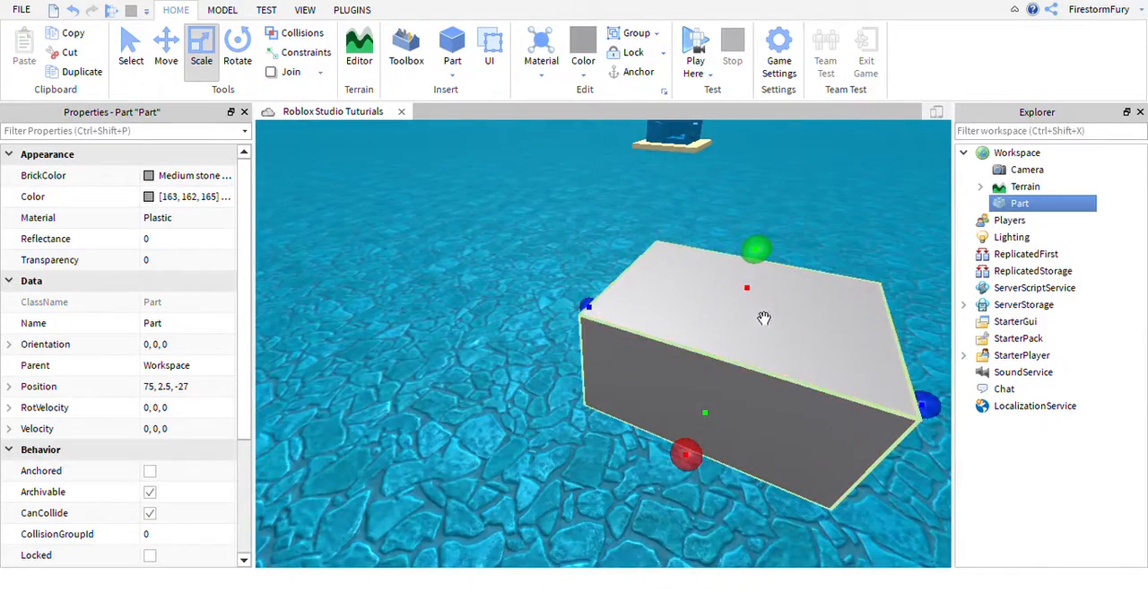
Activate the Rotate tool on the selected part and view its rotation handles from another side.
key("d")
key("d")
right_click_drag(771, 336, 771, 359)
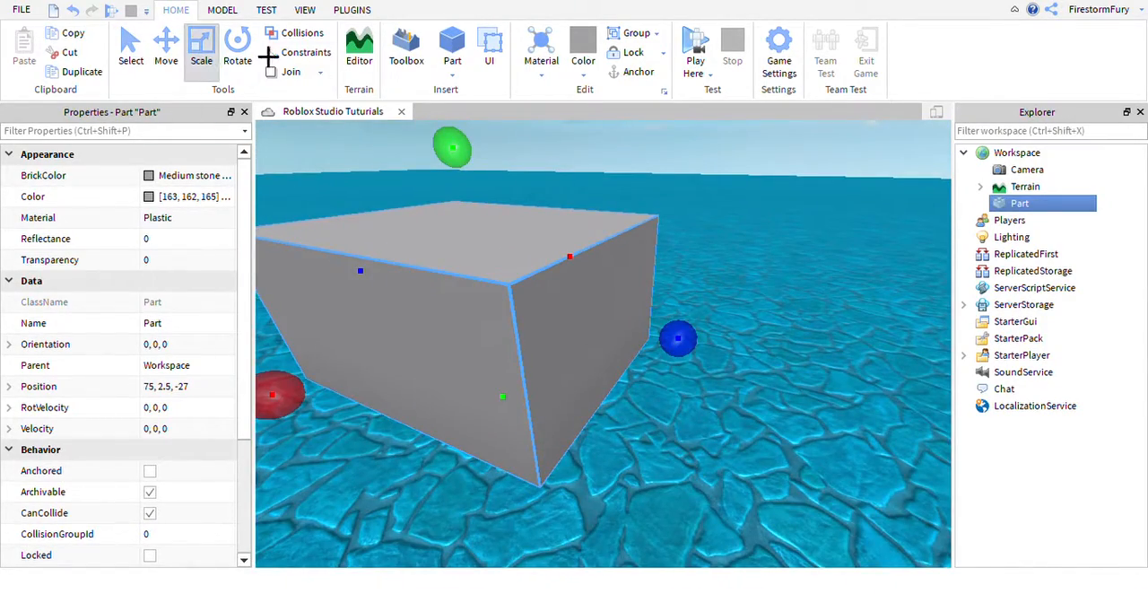
left_click(238, 49)
right_click_drag(693, 307, 694, 307)
key("s")
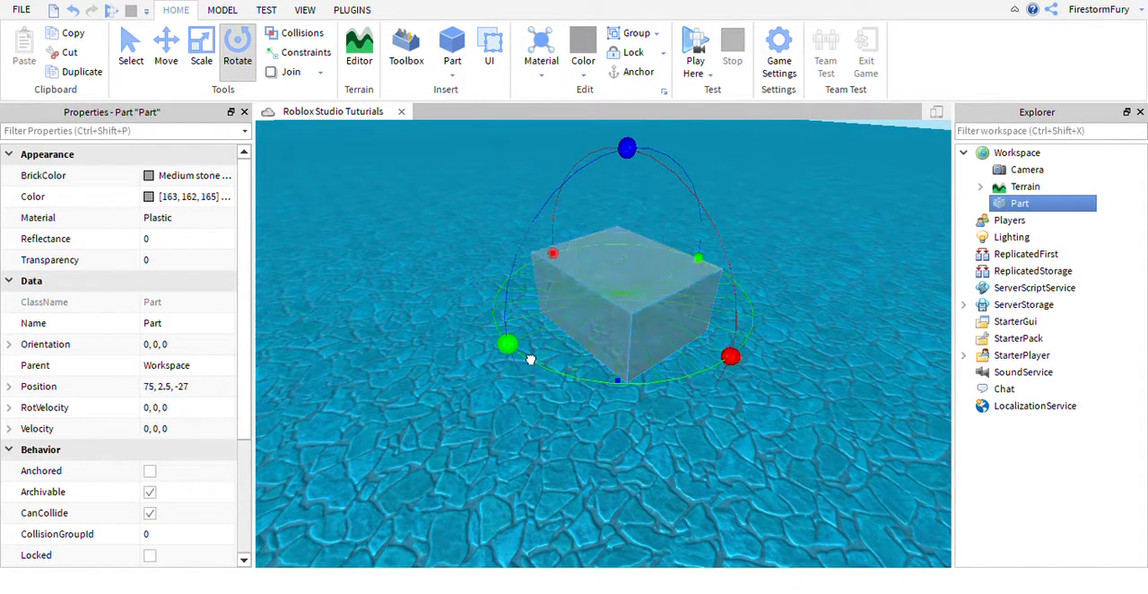
Try rotating the part with its blue handle and undo the rotation.
left_click_drag(761, 381, 785, 406)
left_click_drag(627, 149, 598, 185)
key("ctrl+z")
Move the part across the baseplate to position 70, 2.5, 13 and view it up close.
right_click_drag(780, 359, 780, 359)
key("s")
left_click_drag(585, 454, 485, 254)
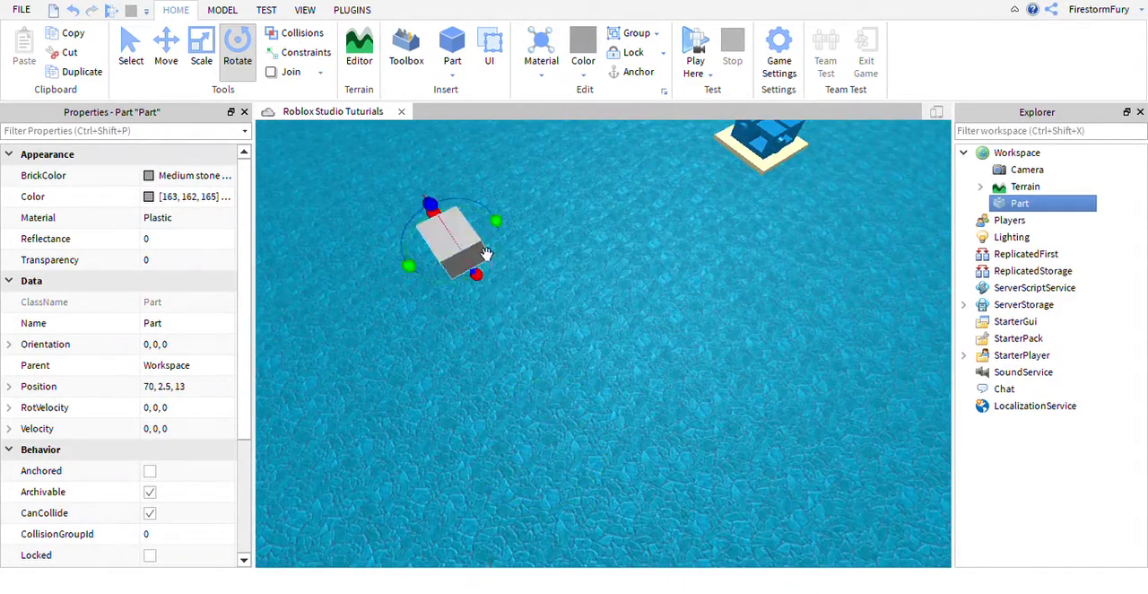
right_click_drag(625, 288, 625, 288)
key("w")
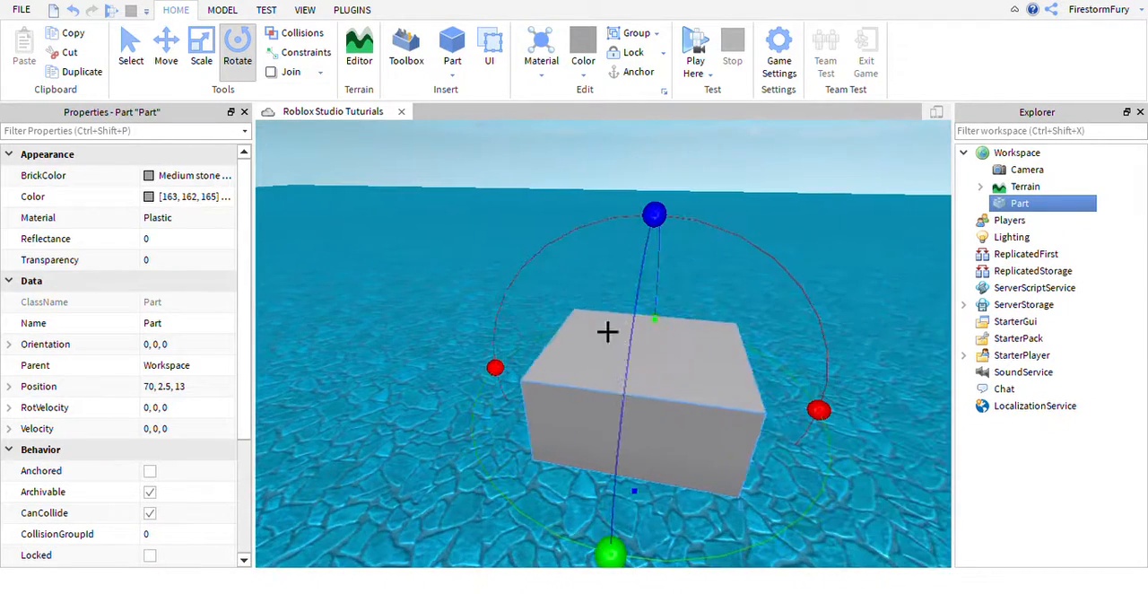
Open the Toolbox and switch back and forth between it and the part's properties.
left_click(370, 49)
left_click(379, 52)
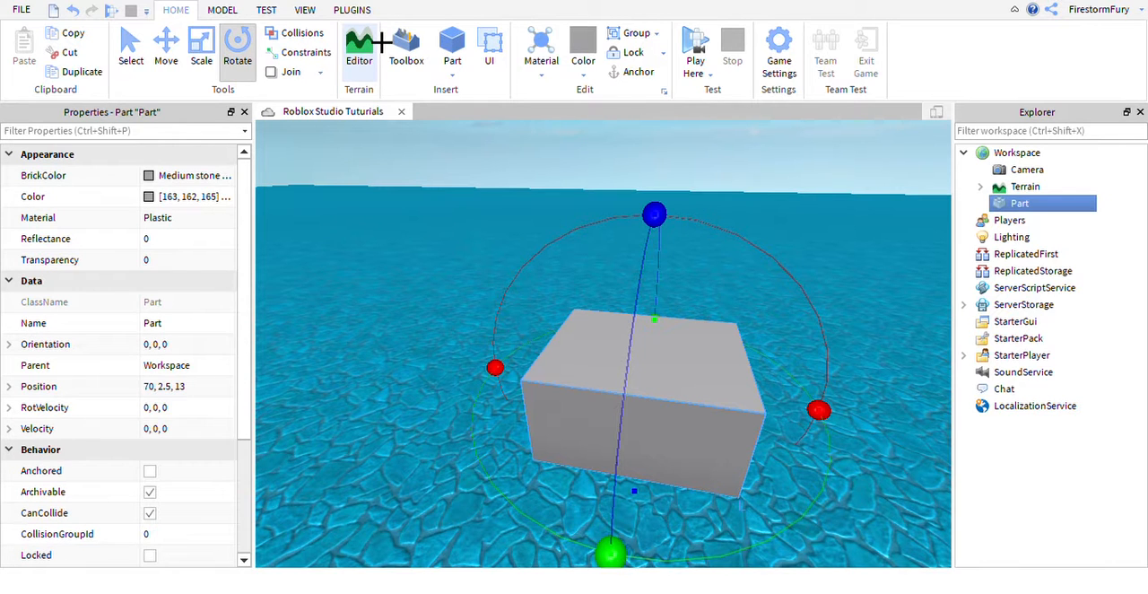
left_click(427, 66)
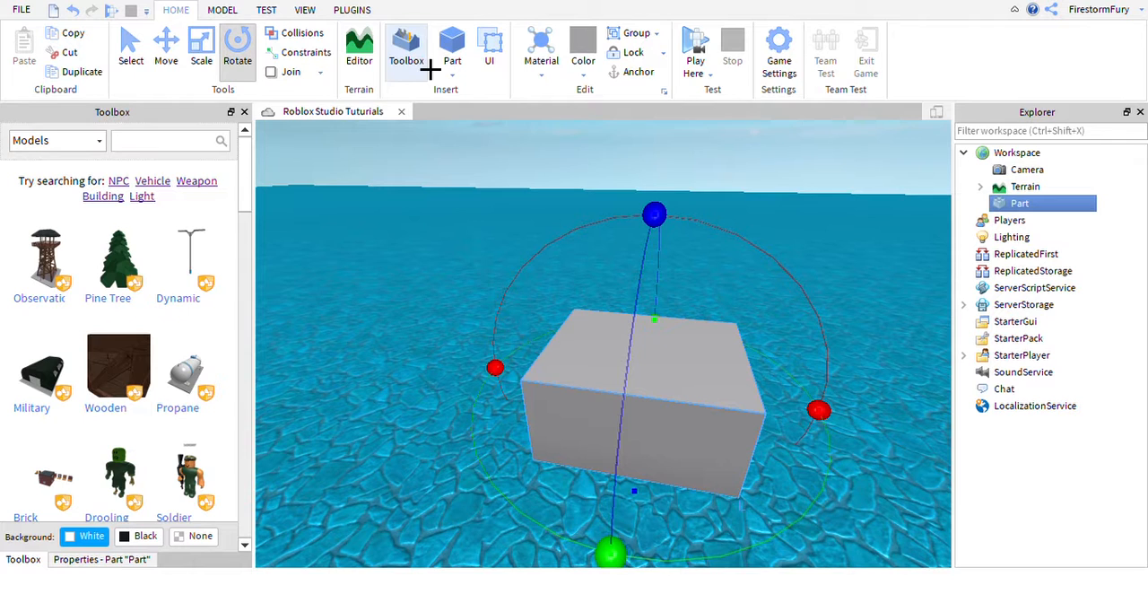
left_click(103, 573)
left_click(40, 575)
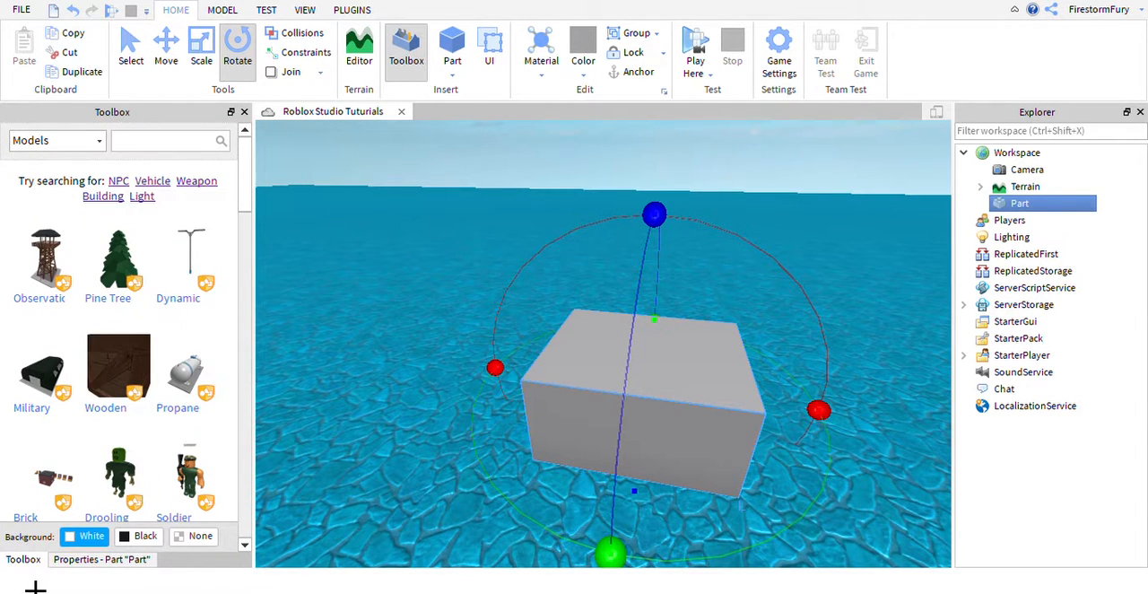
left_click(74, 572)
left_click(43, 570)
left_click(77, 572)
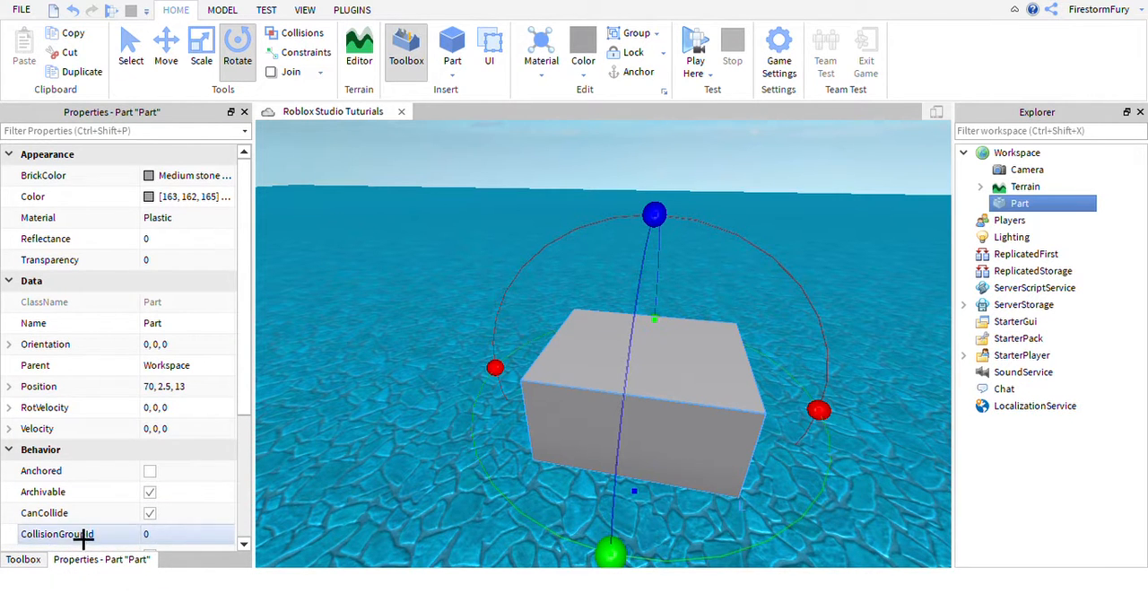
left_click(41, 579)
left_click(64, 579)
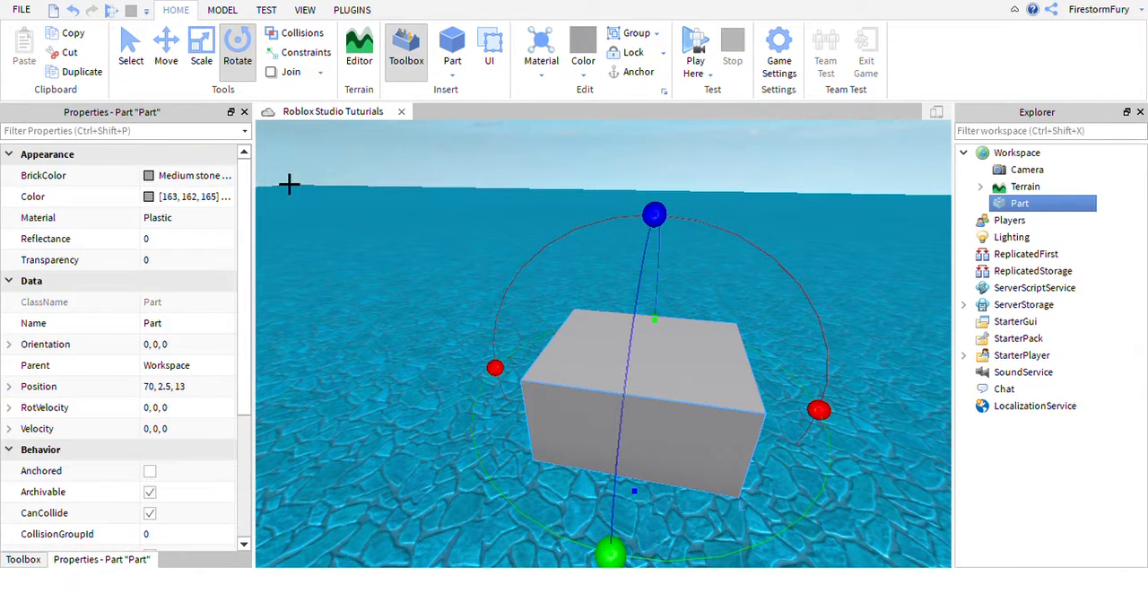
Toggle the Properties and Toolbox windows off and back on.
left_click(309, 11)
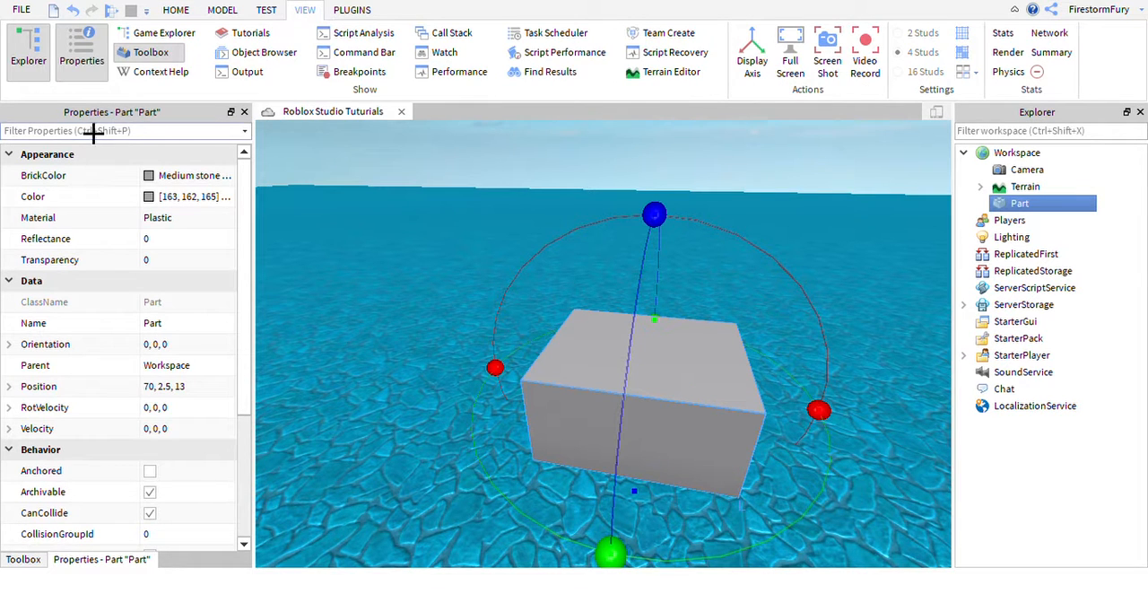
left_click(127, 56)
left_click(139, 54)
left_click(130, 56)
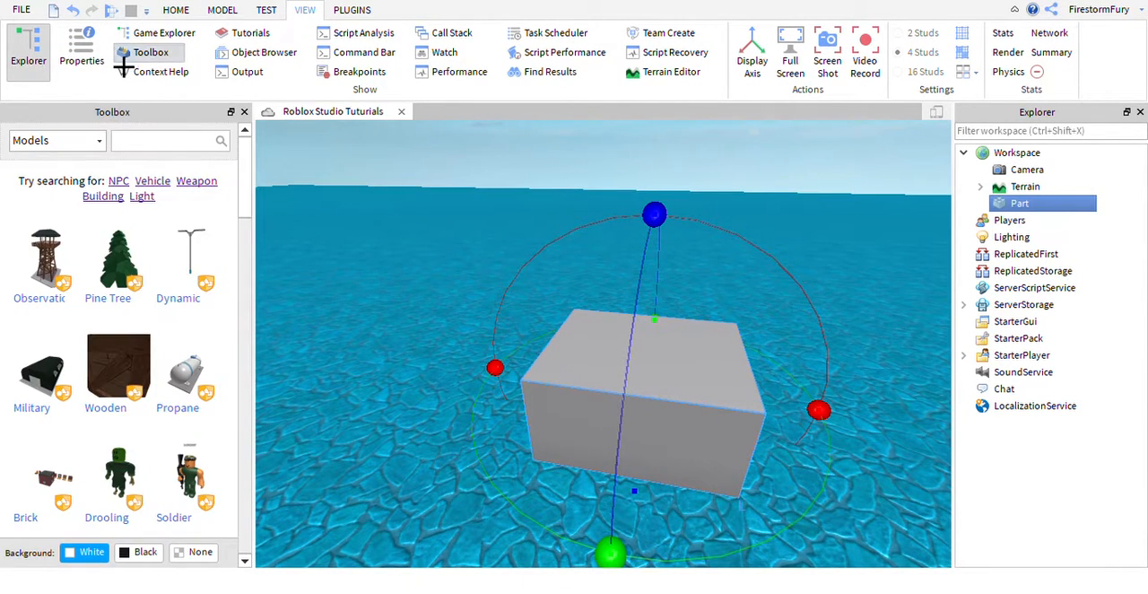
left_click(139, 56)
left_click(90, 52)
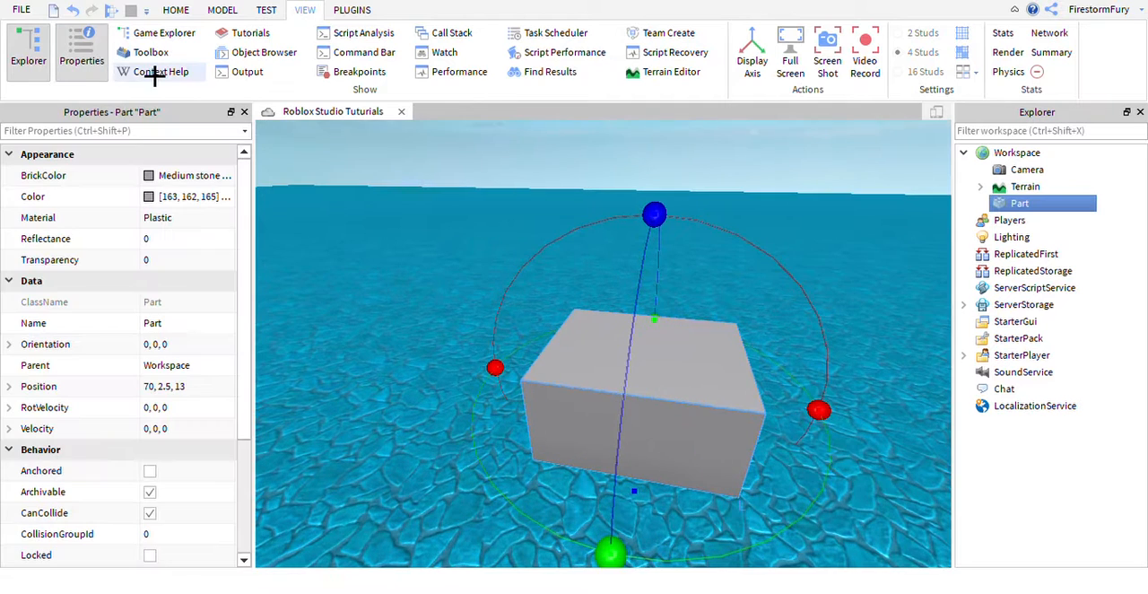
left_click(135, 56)
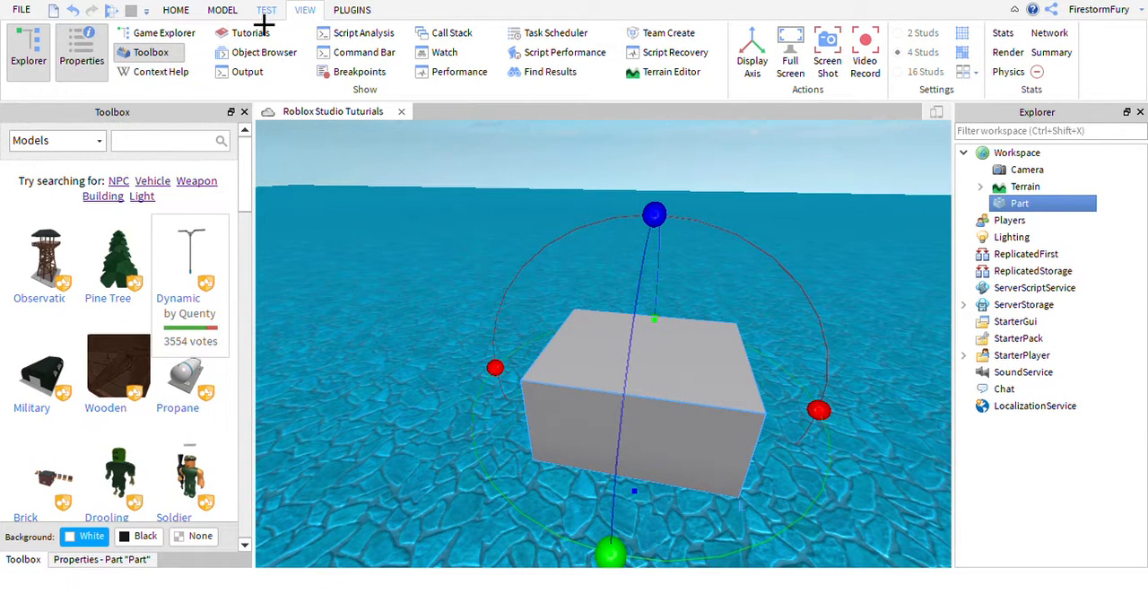
Bring up the modeling tools and show the part's properties again.
left_click(222, 10)
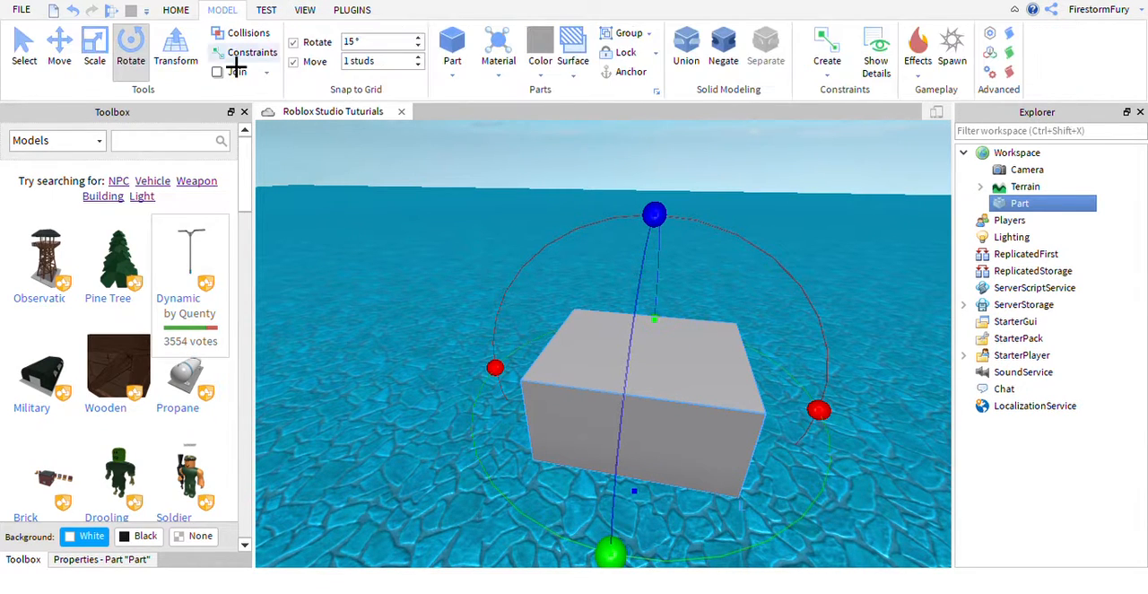
left_click(90, 561)
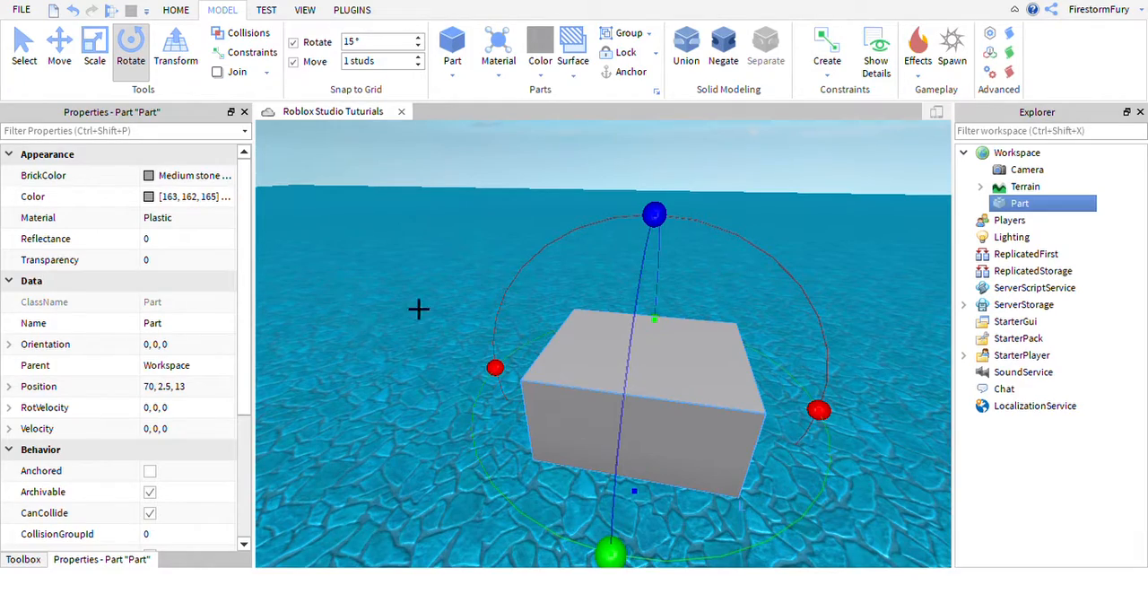
right_click_drag(686, 289, 503, 257)
scroll(504, 257, "up", 4)
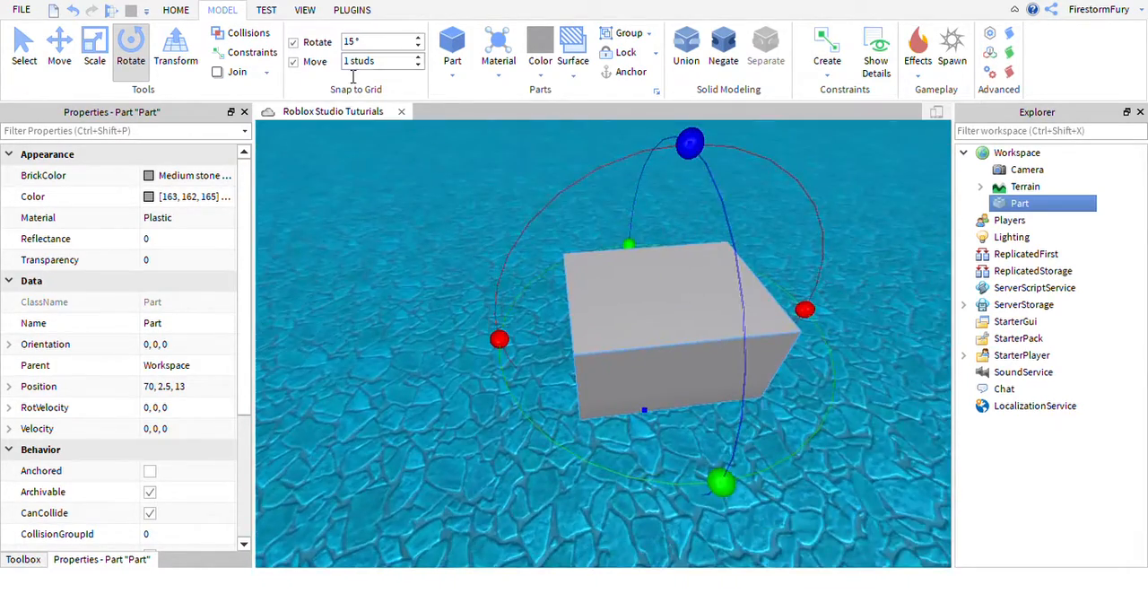
Turn off rotation snapping and inspect the part's rotation handles up close.
left_click(321, 43)
scroll(751, 492, "up", 3)
scroll(750, 493, "down", 2)
right_click_drag(750, 493, 751, 493)
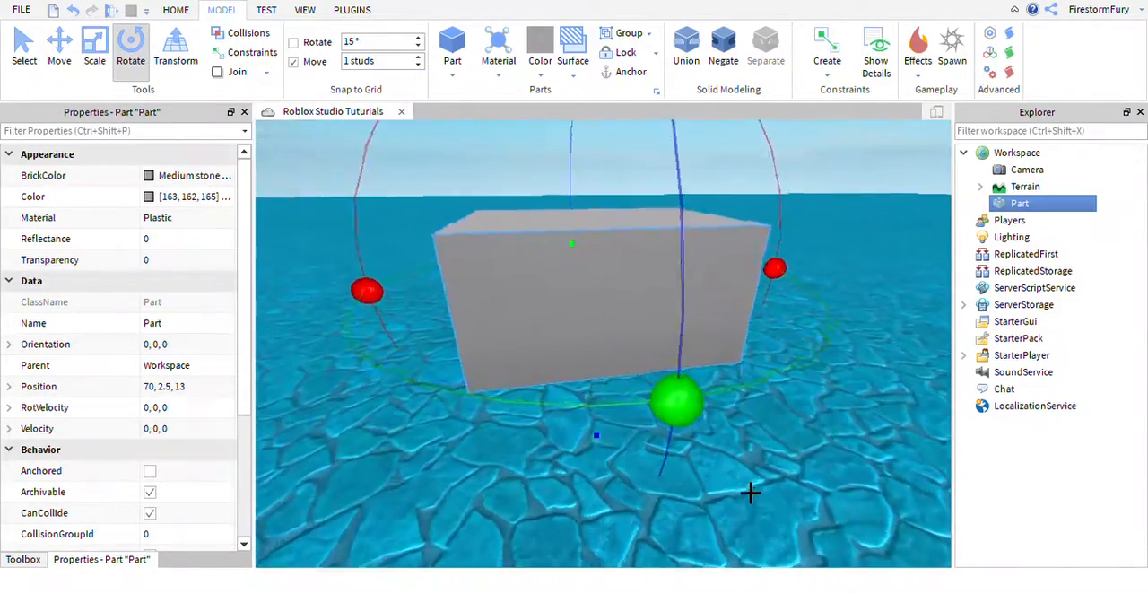
scroll(751, 492, "up", 2)
left_click_drag(762, 451, 759, 418)
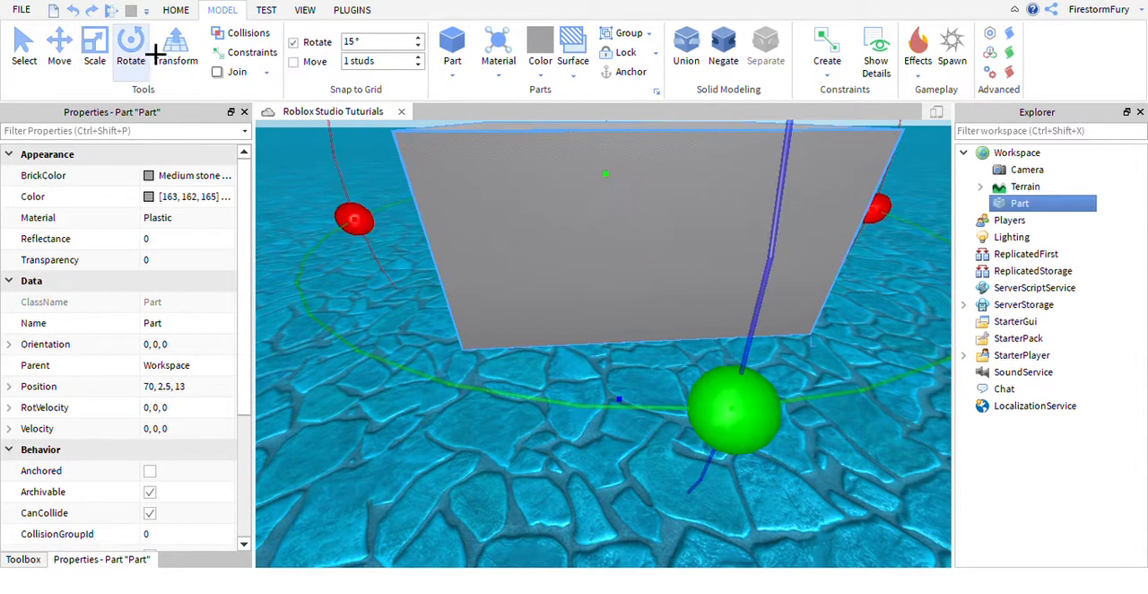
Activate the Move tool on the selected part and view its move arrows.
left_click(61, 65)
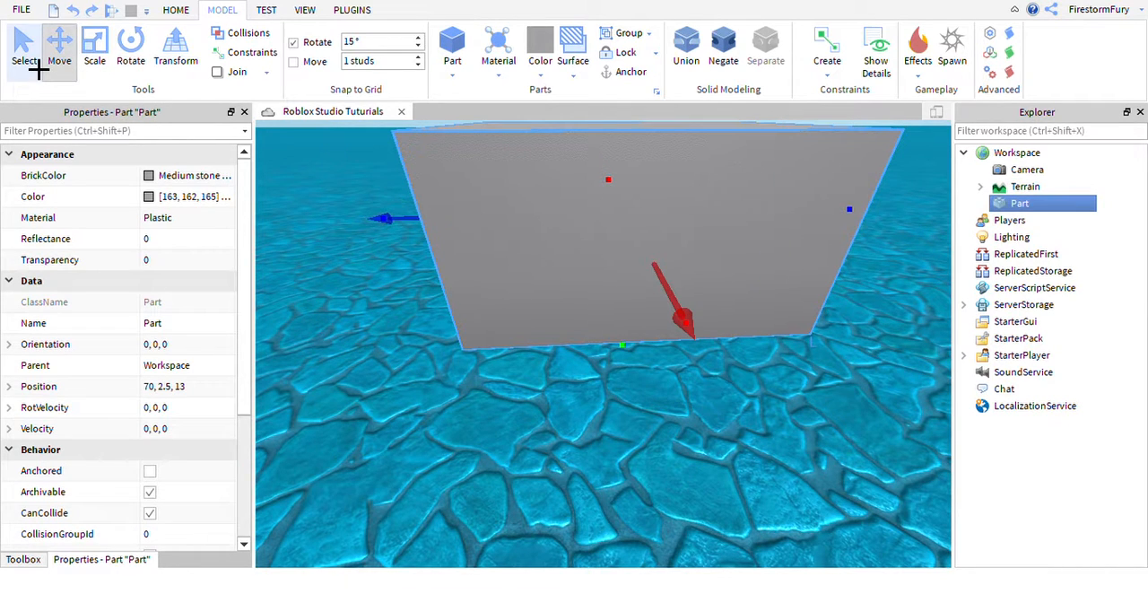
scroll(465, 265, "down", 5)
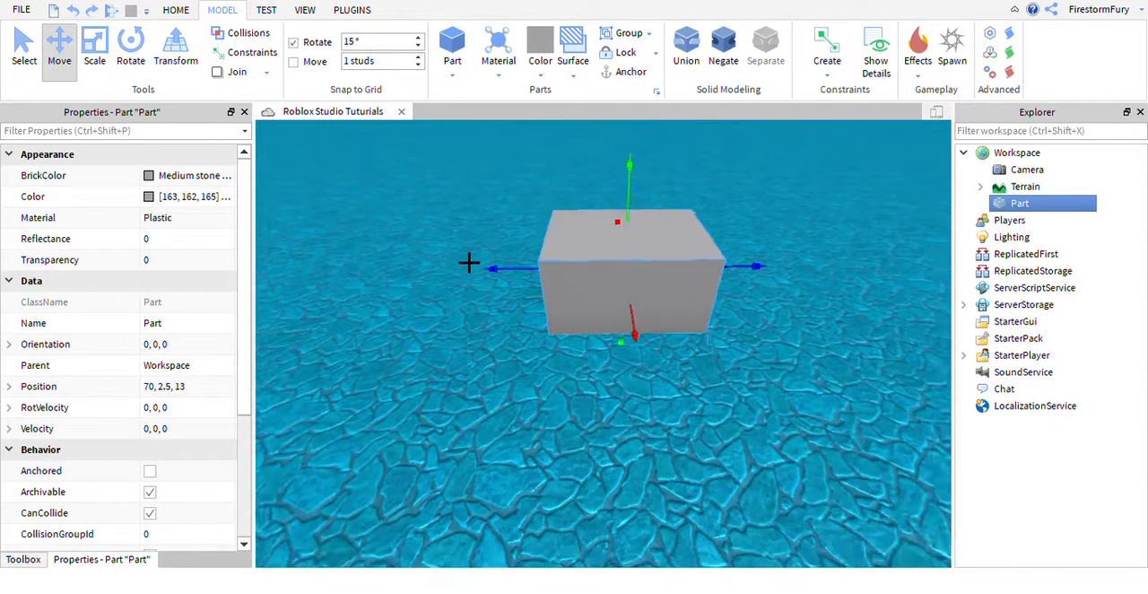
key("a")
mouse_move(572, 299)
left_mouse_down()
mouse_move(546, 303)
mouse_move(572, 301)
left_mouse_up()
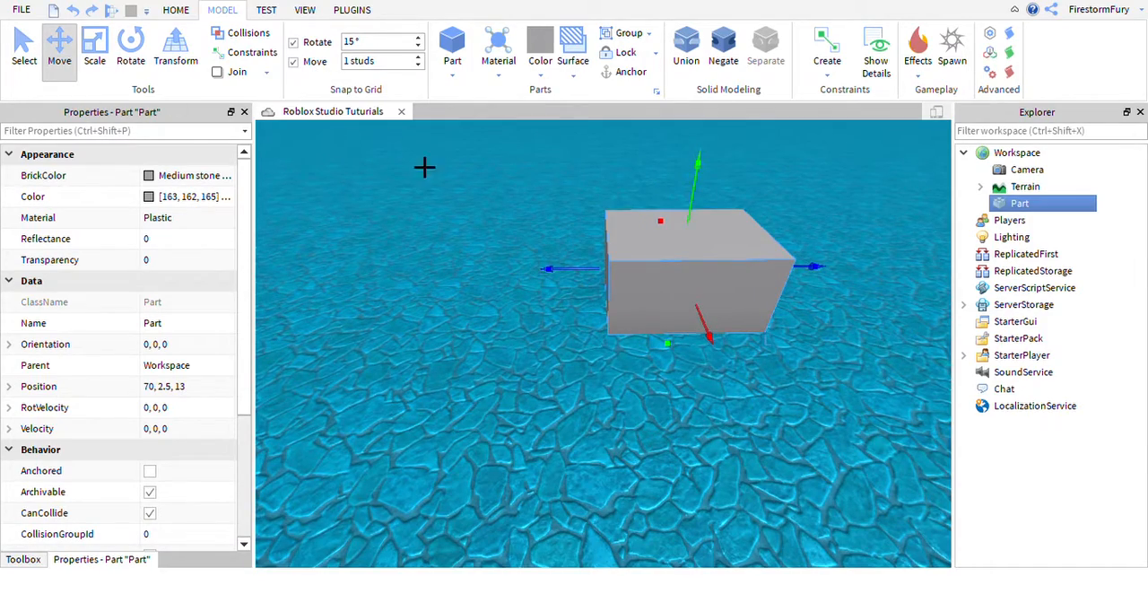
Examine the selected part and its move arrows from several angles and distances.
key("w")
right_click_drag(425, 167, 452, 189)
key("s")
key("w")
key("w")
key("s")
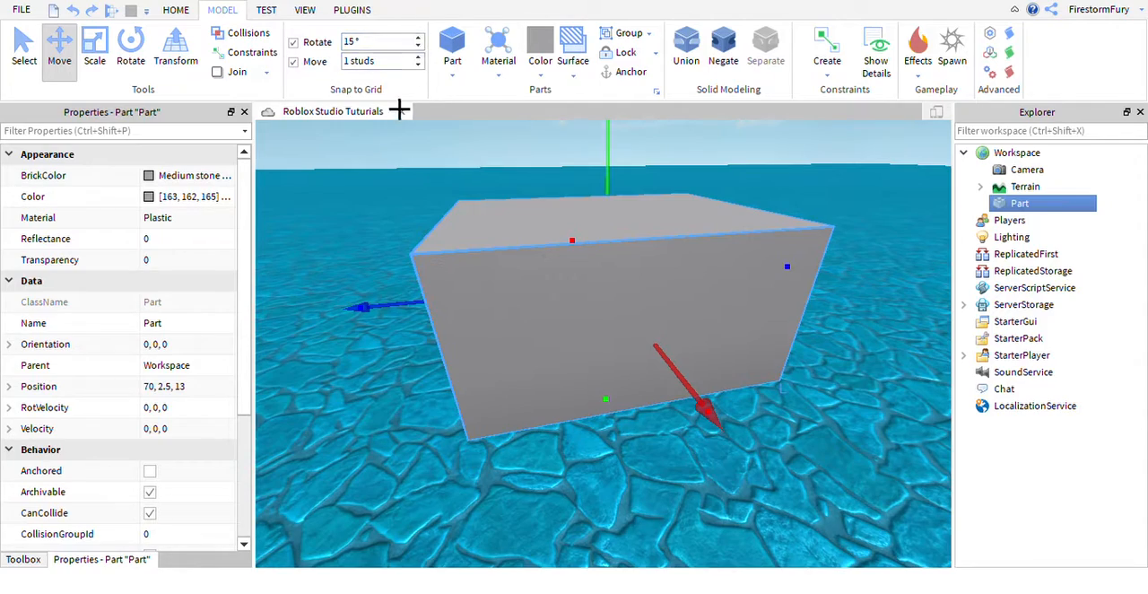
right_click_drag(533, 195, 534, 196)
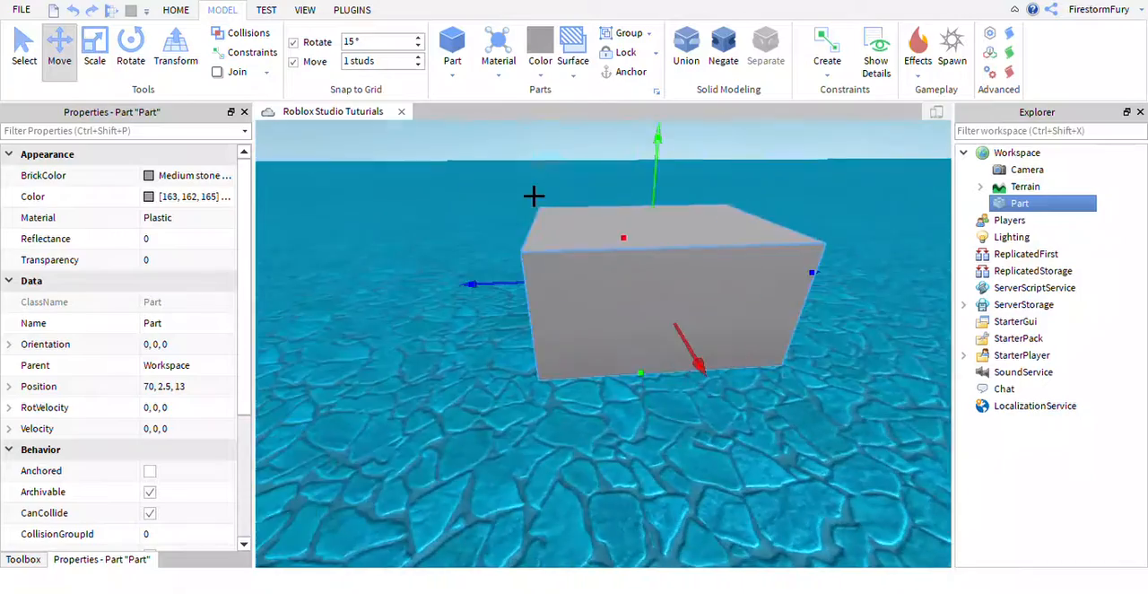
right_click_drag(652, 262, 682, 289)
scroll(682, 289, "down", 3)
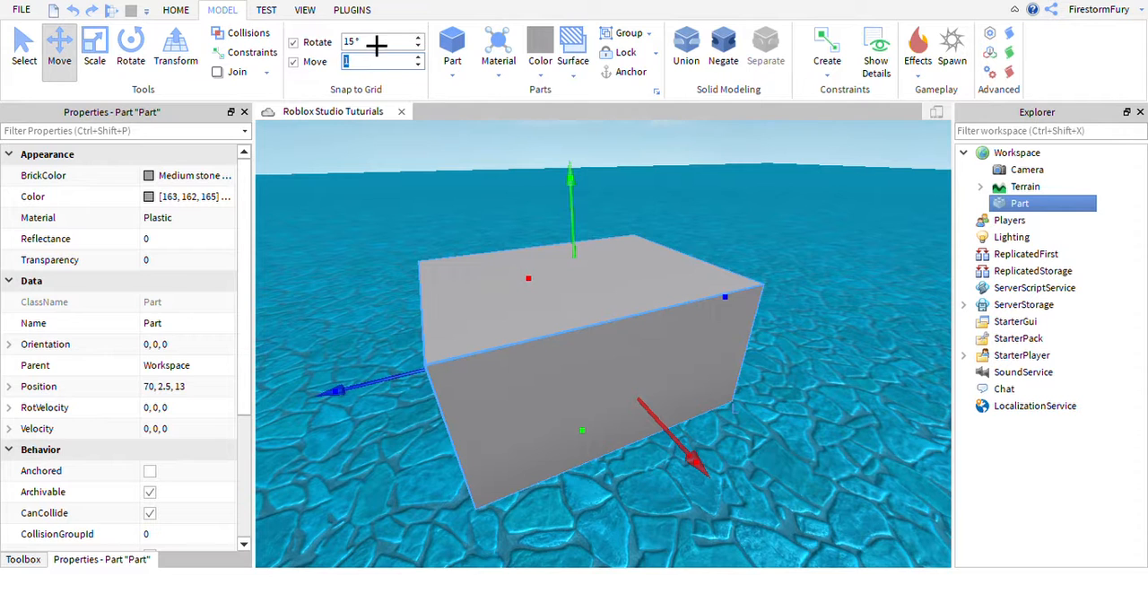
Open the rotation snap increment for editing and deselect the part.
left_click(359, 256)
left_click(686, 309)
scroll(687, 321, "up", 3)
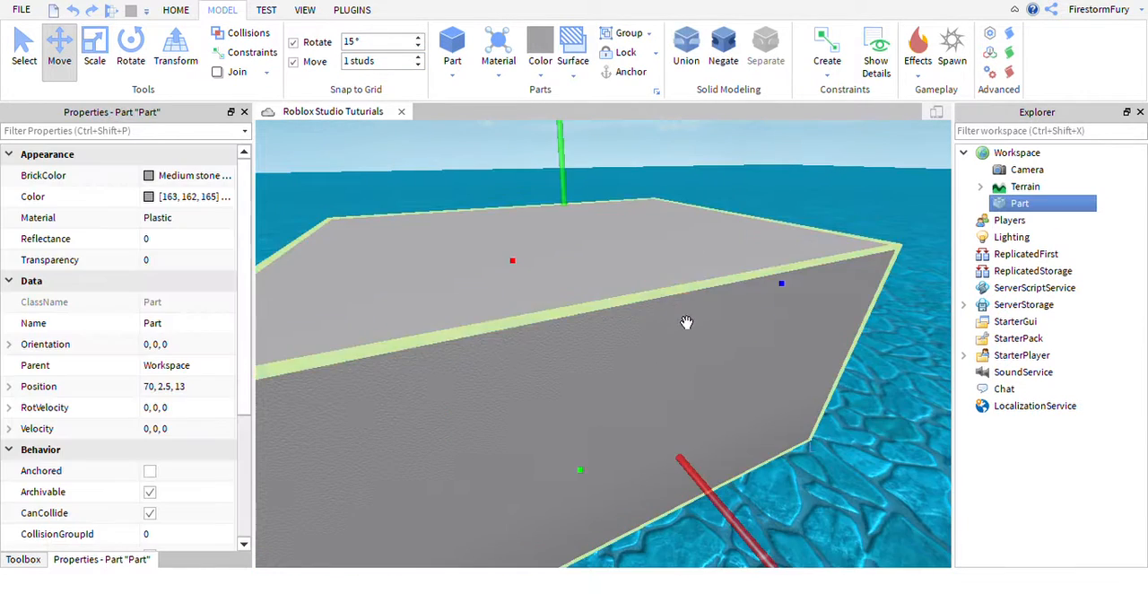
scroll(694, 309, "down", 4)
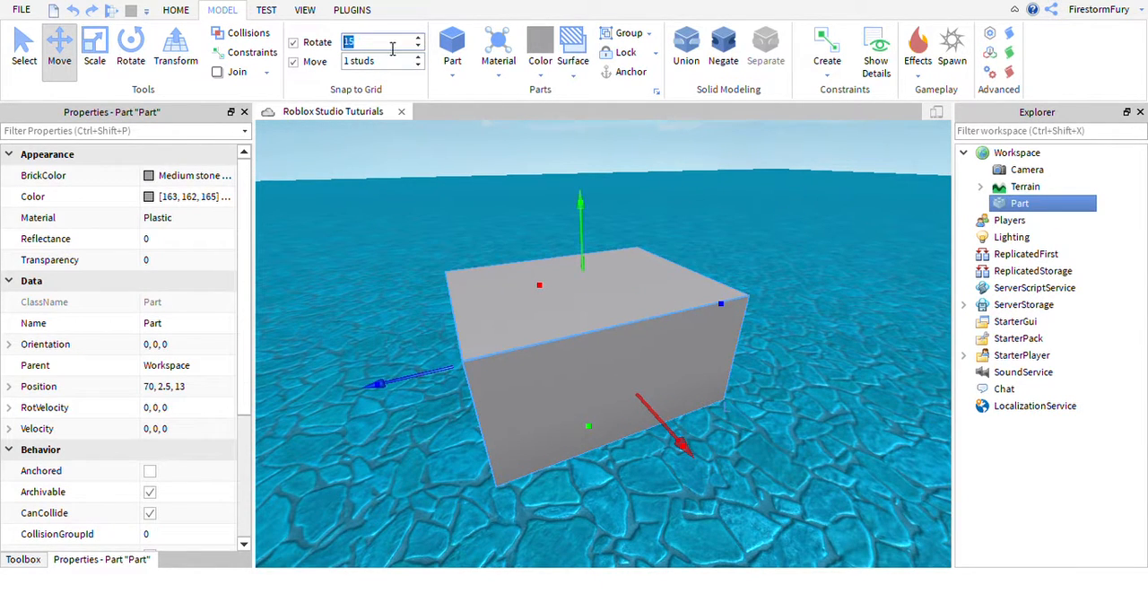
left_click(745, 216)
Examine the deselected part from several sides.
key("d")
key("w")
key("a")
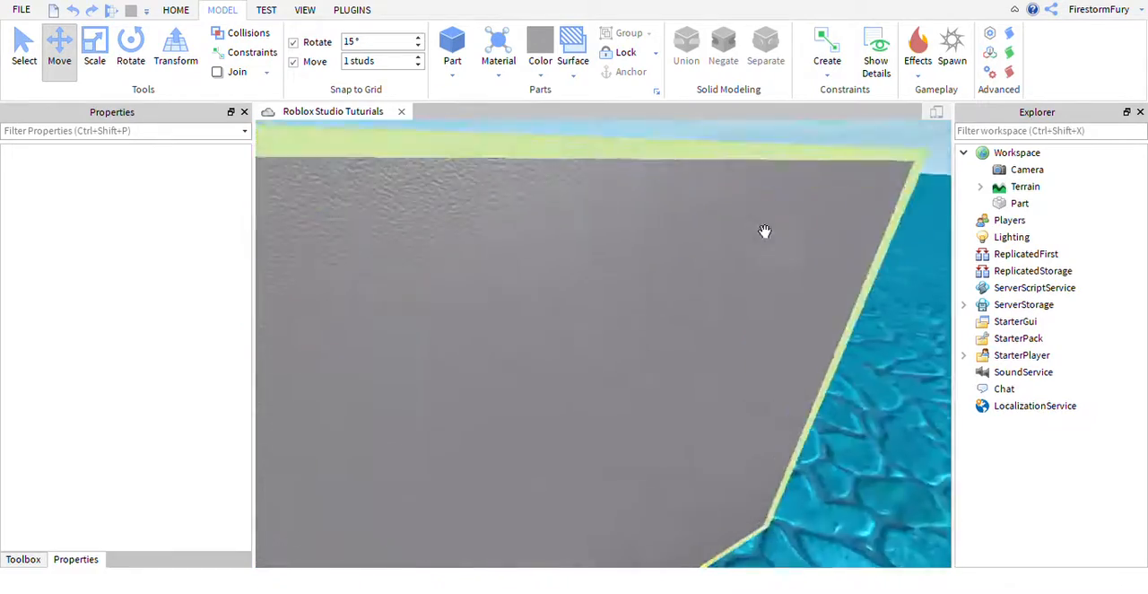
key("s")
key("a")
key("s")
key("a")
right_click_drag(669, 221, 670, 221)
key("s")
key("a")
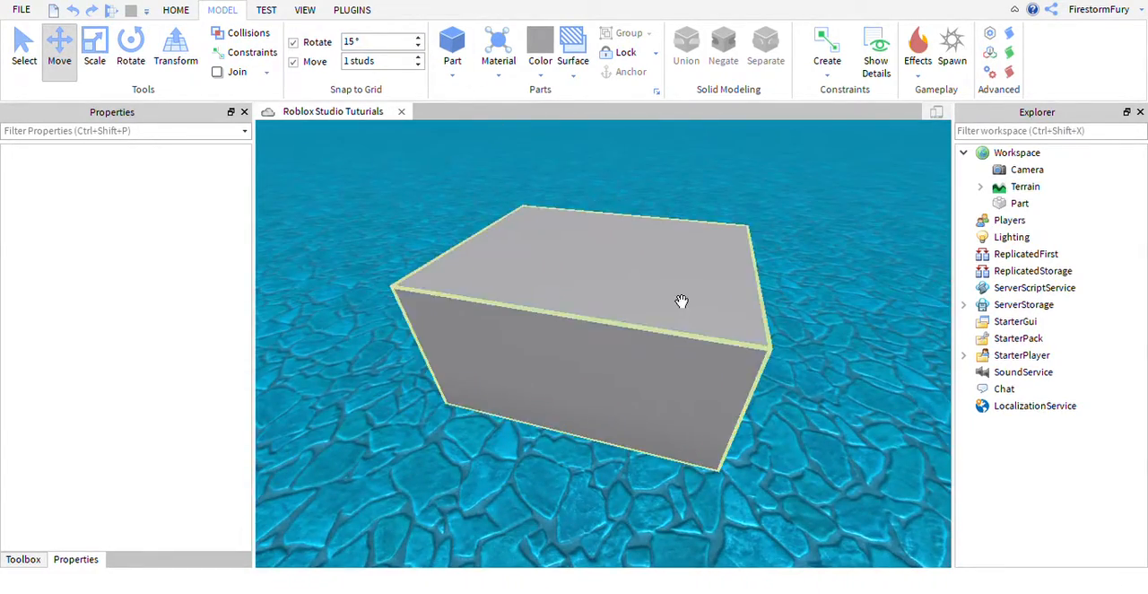
Insert a new block part on the open baseplate and delete it.
right_click_drag(682, 302, 681, 302)
key("a")
key("s")
left_click(472, 46)
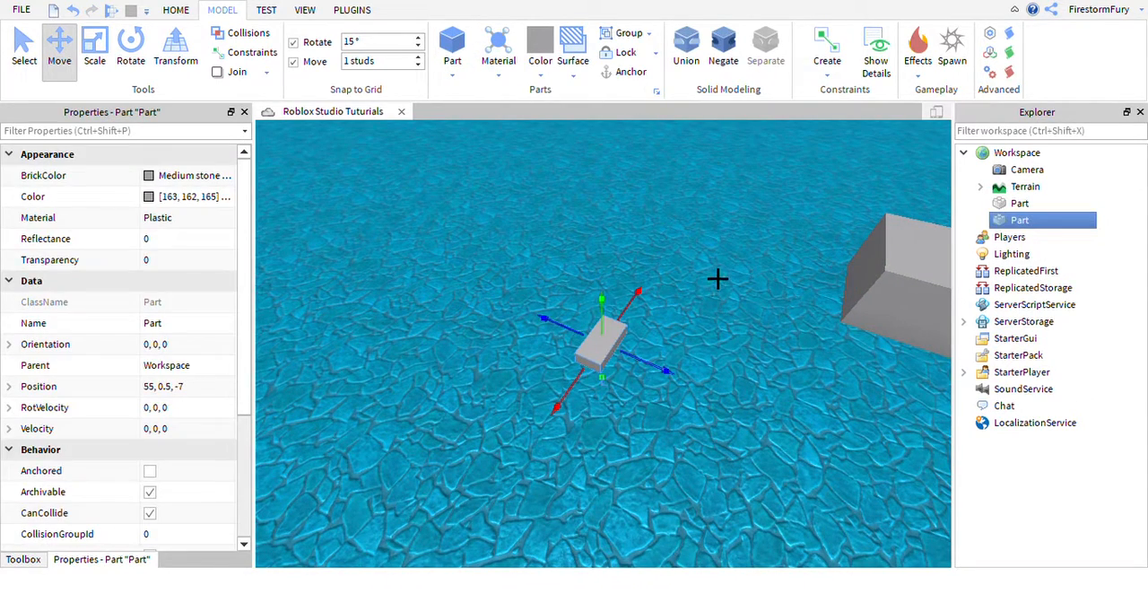
key("Delete")
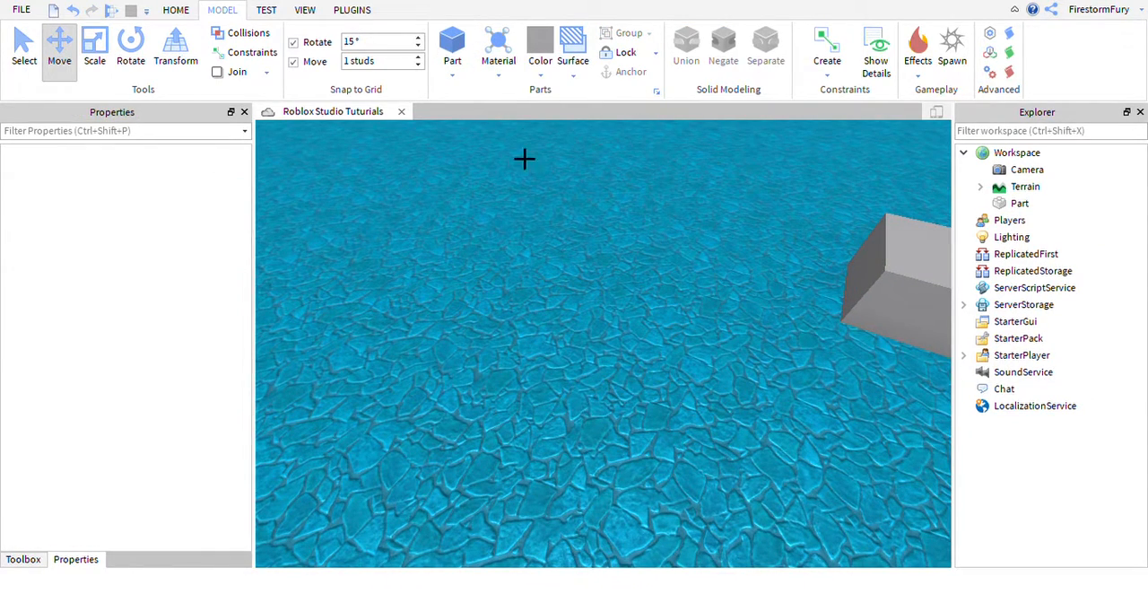
Insert and delete a sphere, a wedge and a cylinder part one after another.
left_click(479, 127)
key("Delete")
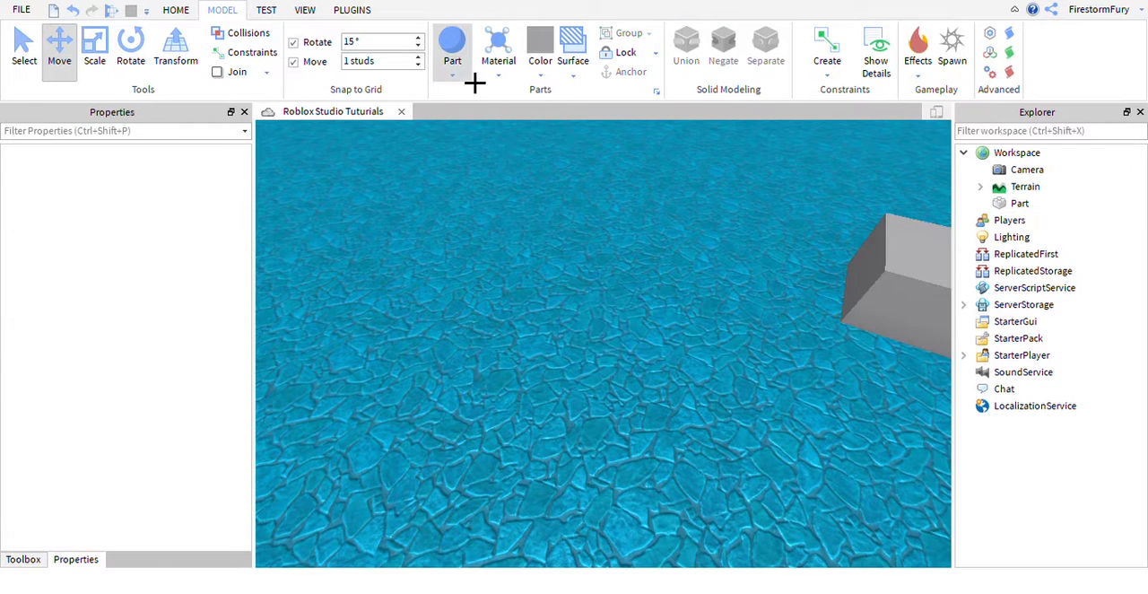
left_click(499, 144)
key("Delete")
left_click(453, 75)
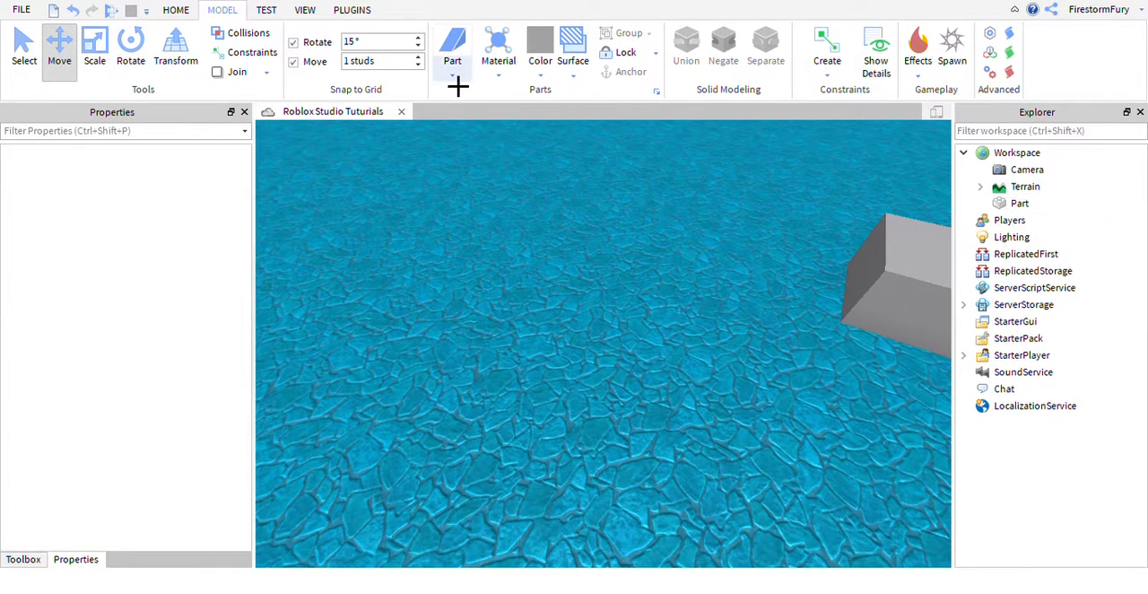
left_click(495, 158)
key("Delete")
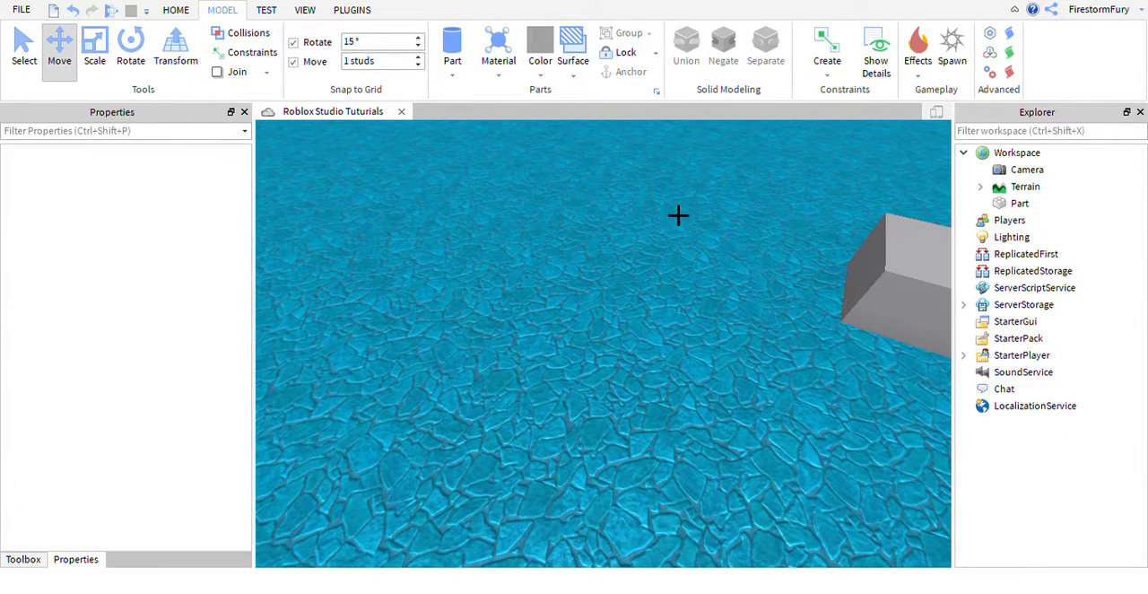
Insert a CornerWedge part into Workspace and focus the view on it.
left_click(1000, 152)
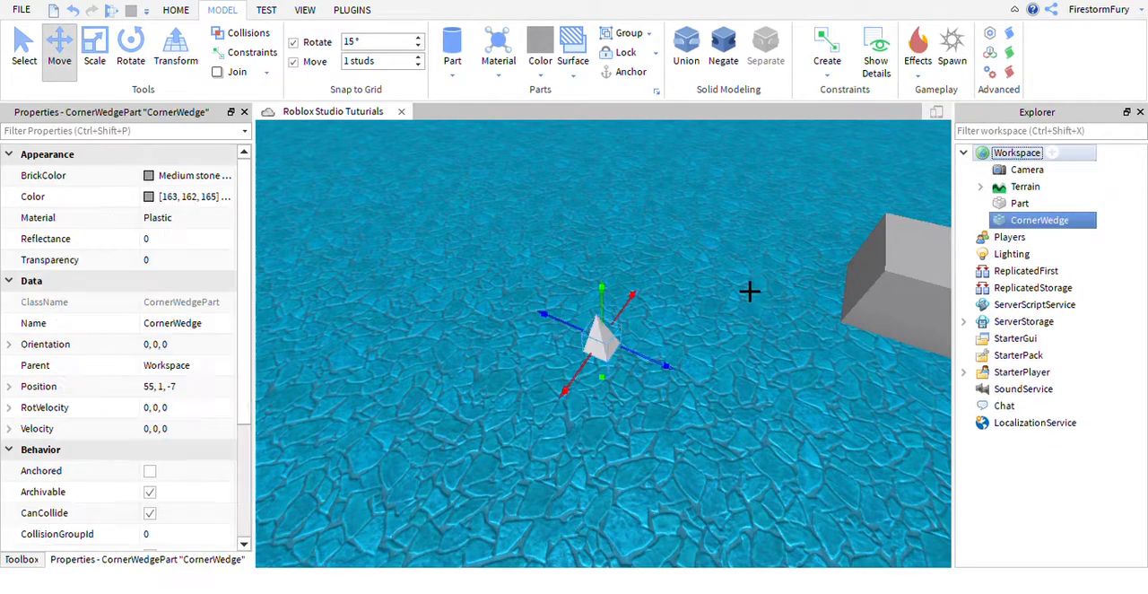
key("f")
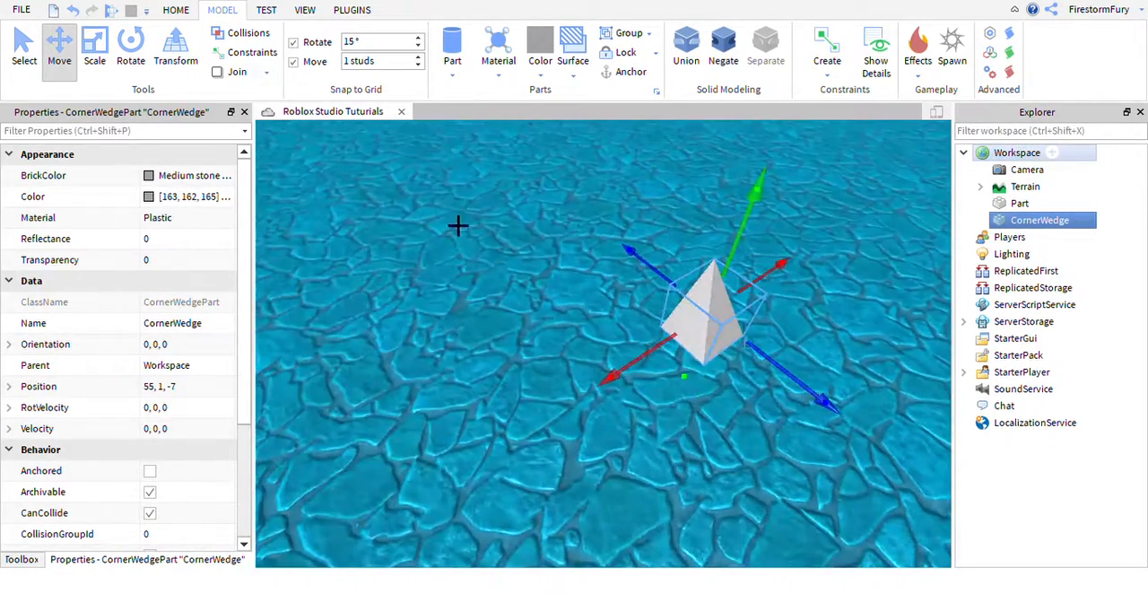
Insert a wedge part, rotate it 90 degrees about the vertical axis and place it against the corner wedge.
left_click(453, 75)
left_click(507, 143)
right_click_drag(659, 341, 608, 295)
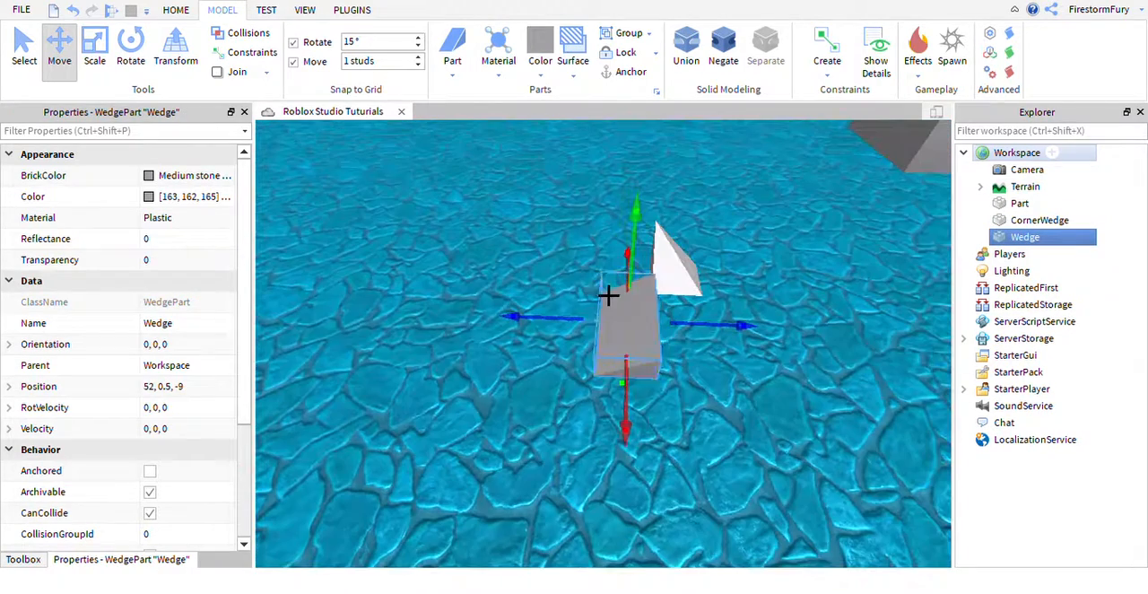
left_click_drag(653, 348, 615, 297)
key("ctrl+r")
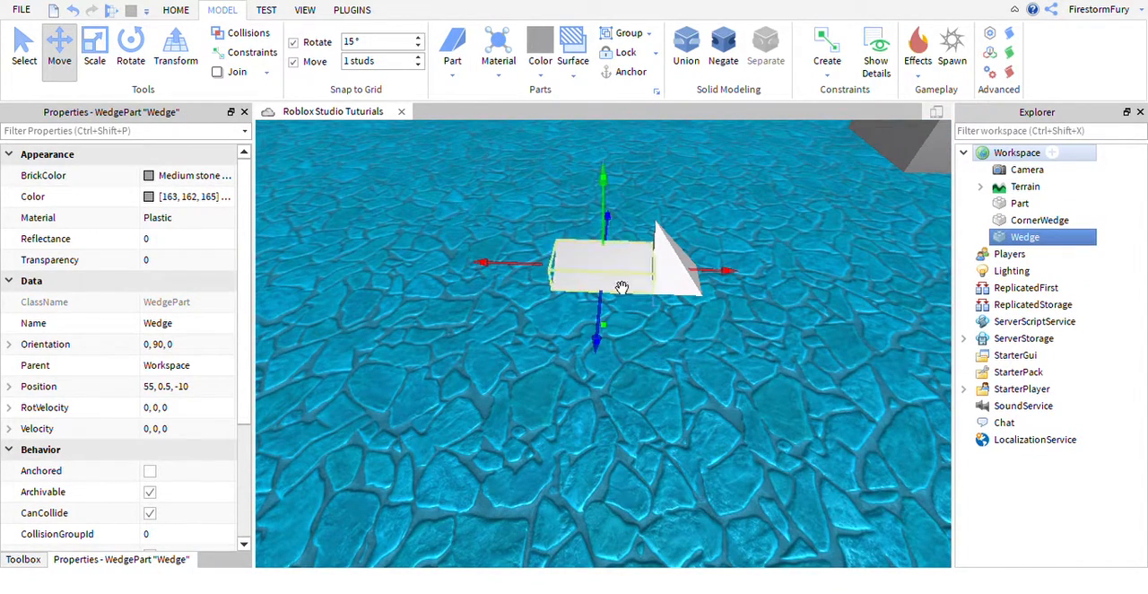
Scale the wedge with the Scale tool so its length and height line up with the adjoining corner wedge.
left_click(95, 54)
left_click_drag(507, 274, 556, 284)
left_click_drag(643, 217, 642, 184)
key("d")
left_click(691, 221)
right_click_drag(692, 222, 622, 300)
key("w")
left_click(585, 309)
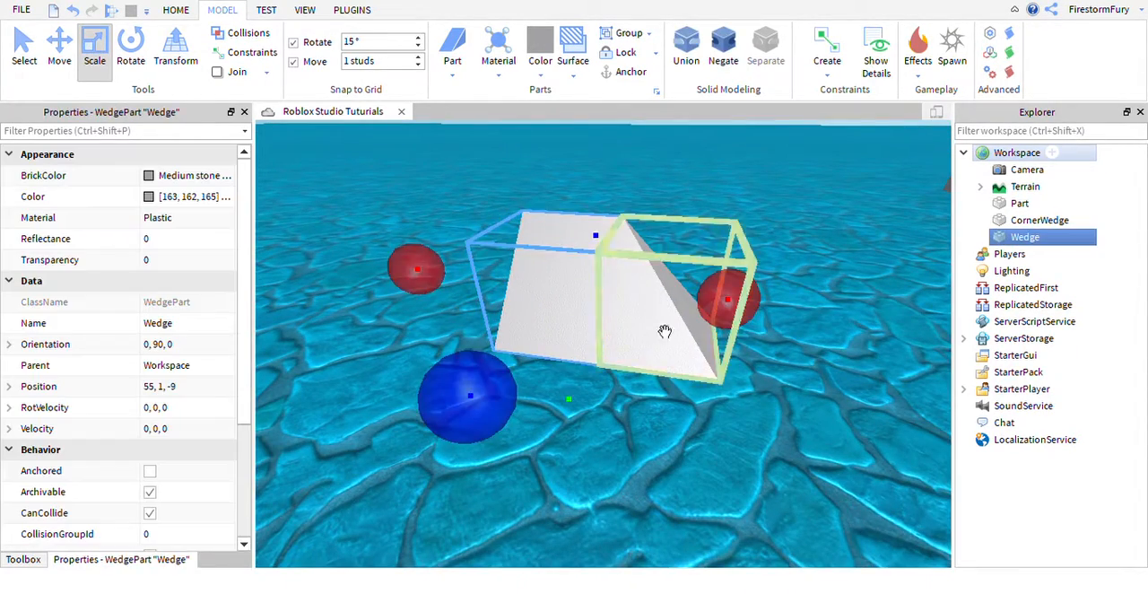
Select both the wedge and the corner wedge and delete them.
left_click(664, 331)
left_click_drag(474, 171, 878, 371)
key("Delete")
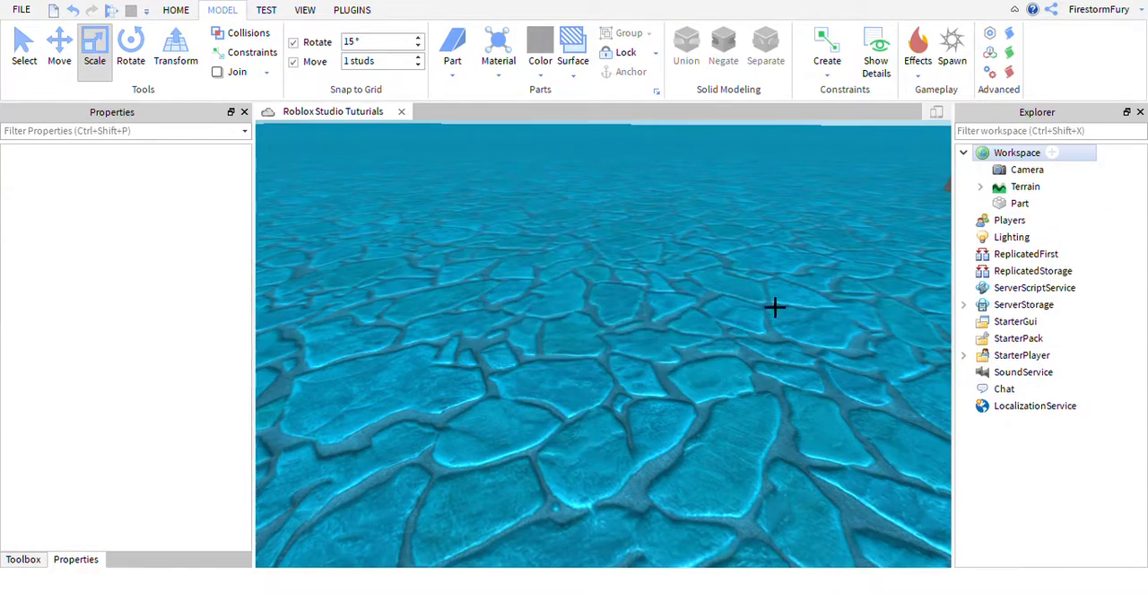
Switch to the Select tool and select the remaining gray block to show its properties.
right_click_drag(775, 308, 759, 307)
key("s")
left_click(33, 54)
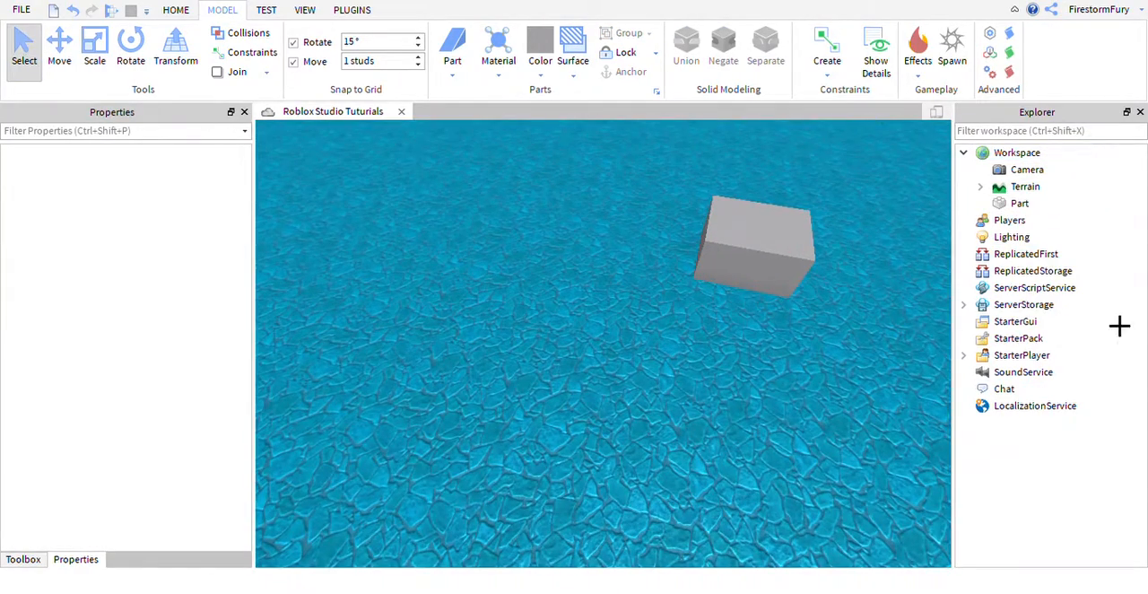
left_click(1018, 204)
left_click(802, 348)
right_click_drag(583, 369, 584, 368)
key("w")
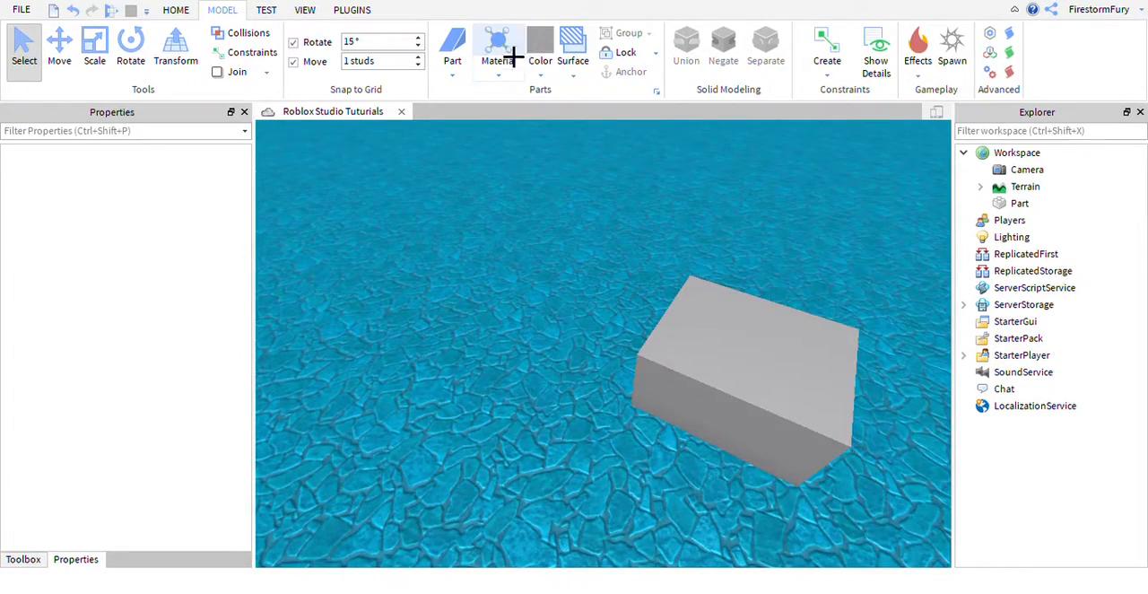
left_click(828, 400)
right_click_drag(392, 292, 392, 293)
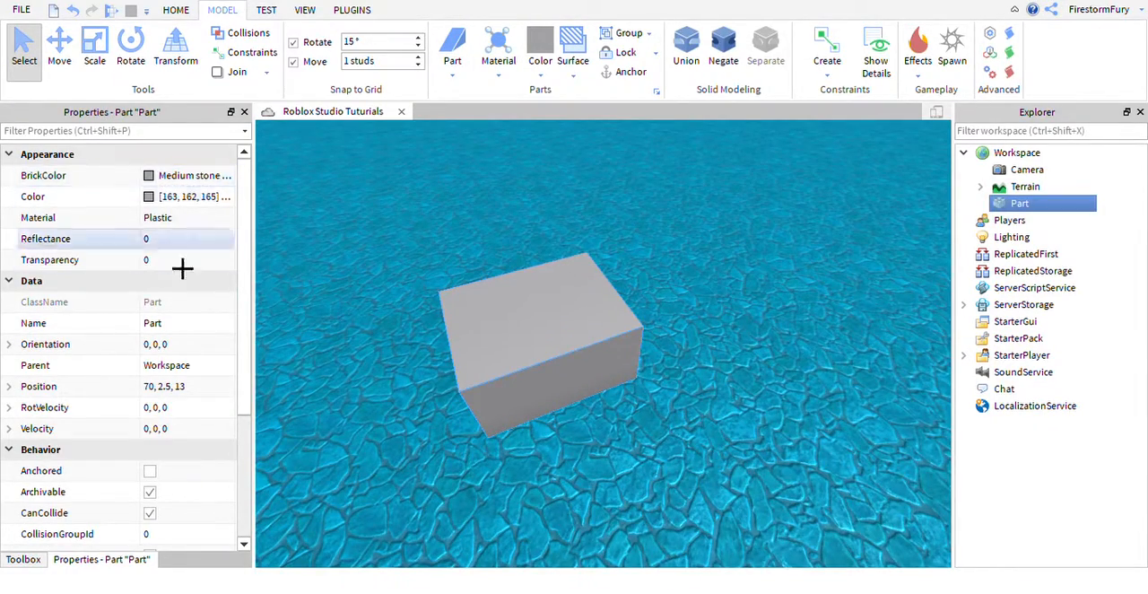
Deselect the block and set new parts to use the Grass material and the New Yeller color.
left_click(732, 262)
key("s")
right_click_drag(732, 267, 732, 267)
key("w")
right_click_drag(606, 285, 606, 285)
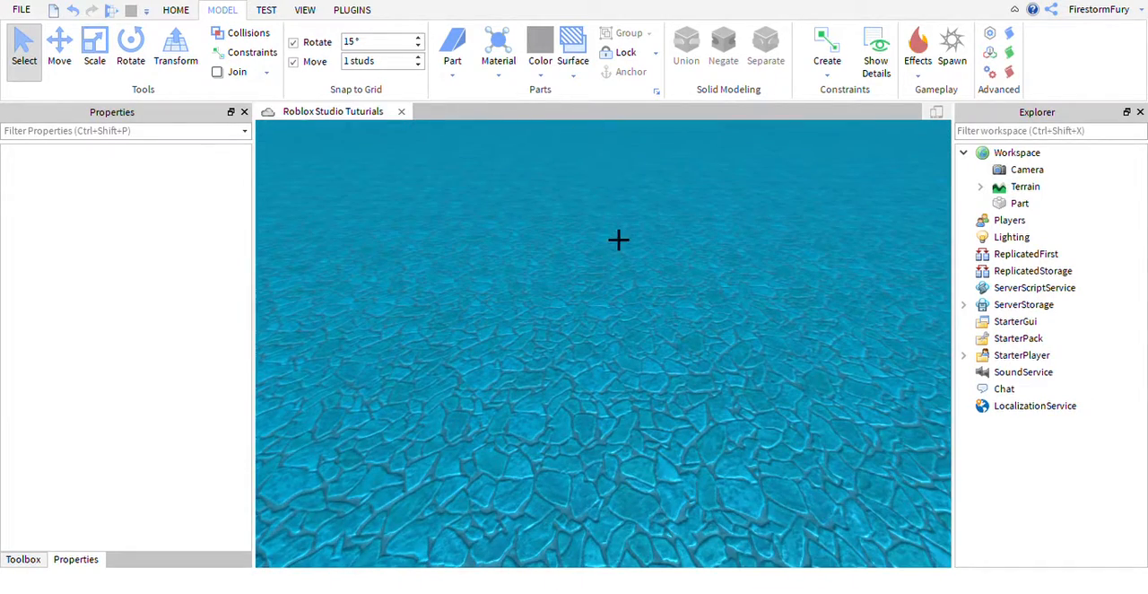
left_click(516, 86)
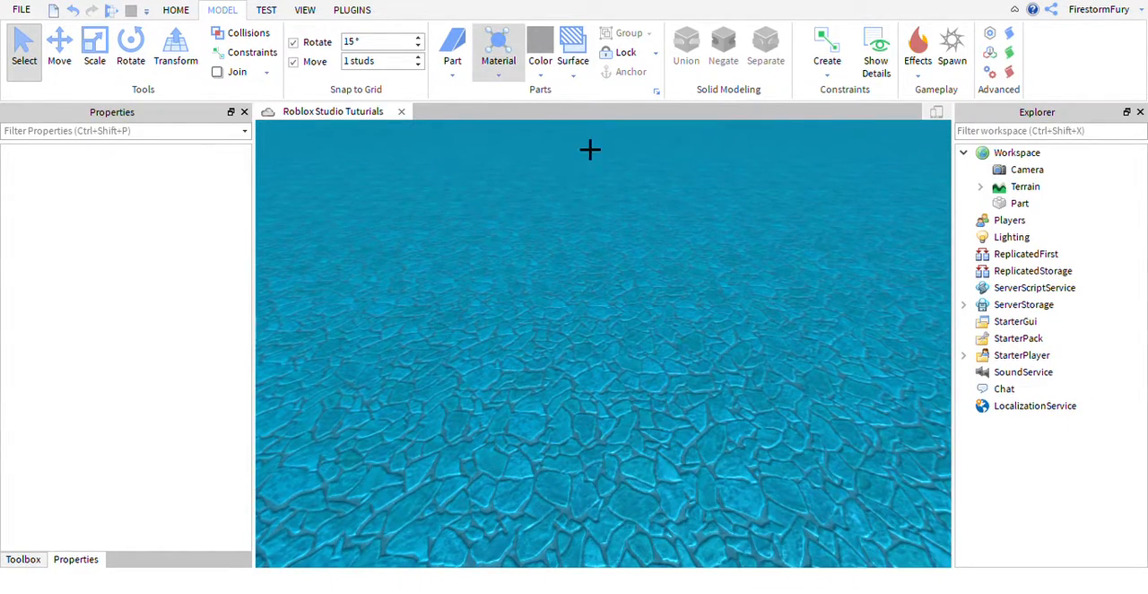
left_click(552, 276)
left_click(547, 89)
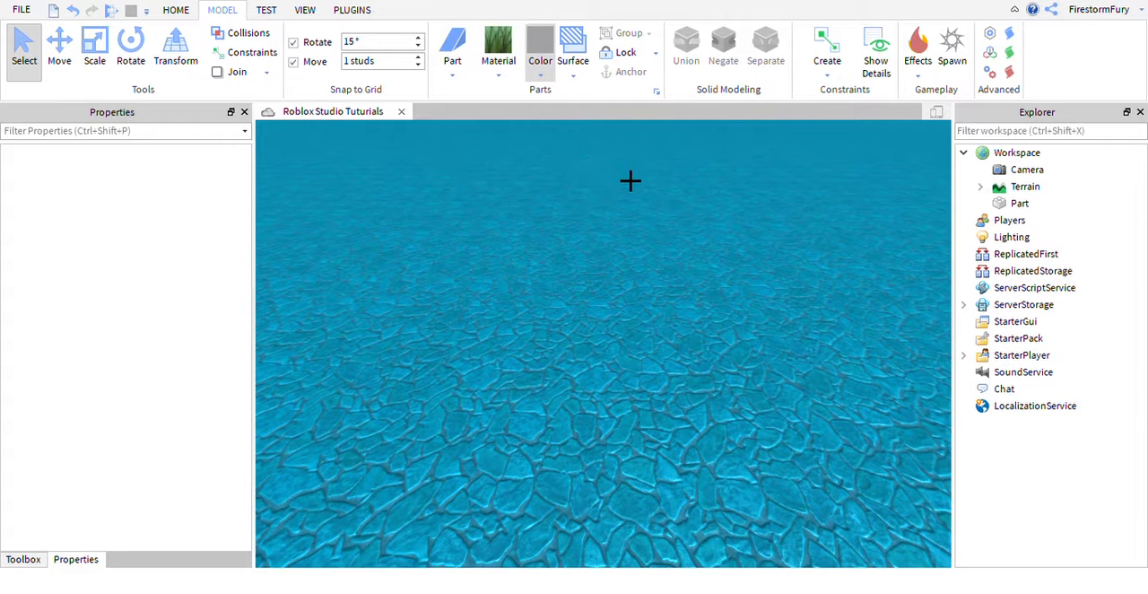
left_click(599, 276)
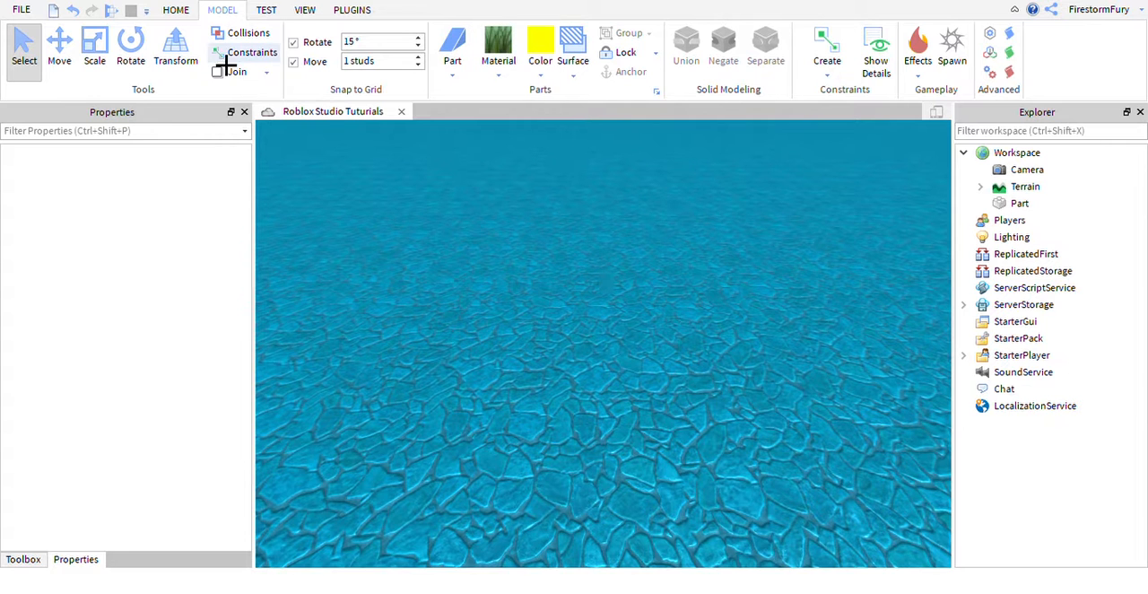
Insert a wedge part in yellow grass on the open baseplate and delete it.
left_click(453, 49)
scroll(708, 331, "up", 5)
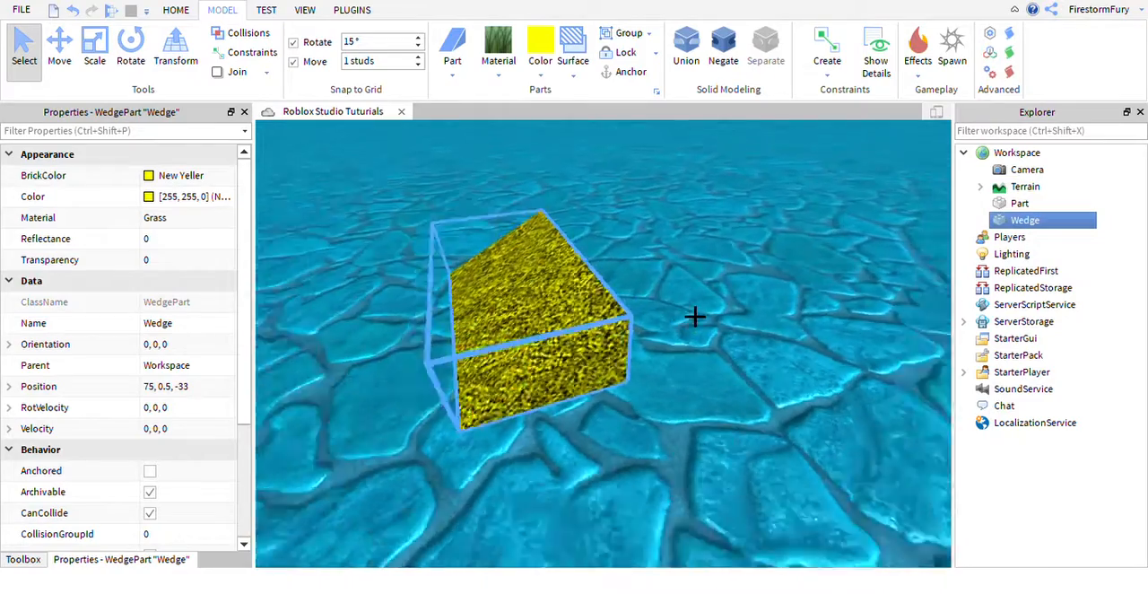
scroll(695, 316, "down", 4)
key("Delete")
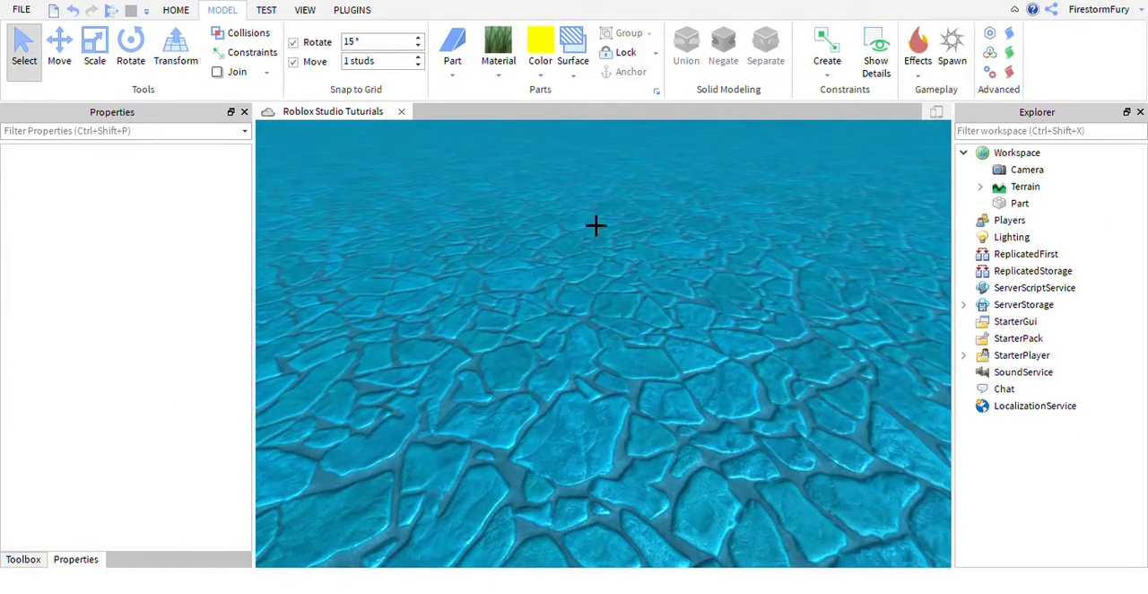
Set the color for new parts to Black and insert a block part on the open baseplate.
scroll(597, 225, "down", 4)
scroll(578, 184, "down", 3)
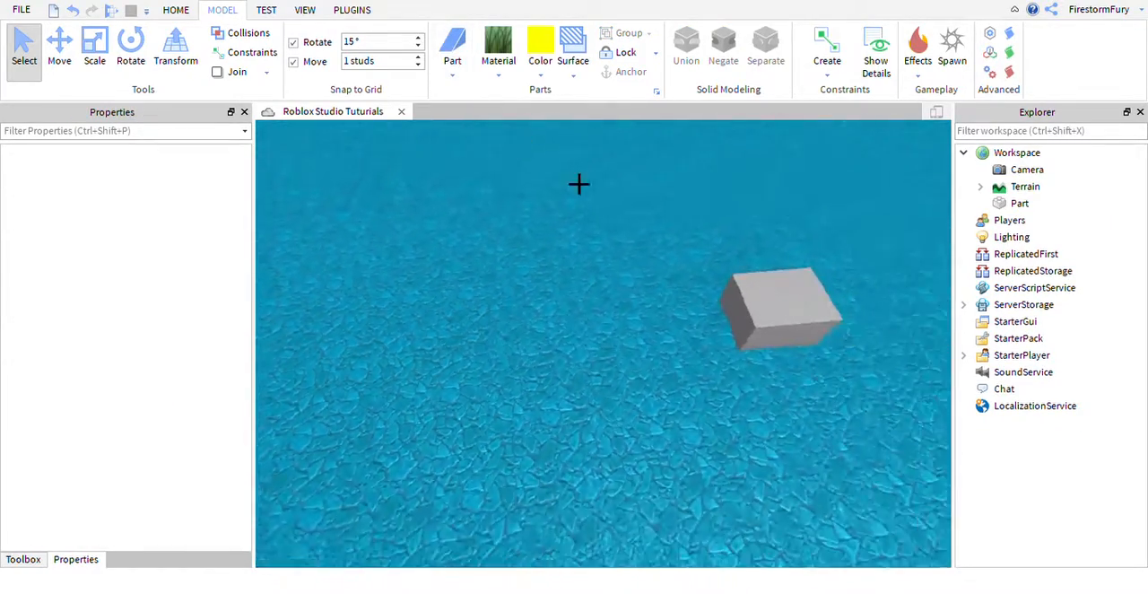
right_click_drag(579, 184, 672, 226)
scroll(671, 225, "up", 5)
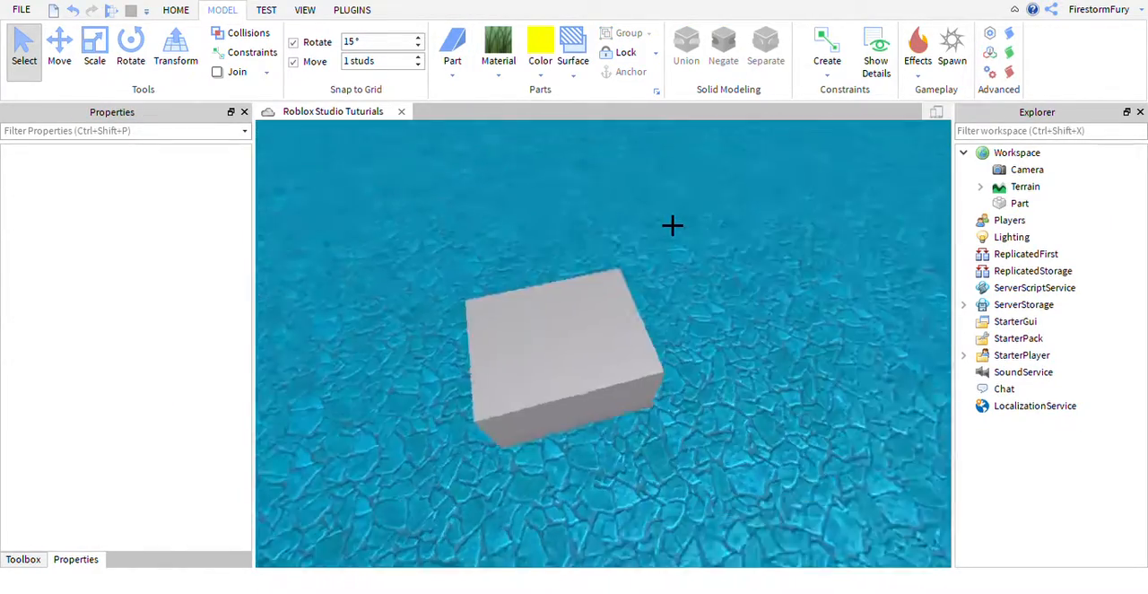
scroll(671, 225, "down", 3)
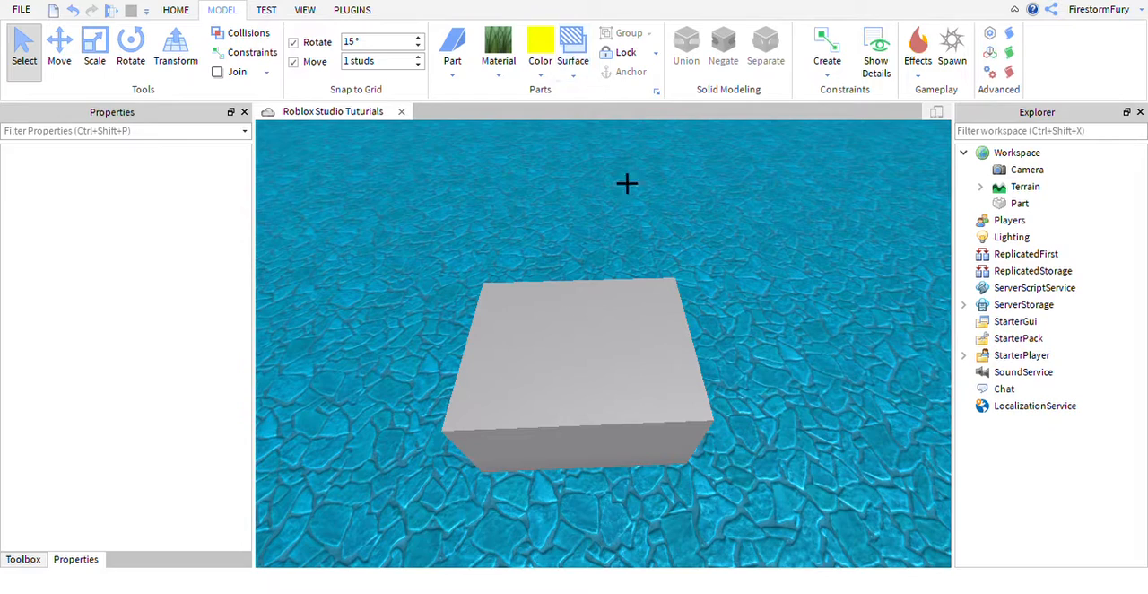
right_click_drag(627, 184, 471, 89)
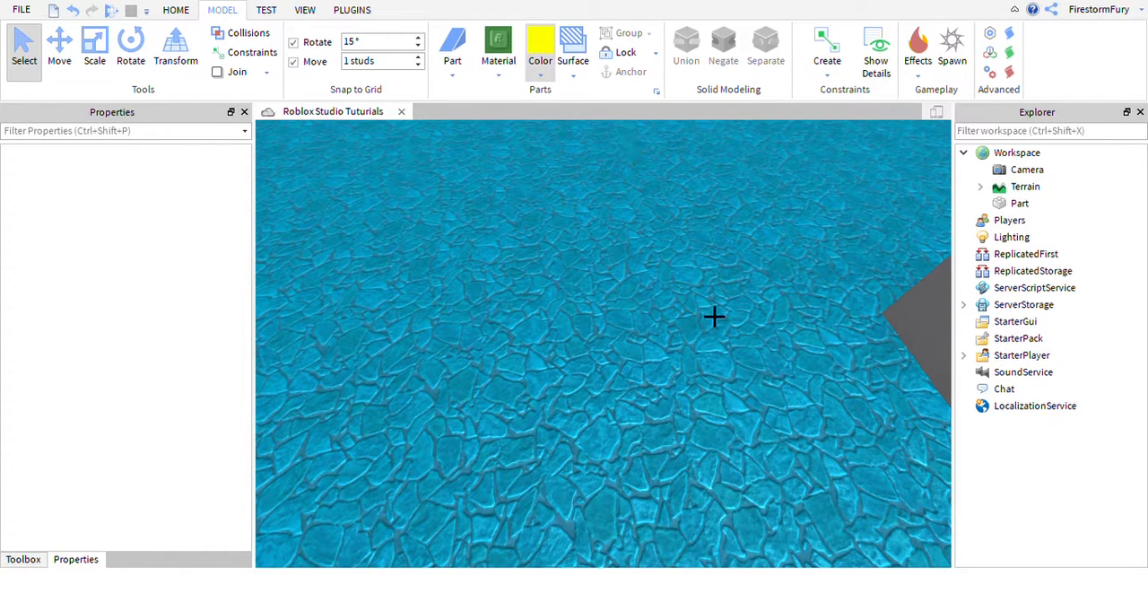
left_click(452, 50)
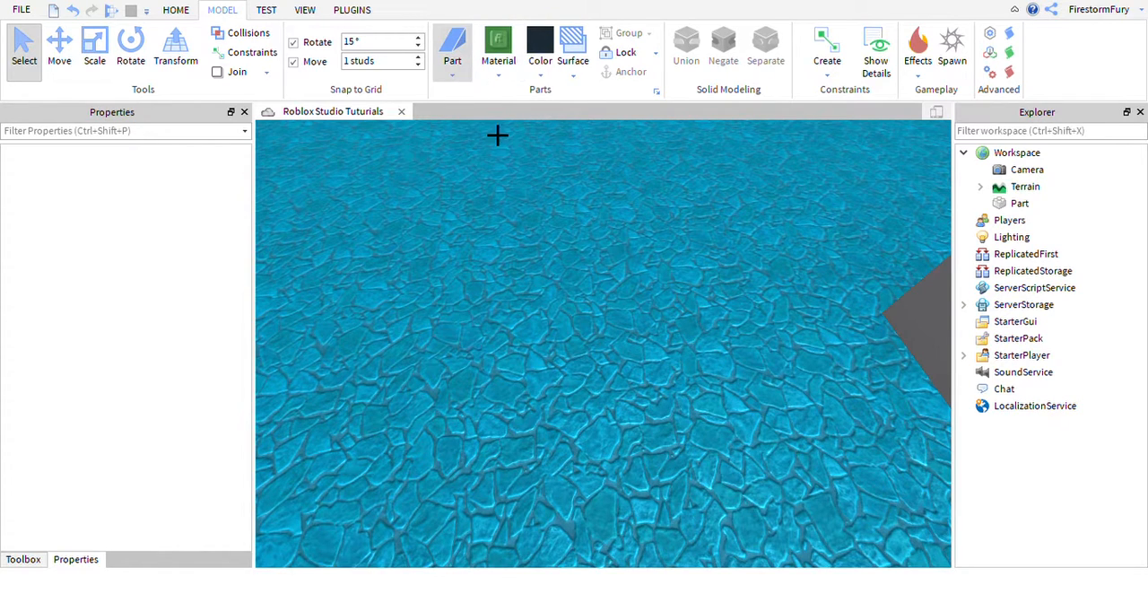
scroll(710, 315, "up", 6)
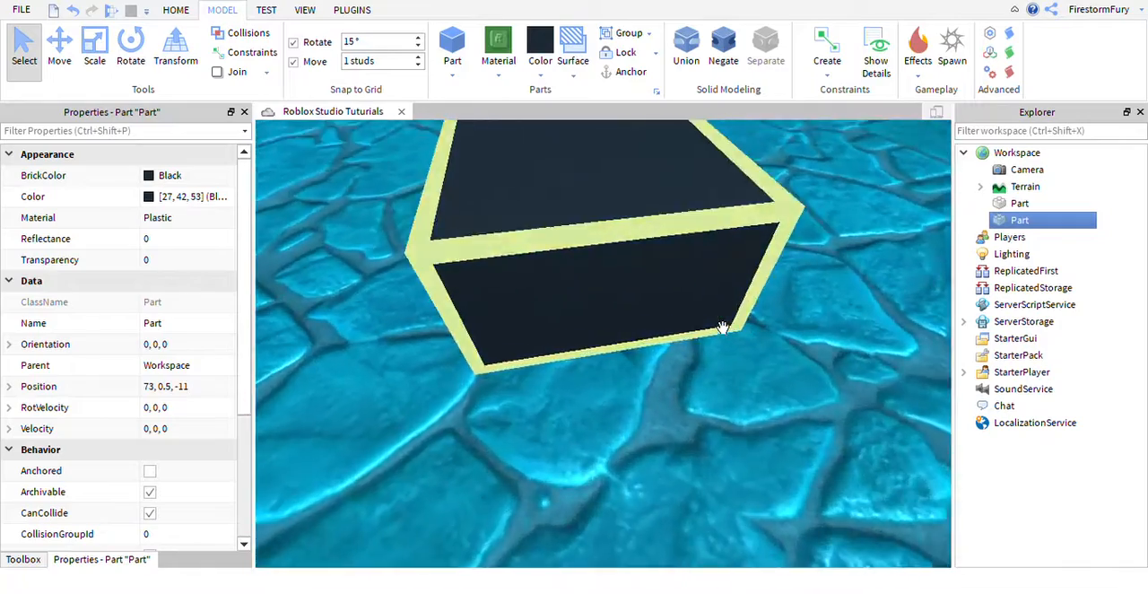
Apply a raised, patterned surface type to the top face of the black block with the Surface tool.
right_click_drag(724, 326, 646, 328)
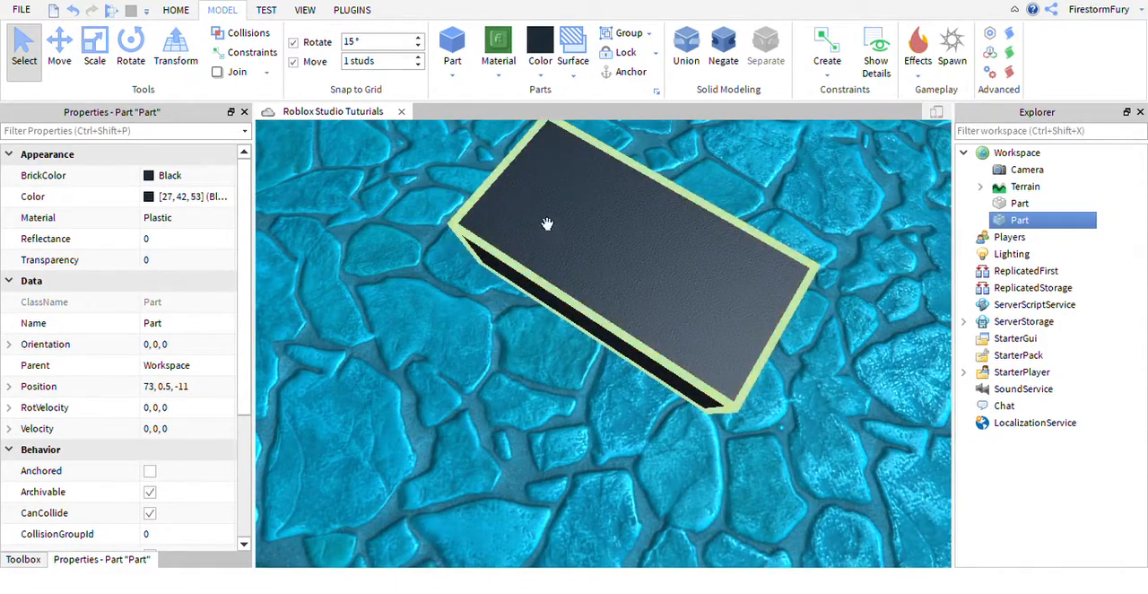
right_click_drag(765, 337, 691, 436)
key("s")
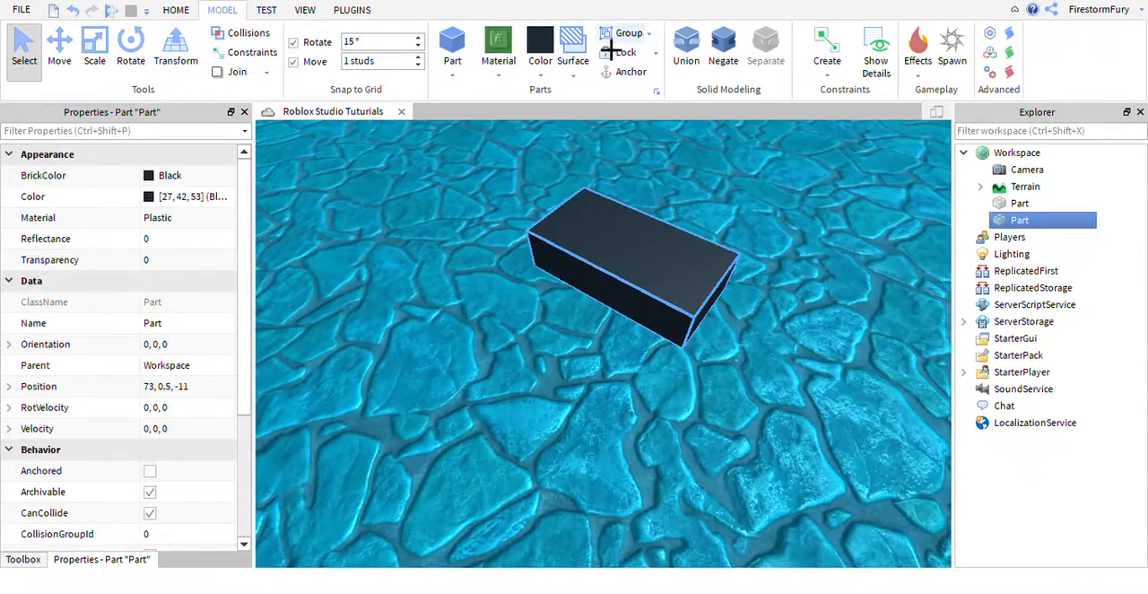
key("w")
right_click_drag(644, 281, 671, 358)
right_click_drag(679, 413, 680, 410)
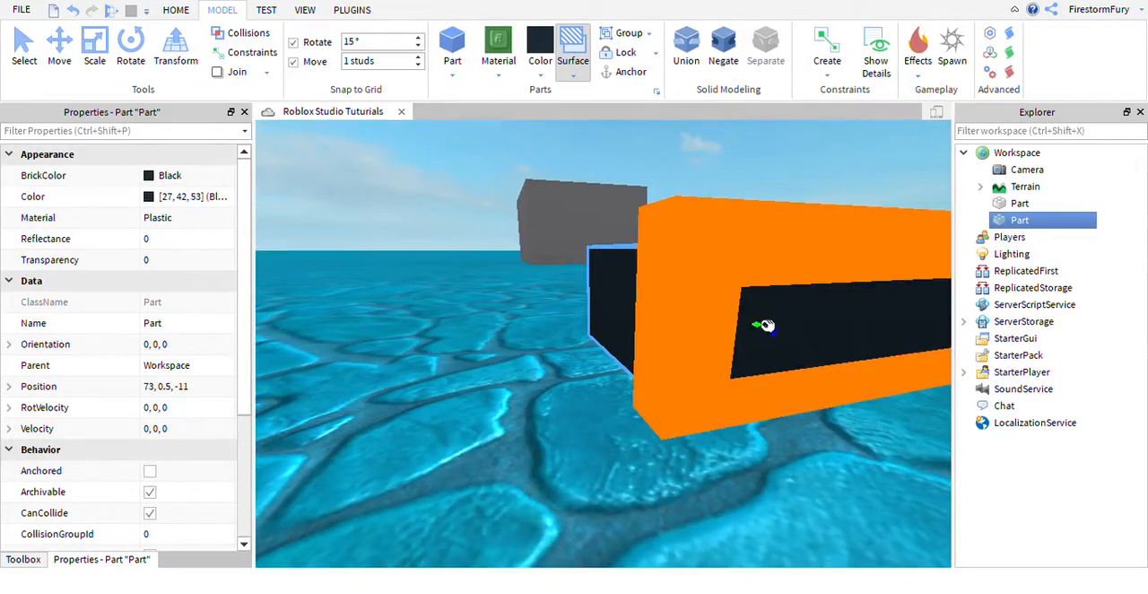
right_click_drag(647, 325, 649, 277)
key("s")
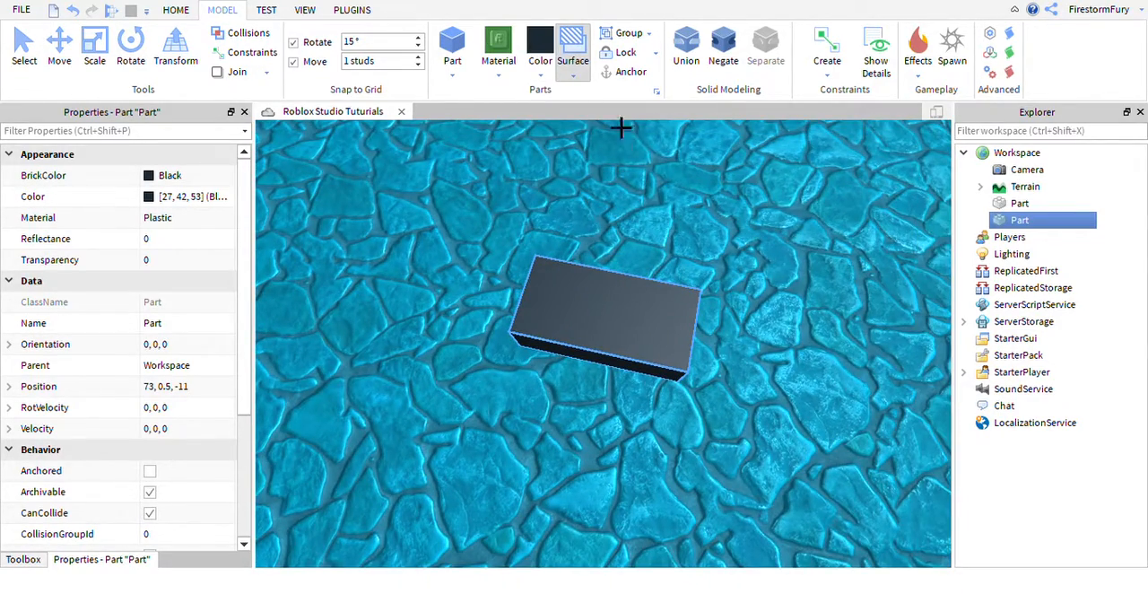
left_click(661, 324)
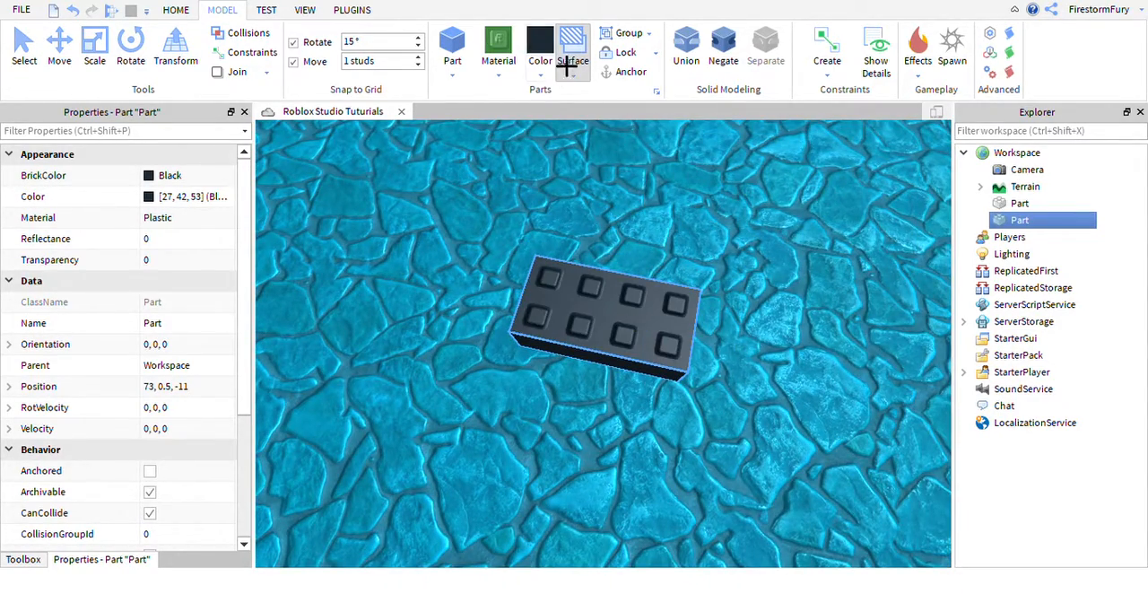
Return the black block's top face to a smooth surface and delete the block.
left_click(697, 297)
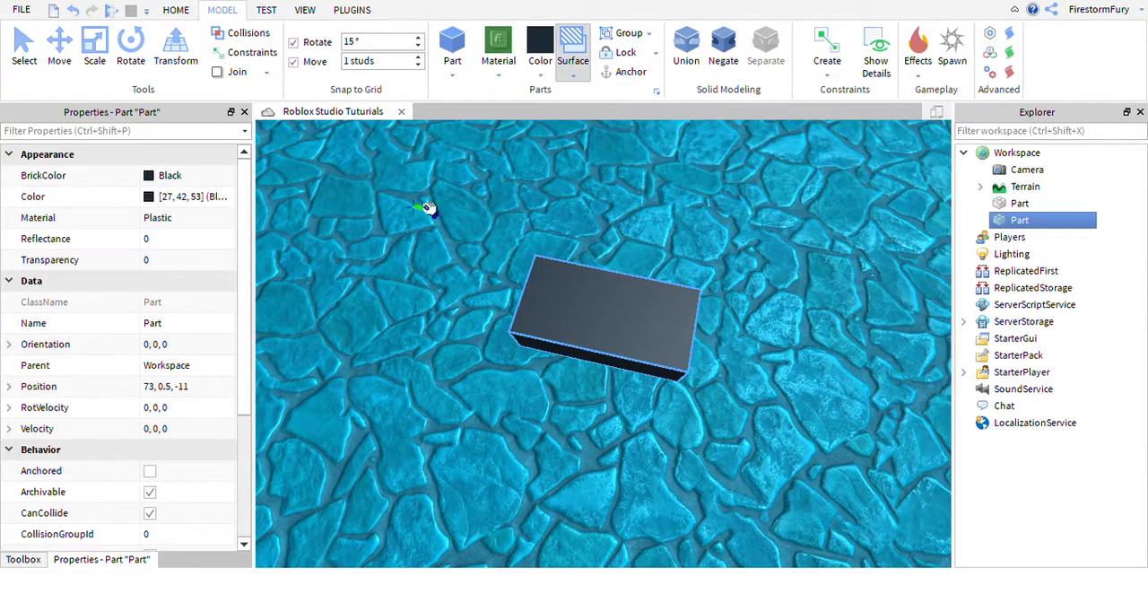
left_click(36, 70)
key("s")
right_click_drag(812, 295, 826, 270)
key("w")
key("Delete")
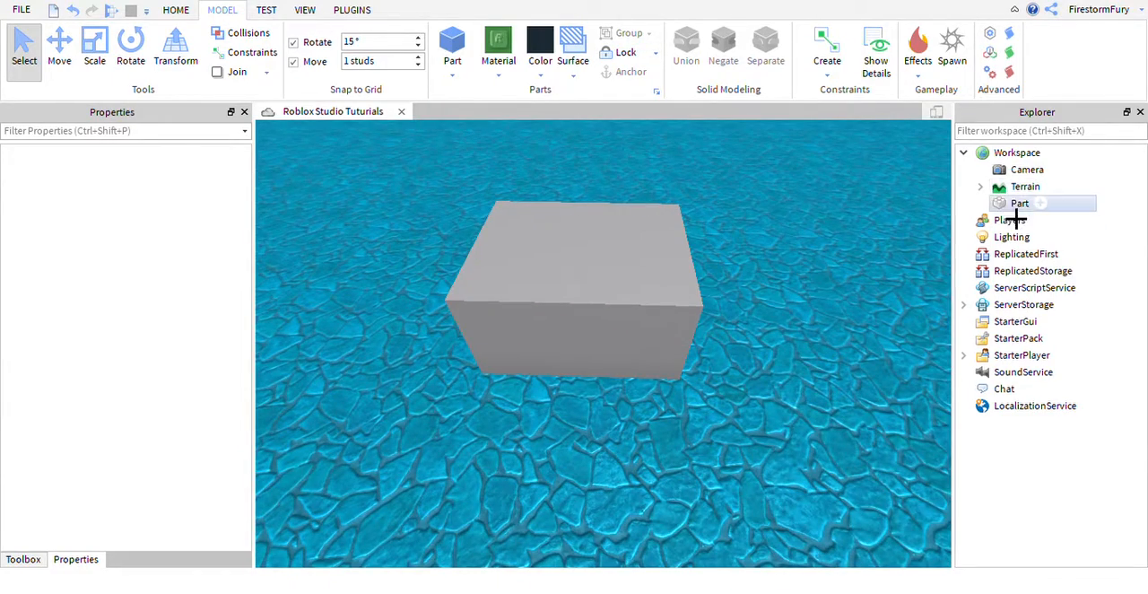
Select the gray block, turn on its Locked property and try to select it in the viewport.
left_click(658, 296)
scroll(191, 412, "down", 3)
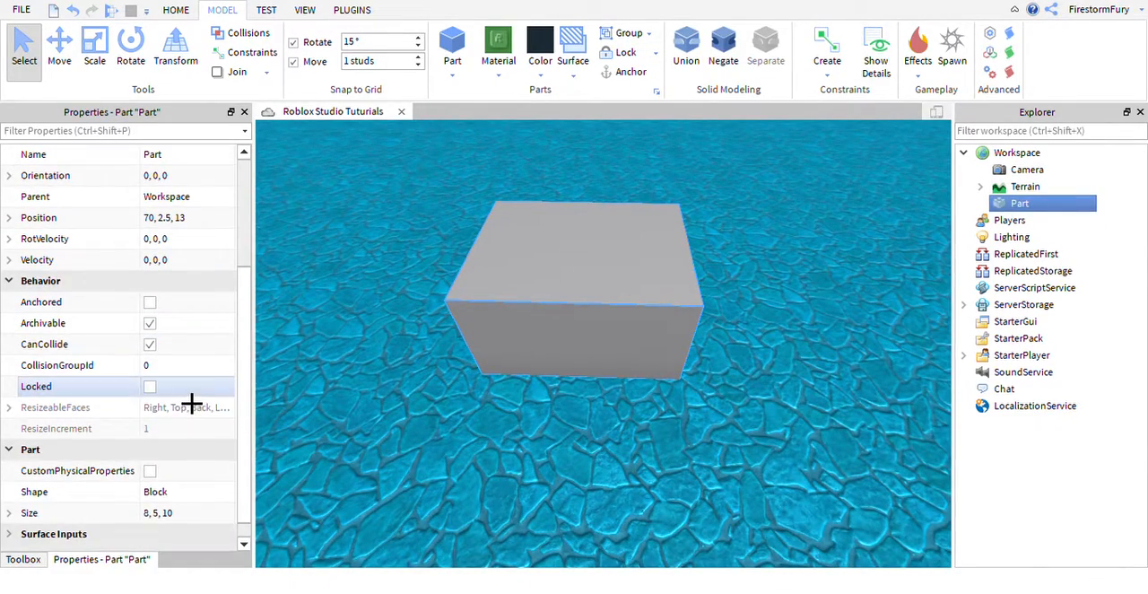
left_click(150, 387)
left_click(481, 288)
scroll(482, 288, "down", 2)
scroll(482, 288, "down", 2)
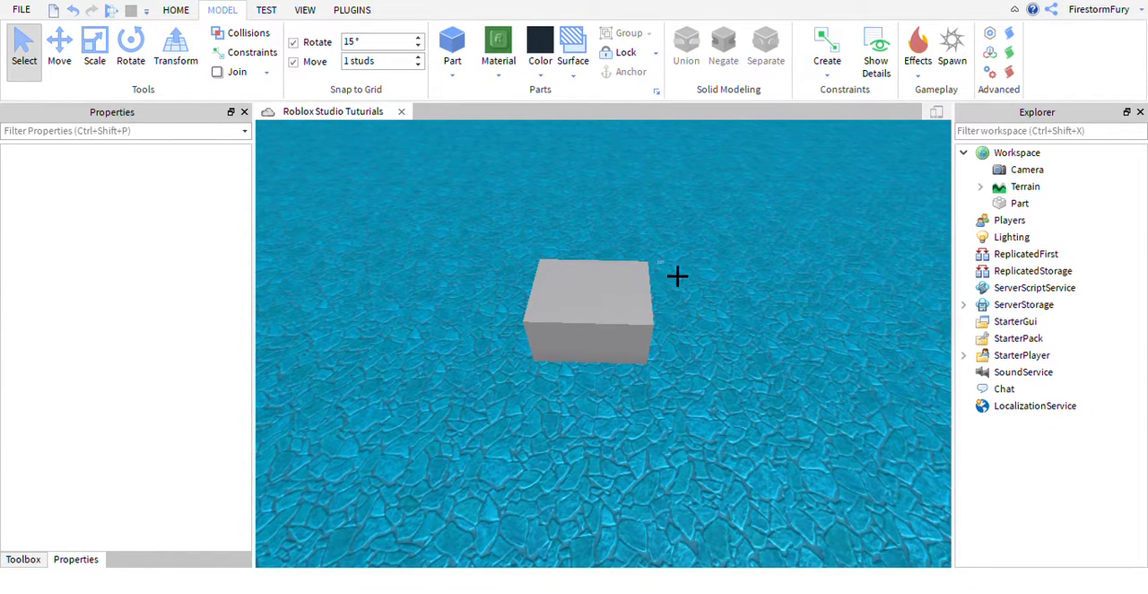
Select the locked block through the Explorer and examine its Anchored and Locked properties.
left_click(1017, 203)
left_click(807, 312)
left_click(1023, 205)
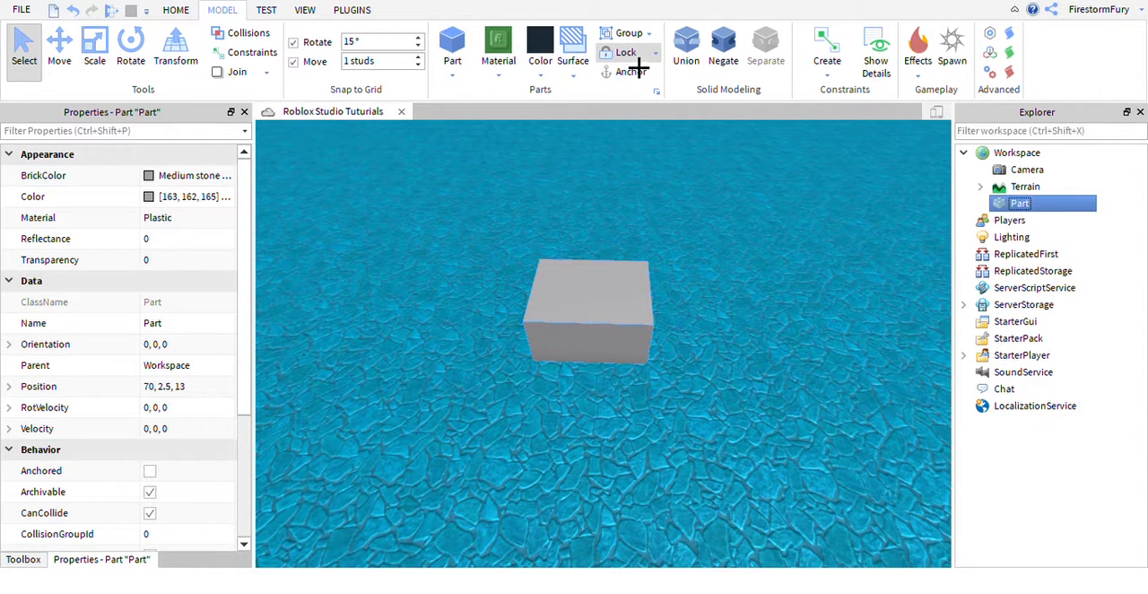
scroll(639, 341, "up", 3)
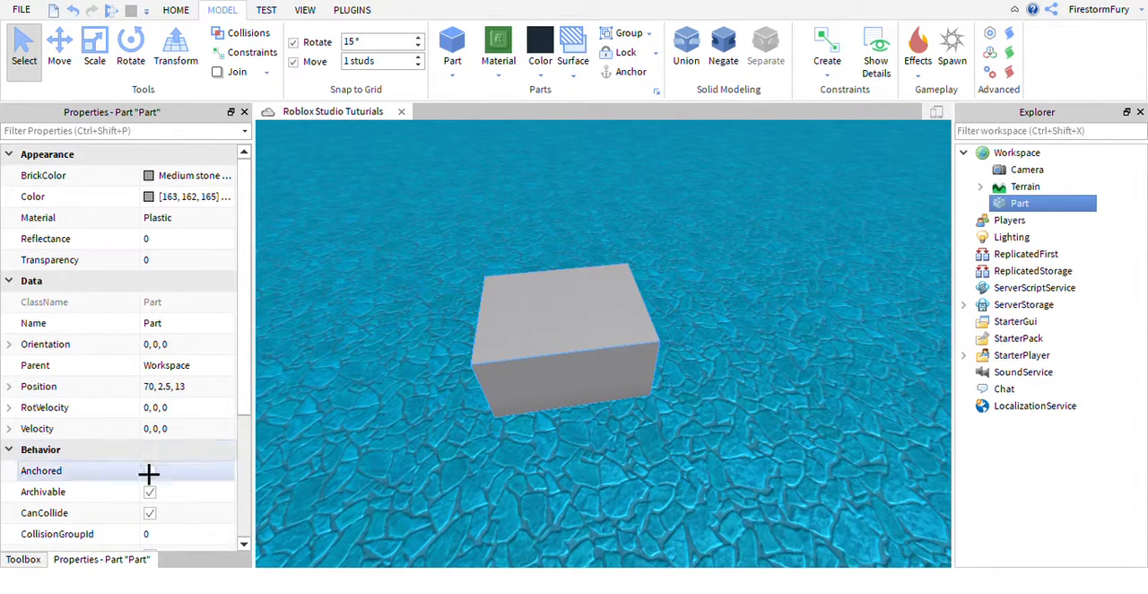
scroll(149, 471, "down", 2)
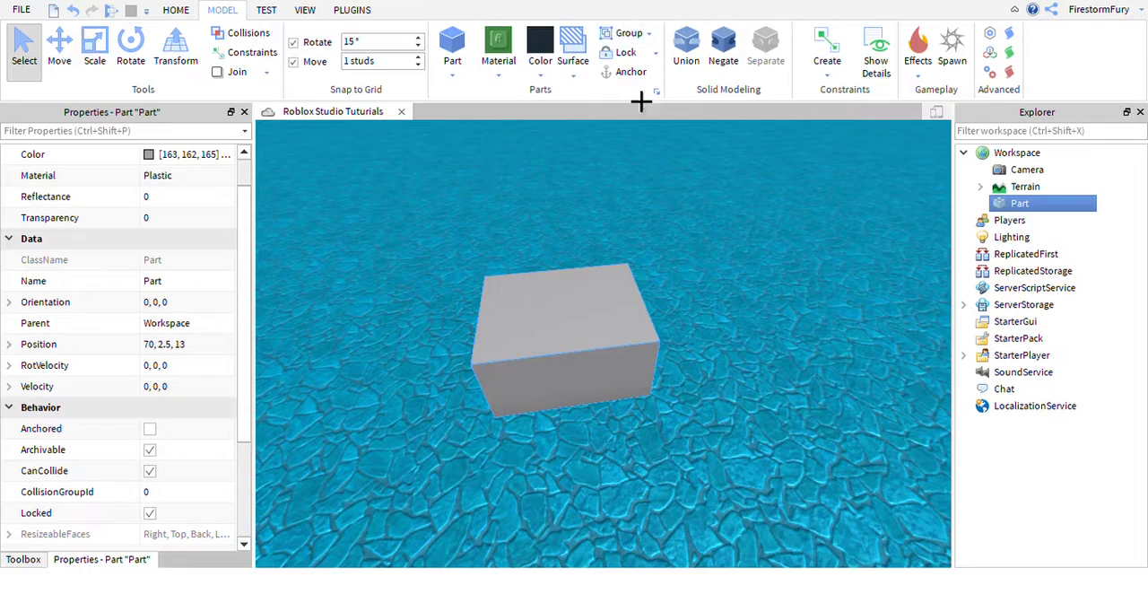
right_click_drag(533, 309, 534, 309)
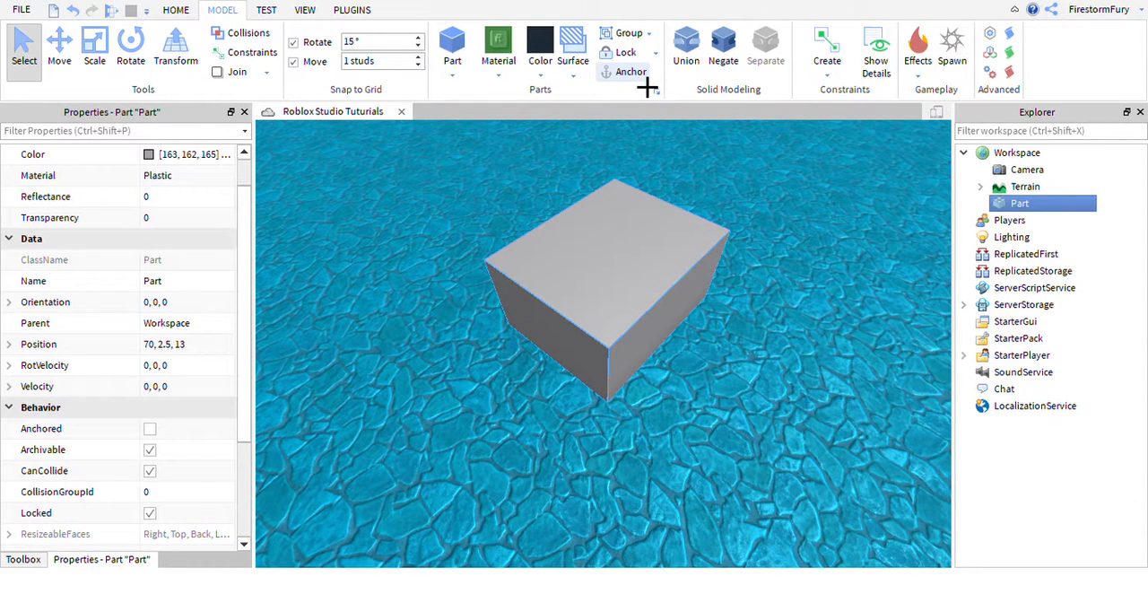
Turn off the Locked property of the gray block and select it directly in the viewport.
left_click(750, 403)
scroll(751, 404, "up", 10)
scroll(750, 403, "down", 10)
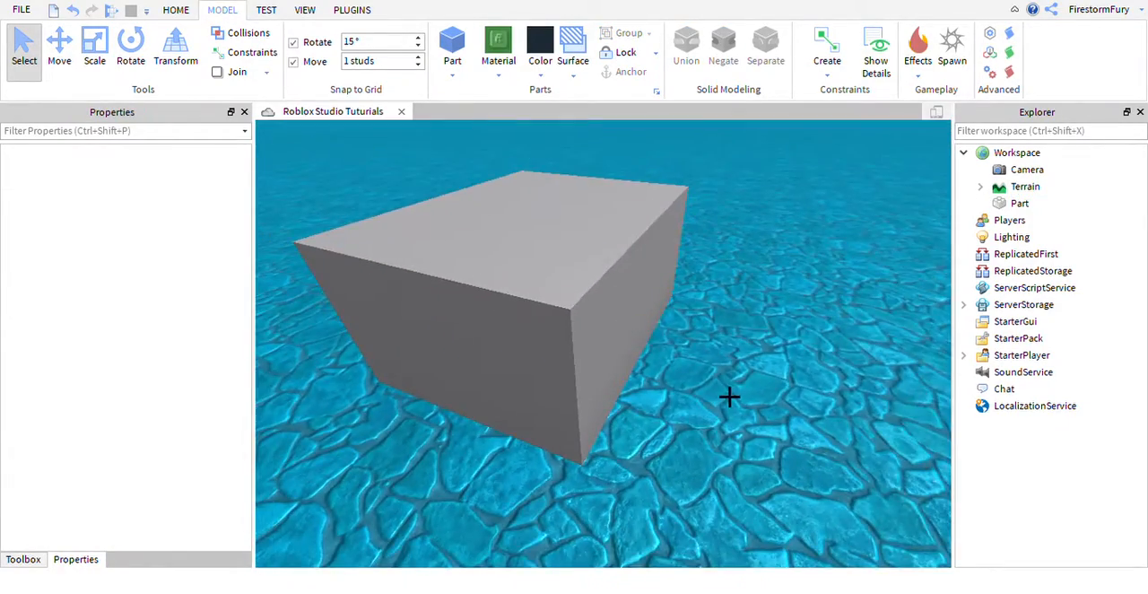
right_click_drag(729, 396, 720, 390)
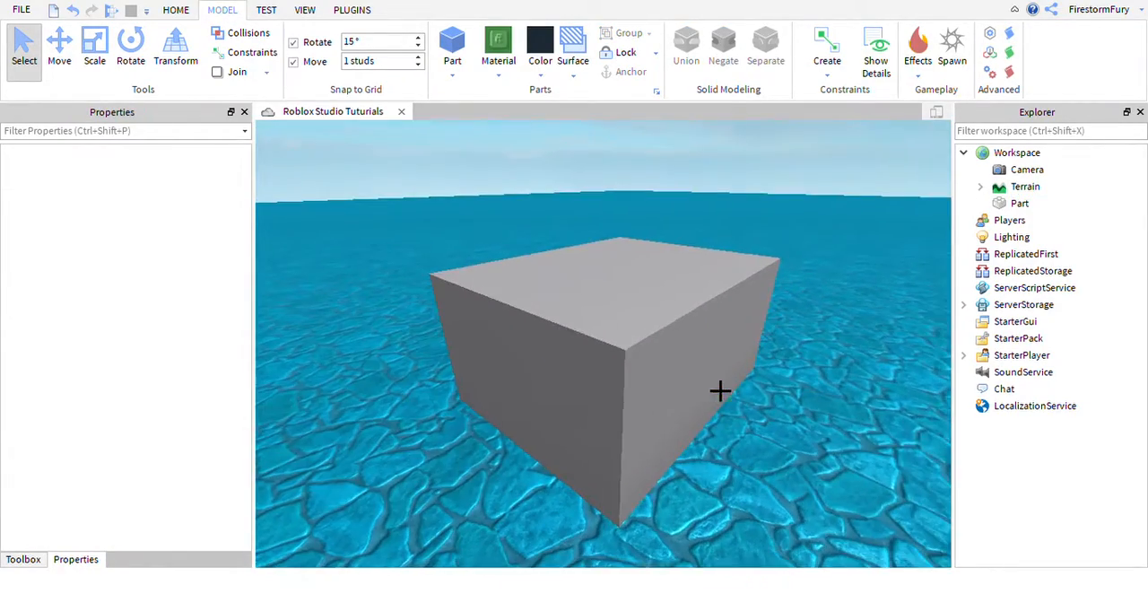
left_click(1020, 203)
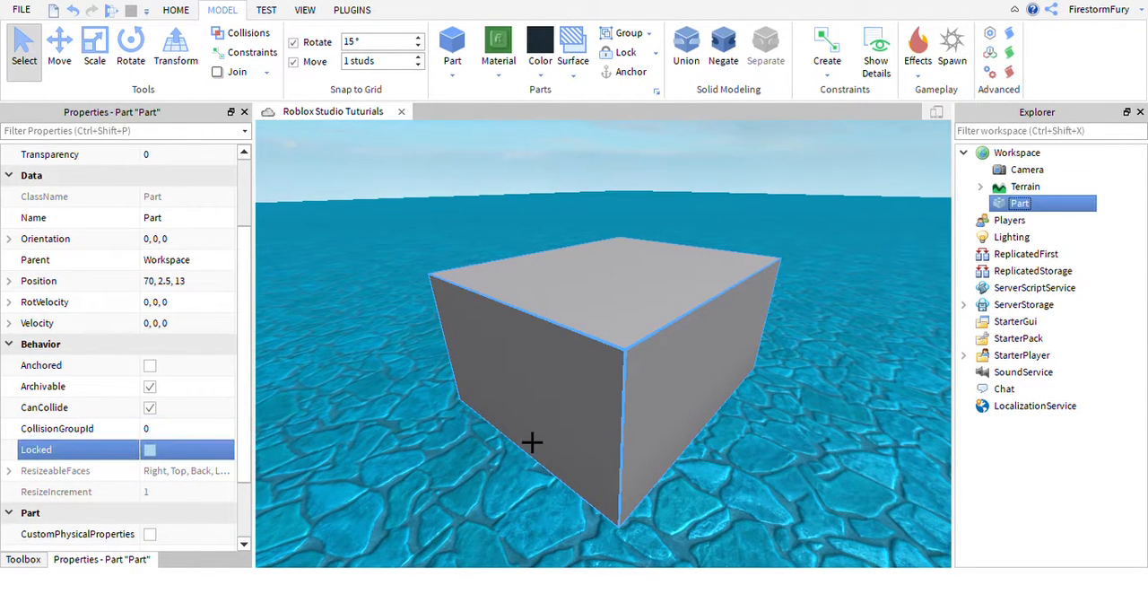
left_click(787, 454)
right_click_drag(787, 454, 730, 333)
left_click(730, 333)
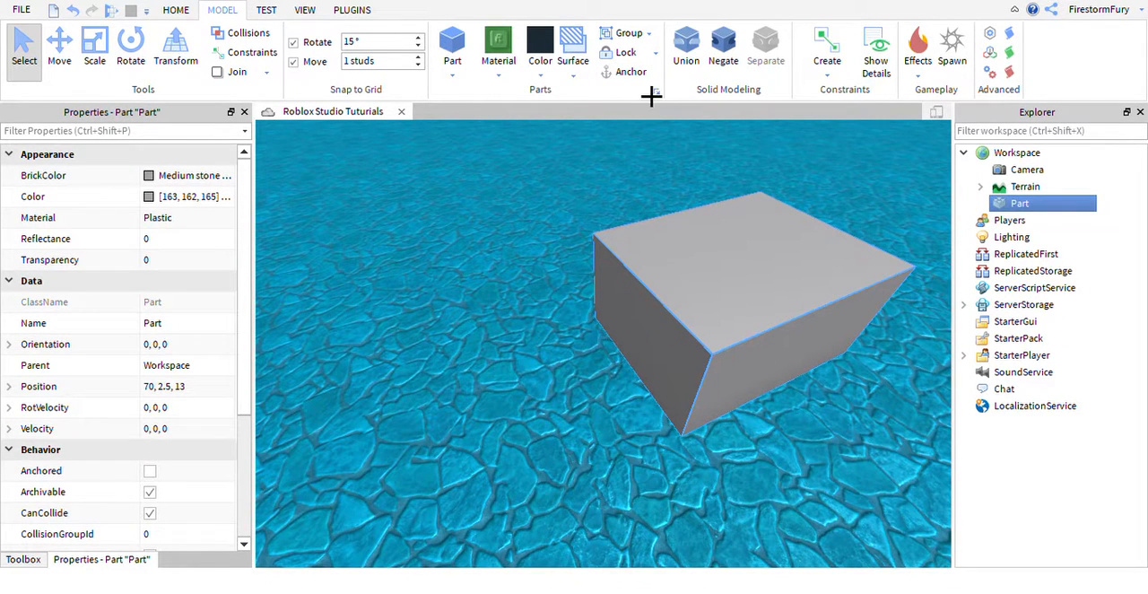
Run the simulation and lift the unanchored gray block upward with the Move tool.
left_click(60, 50)
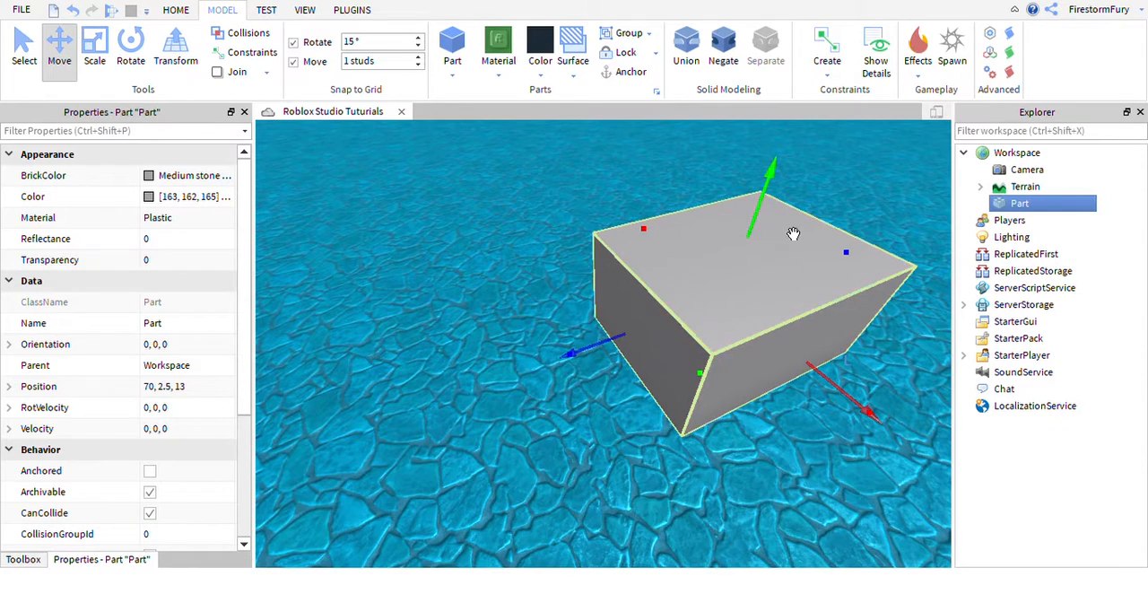
scroll(794, 233, "down", 3)
right_click_drag(793, 233, 771, 227)
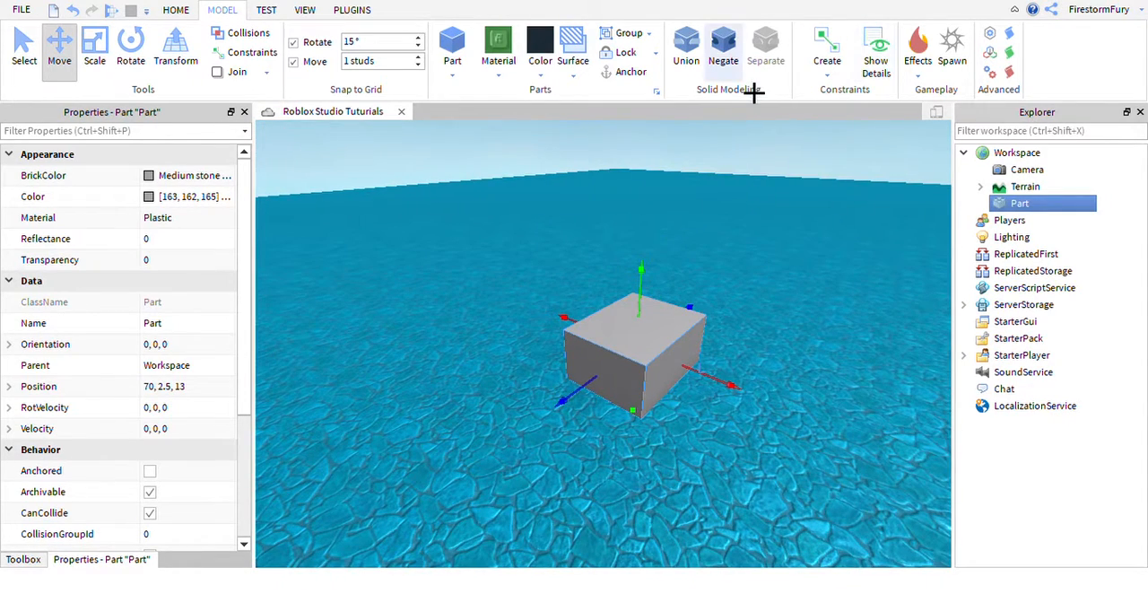
left_click(180, 11)
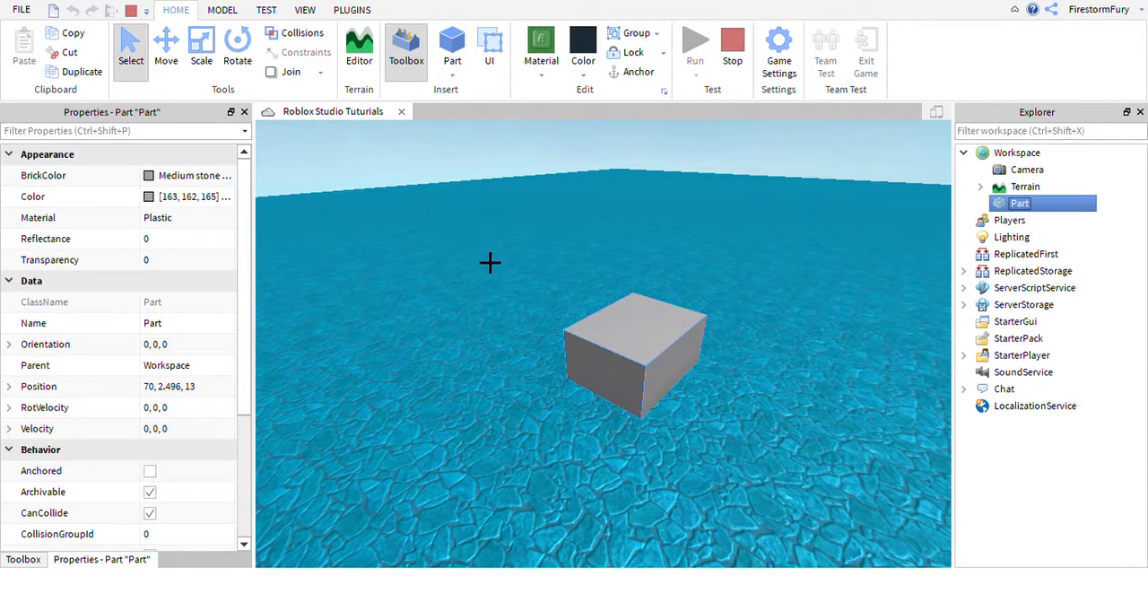
left_click(170, 72)
left_click_drag(677, 291, 656, 248)
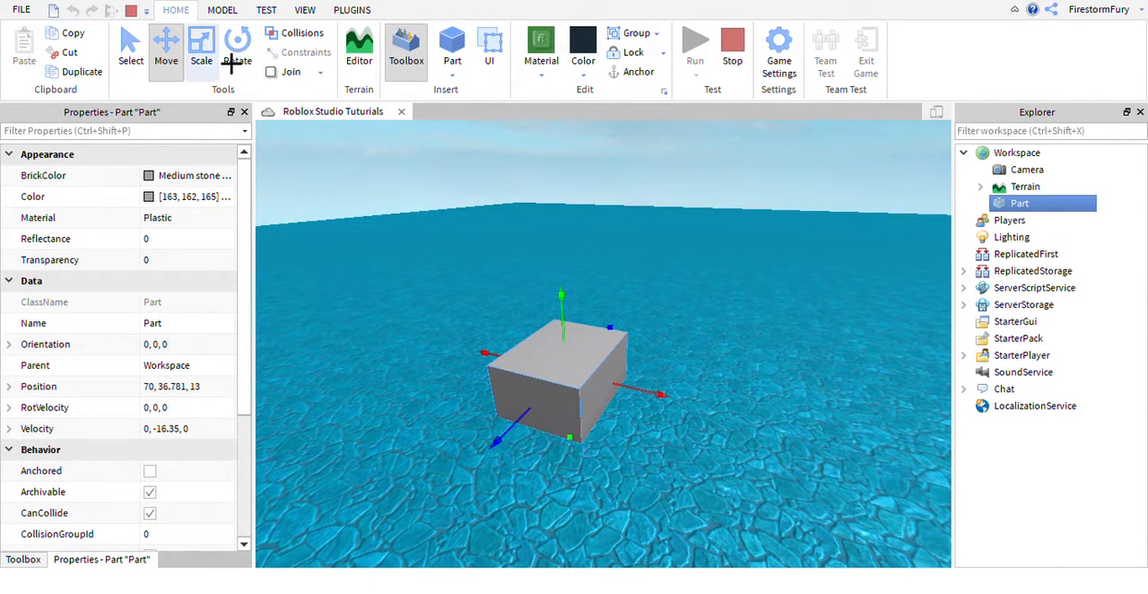
Anchor the gray block in mid-air, move it while anchored, and unanchor it before stopping the simulation.
right_click_drag(651, 194, 698, 309)
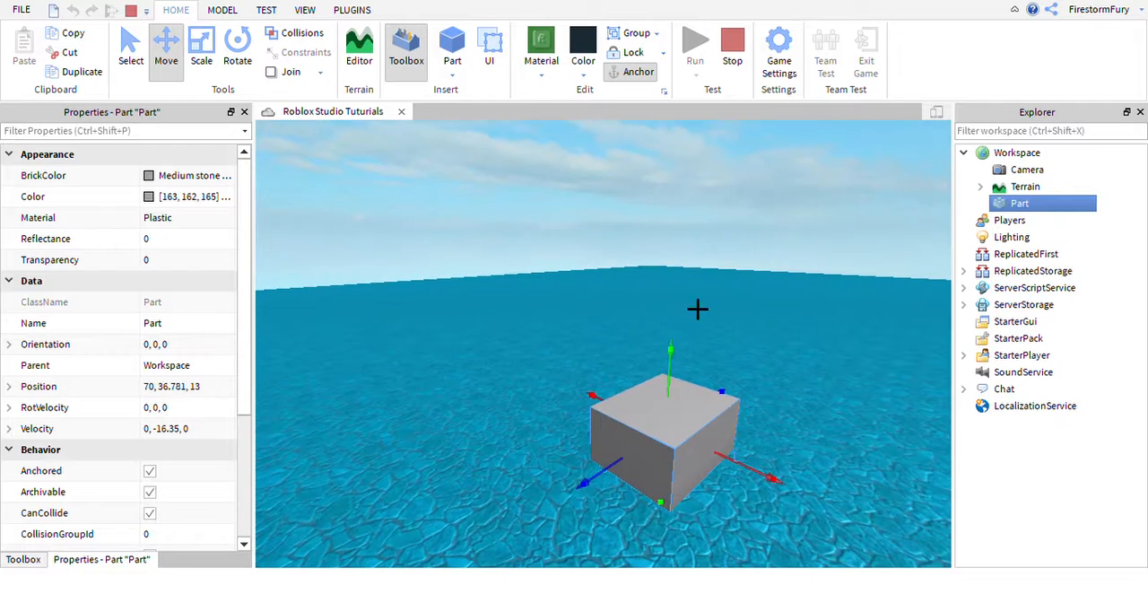
left_click_drag(693, 375, 694, 239)
right_click_drag(695, 315, 757, 180)
left_click(637, 72)
left_click(733, 47)
key("f")
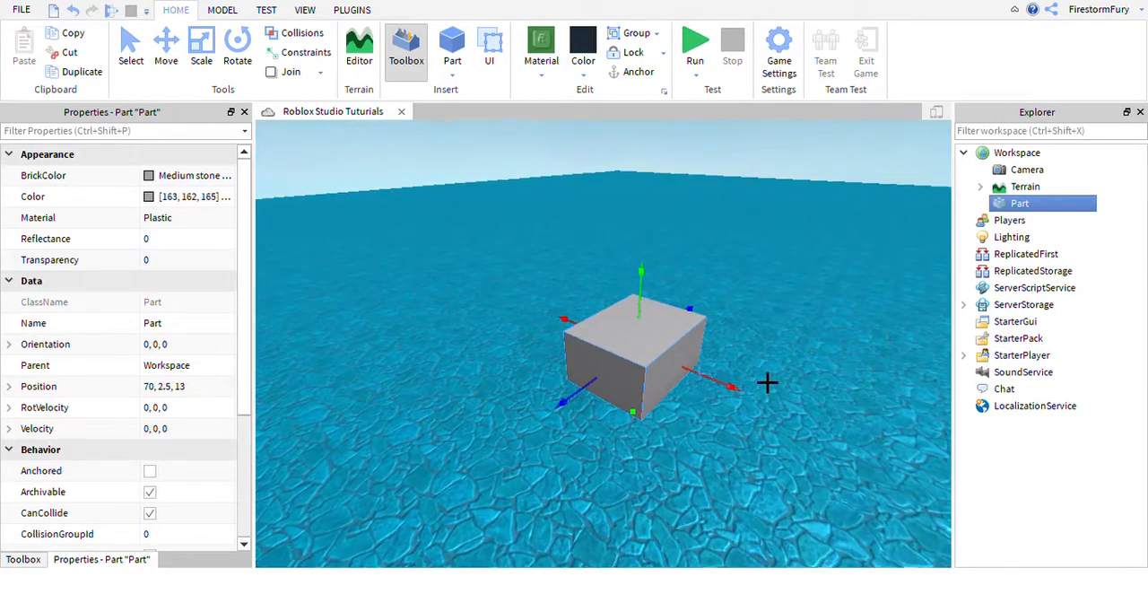
Reselect the gray block and move it along its blue axis to position 70, 2.5, 6.
right_click_drag(768, 383, 728, 272)
left_click(738, 287)
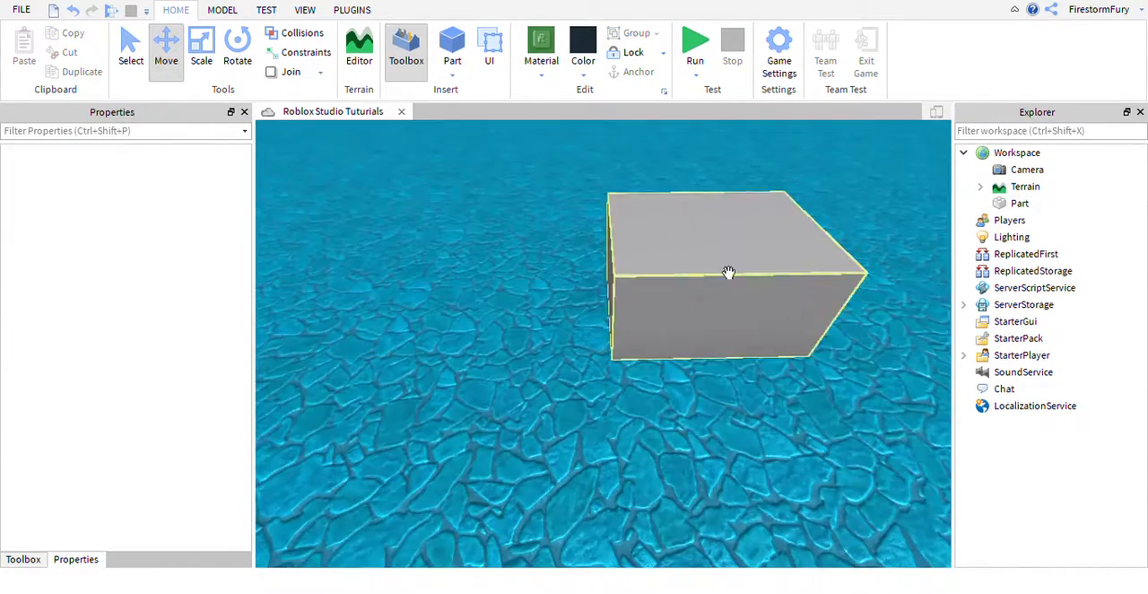
left_click(723, 290)
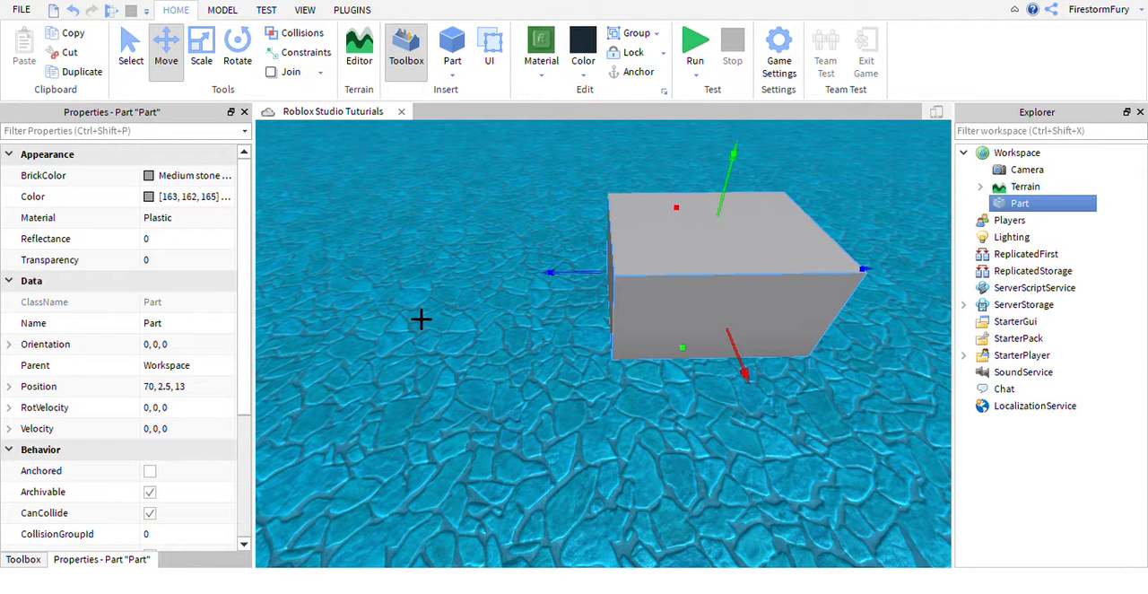
left_click(239, 15)
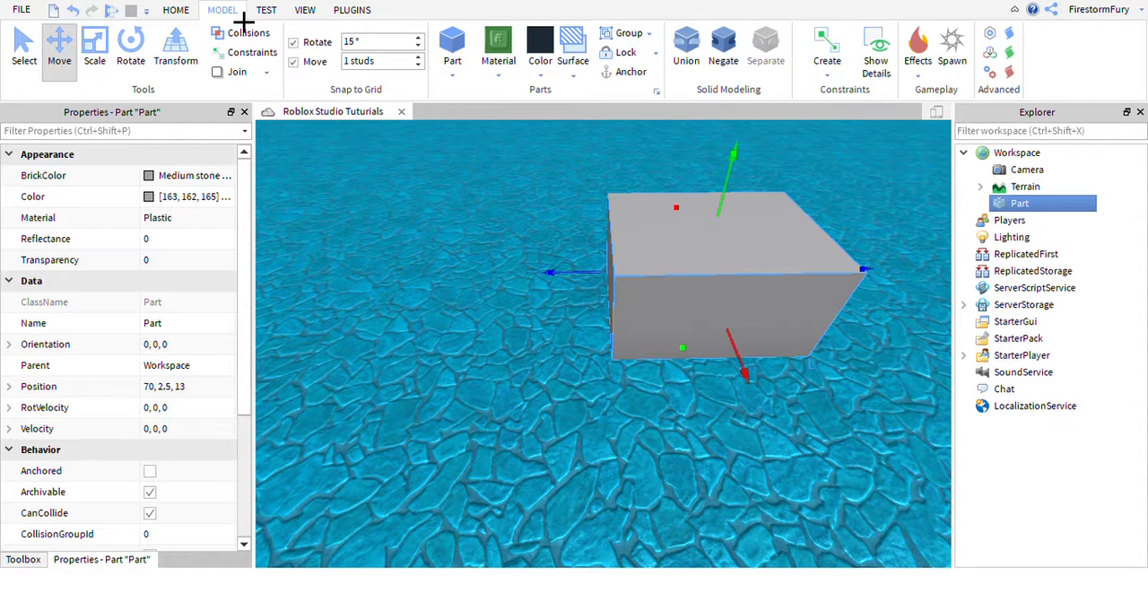
left_click(189, 14)
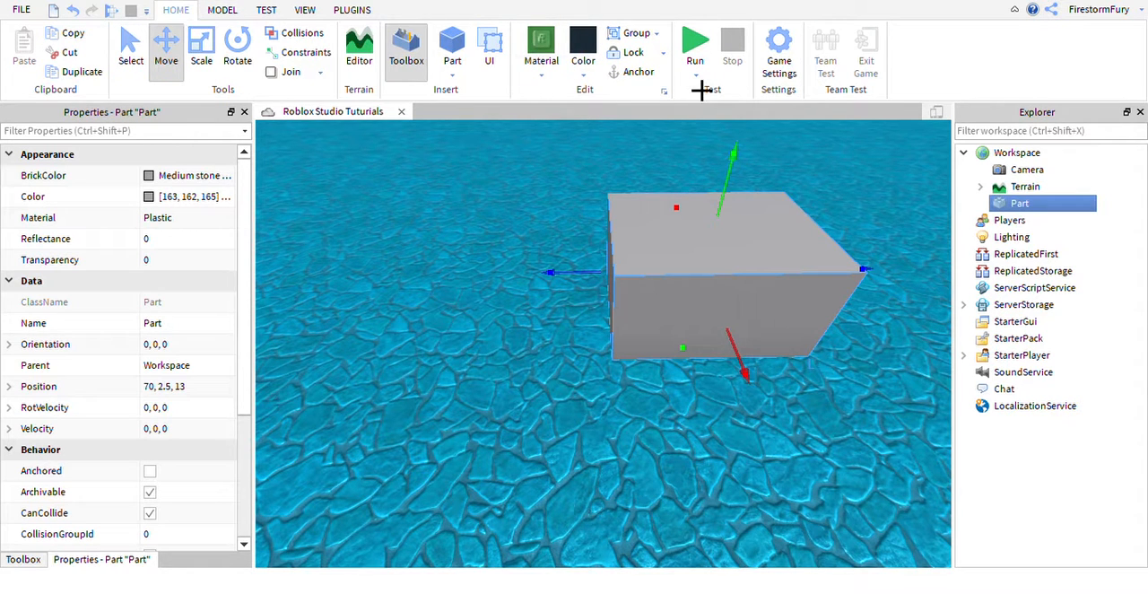
left_click(226, 13)
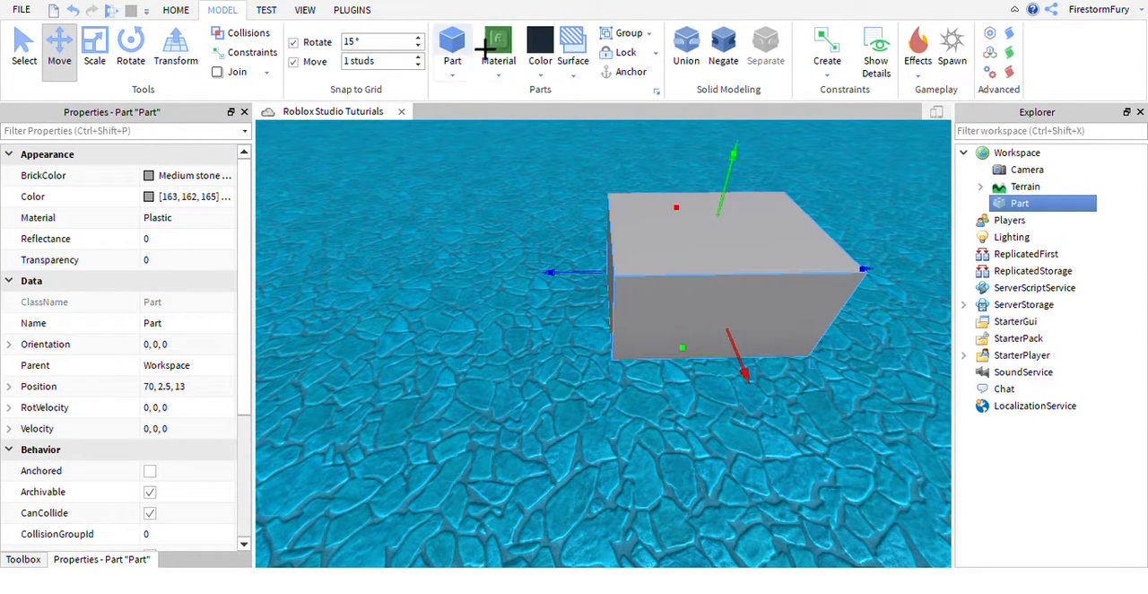
left_click(400, 378)
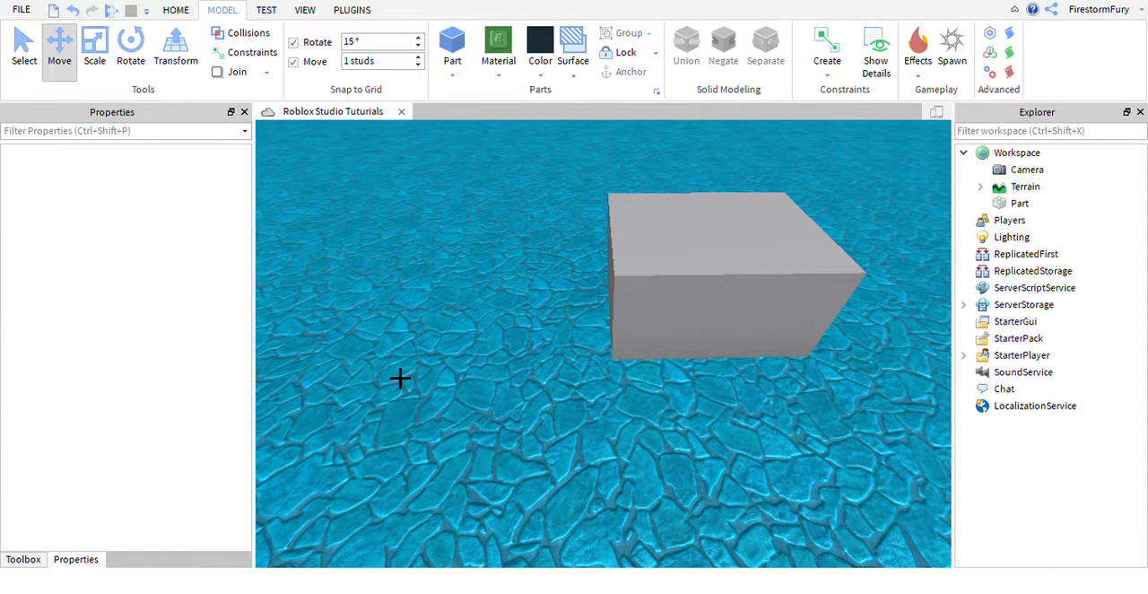
left_click(651, 315)
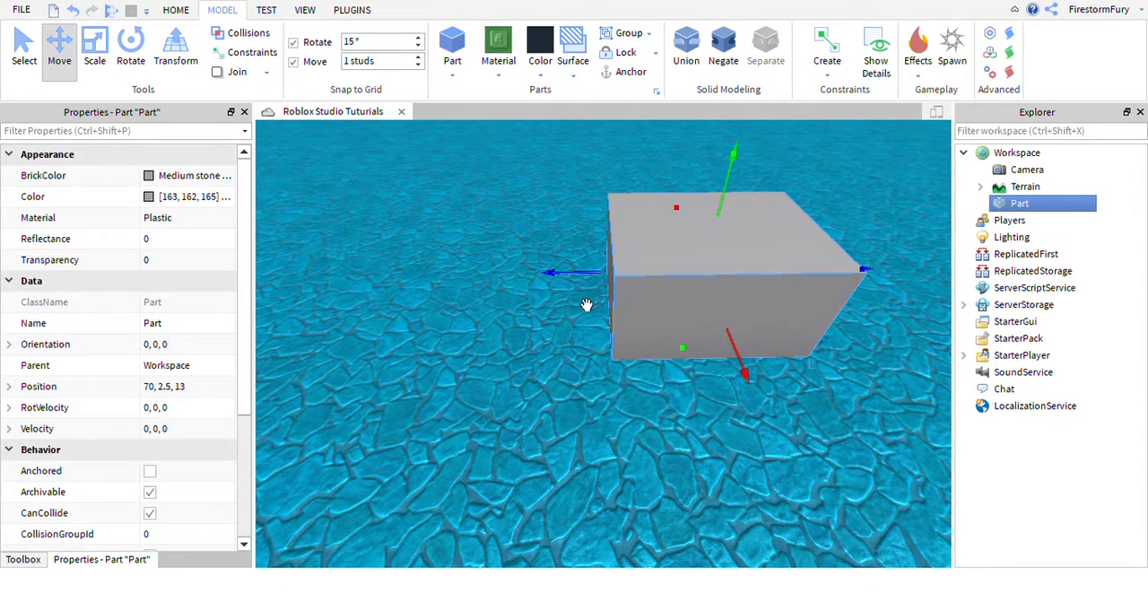
left_click_drag(595, 304, 440, 265)
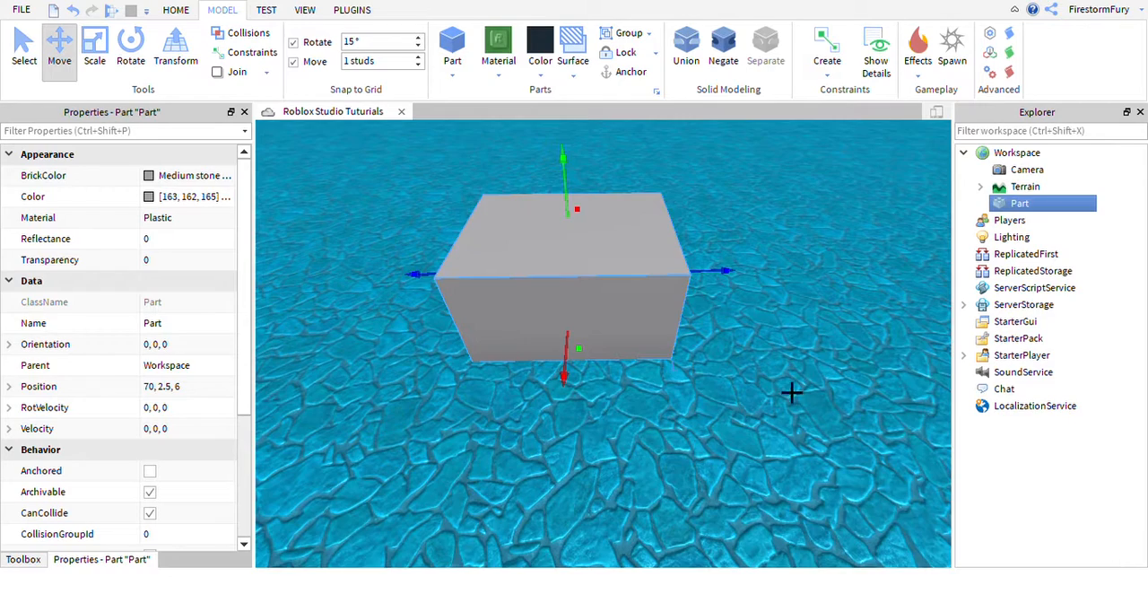
Add a Fire effect to the gray block and scale the block down to a small cube.
right_click_drag(792, 392, 804, 392)
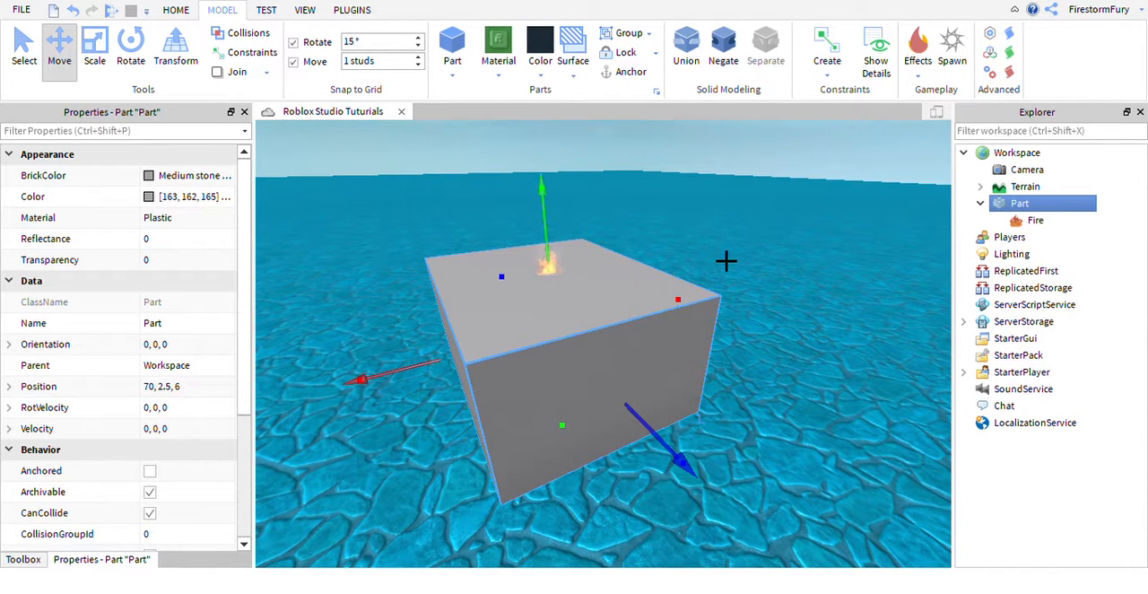
left_click(95, 51)
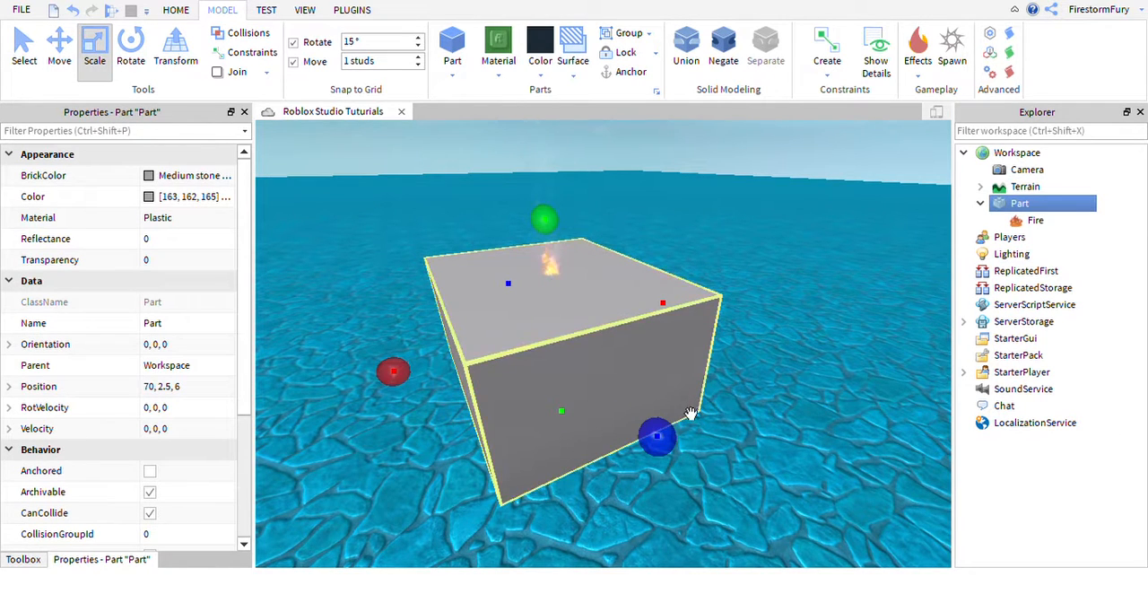
left_click_drag(666, 434, 554, 340)
left_click_drag(619, 282, 519, 330)
left_click_drag(428, 213, 510, 340)
right_click_drag(648, 356, 649, 355)
Delete the Fire effect from the cube and add a Smoke effect to it instead.
left_click_drag(1036, 221, 1034, 231)
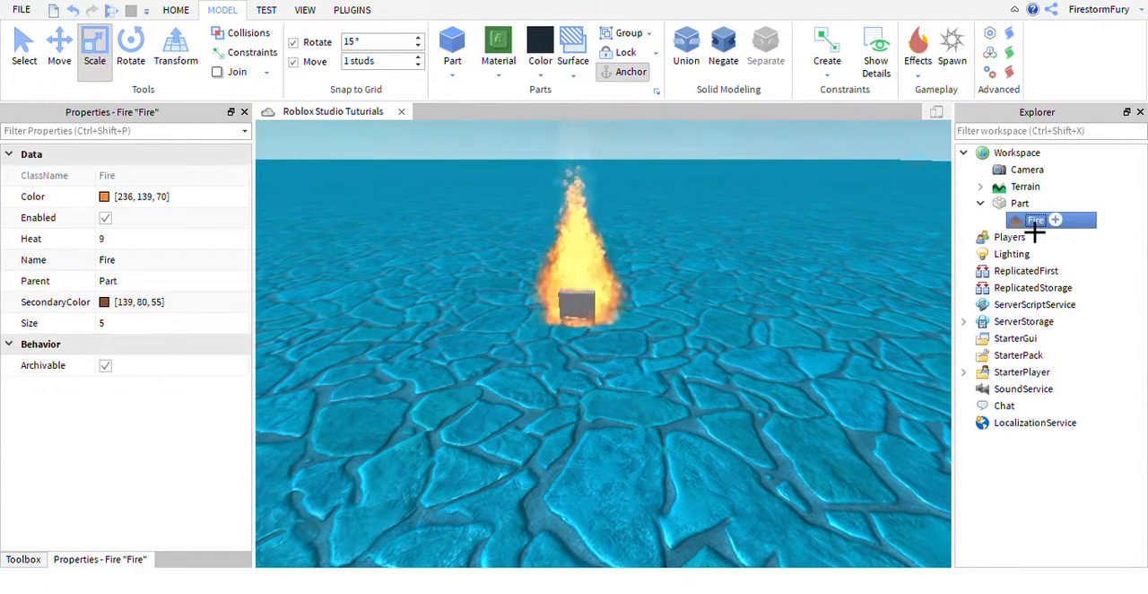
key("Delete")
left_click(1014, 207)
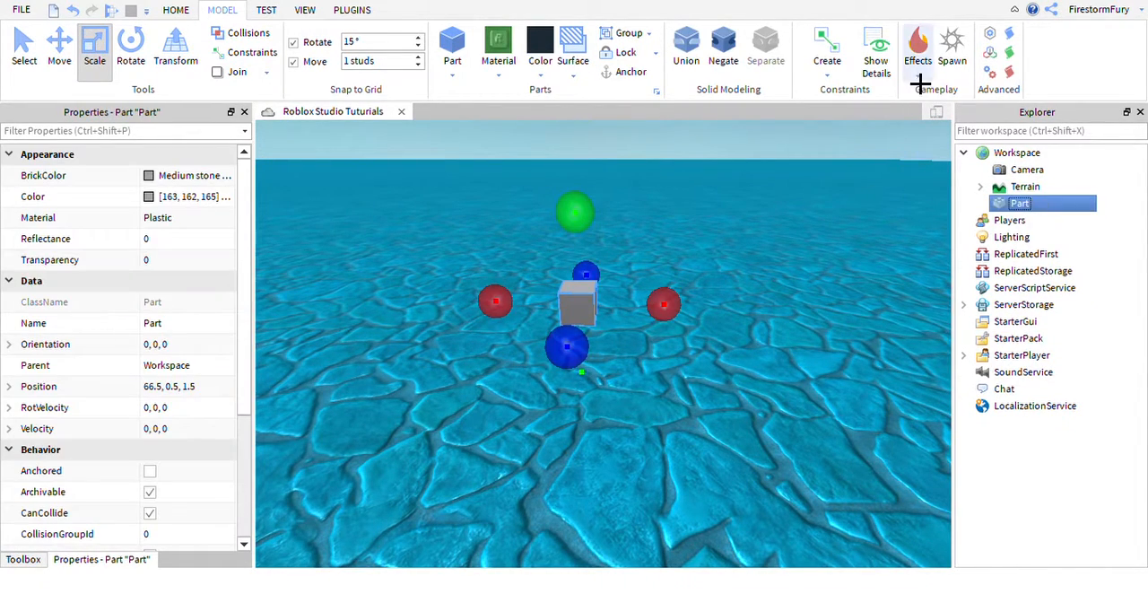
left_click(957, 162)
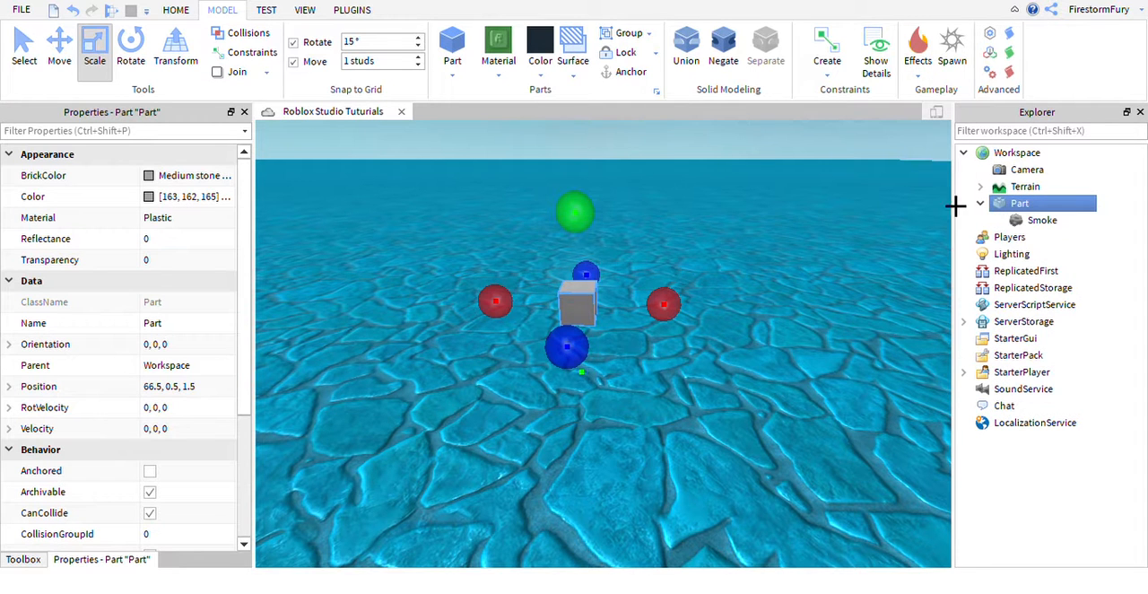
Delete the Smoke effect, add another effect to the cube and delete that one as well.
left_click(1040, 221)
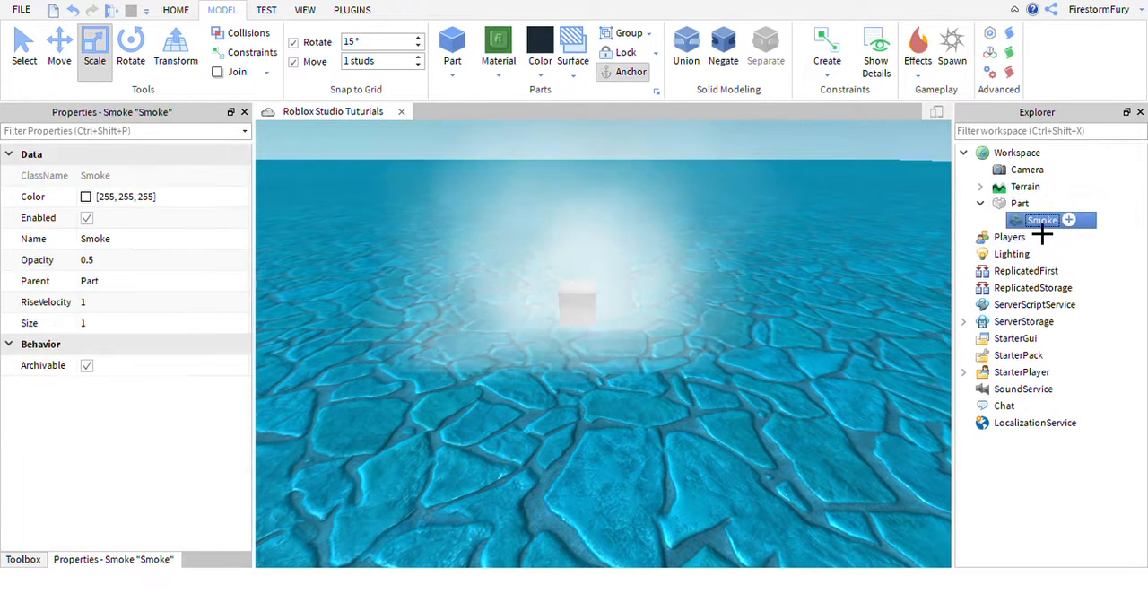
key("Delete")
left_click(1019, 206)
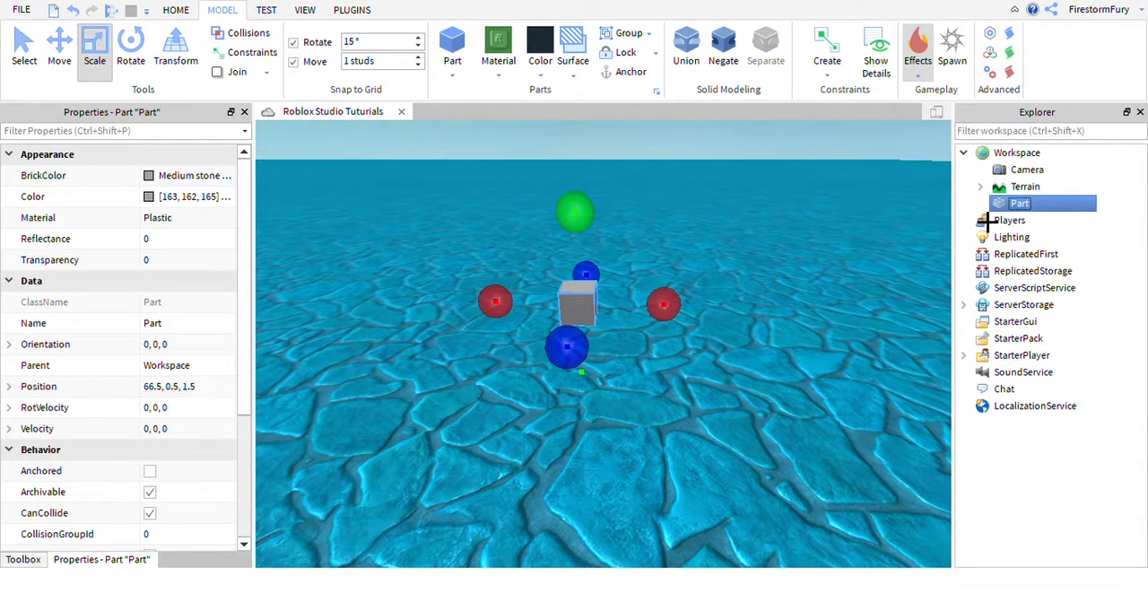
left_click(1031, 225)
key("Delete")
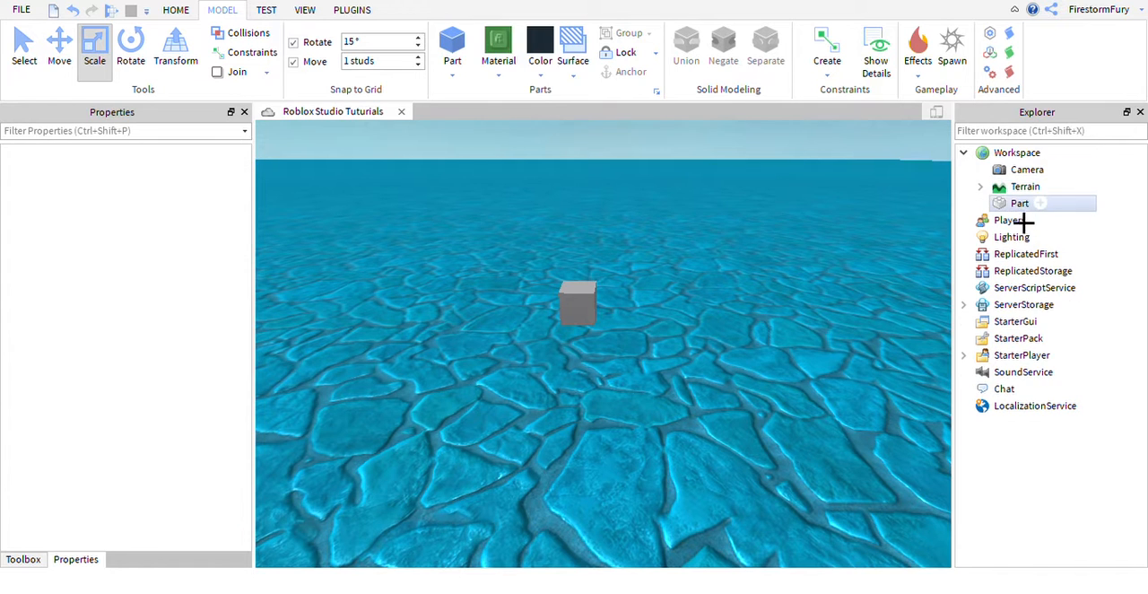
Add a ParticleEmitter to the cube and set its Texture to the uploaded Images/Epicduck asset.
left_click(1021, 206)
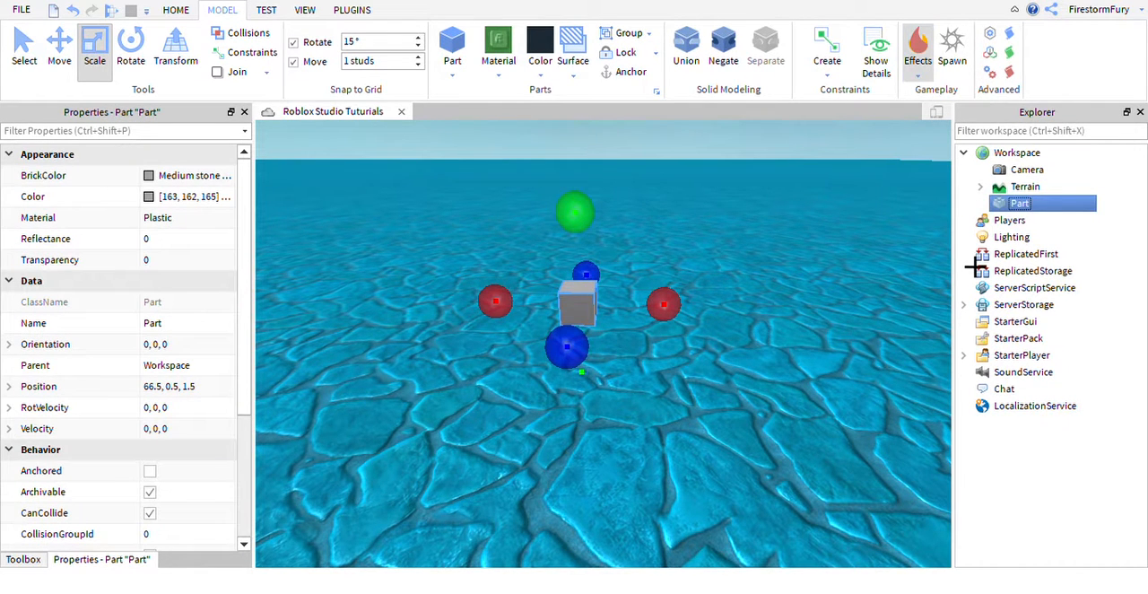
left_click(992, 222)
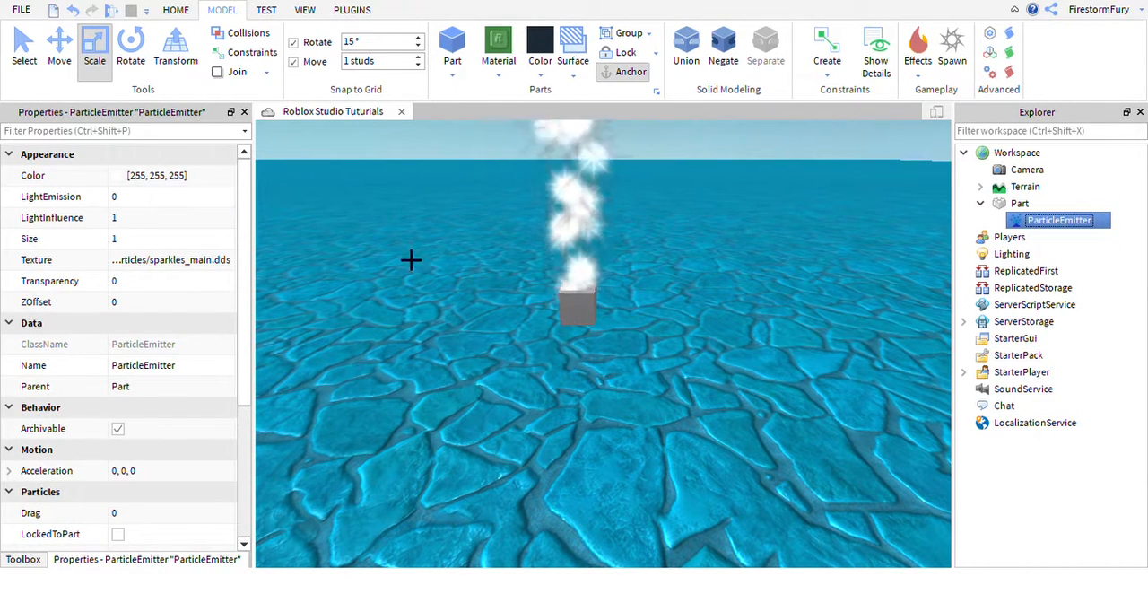
left_click(170, 261)
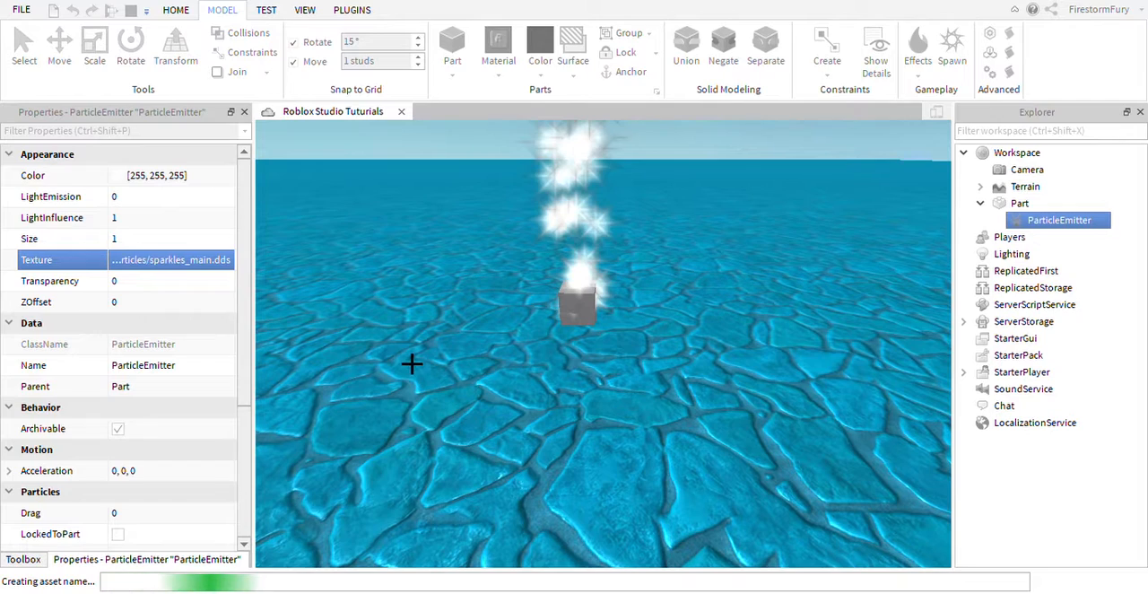
right_click_drag(526, 369, 525, 369)
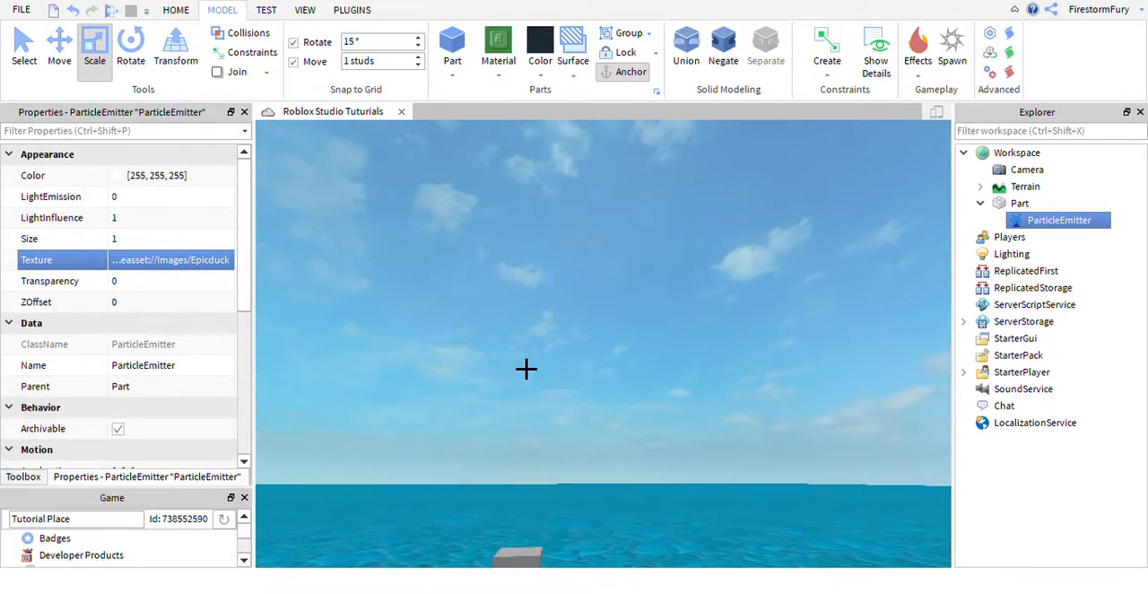
right_click_drag(610, 387, 610, 395)
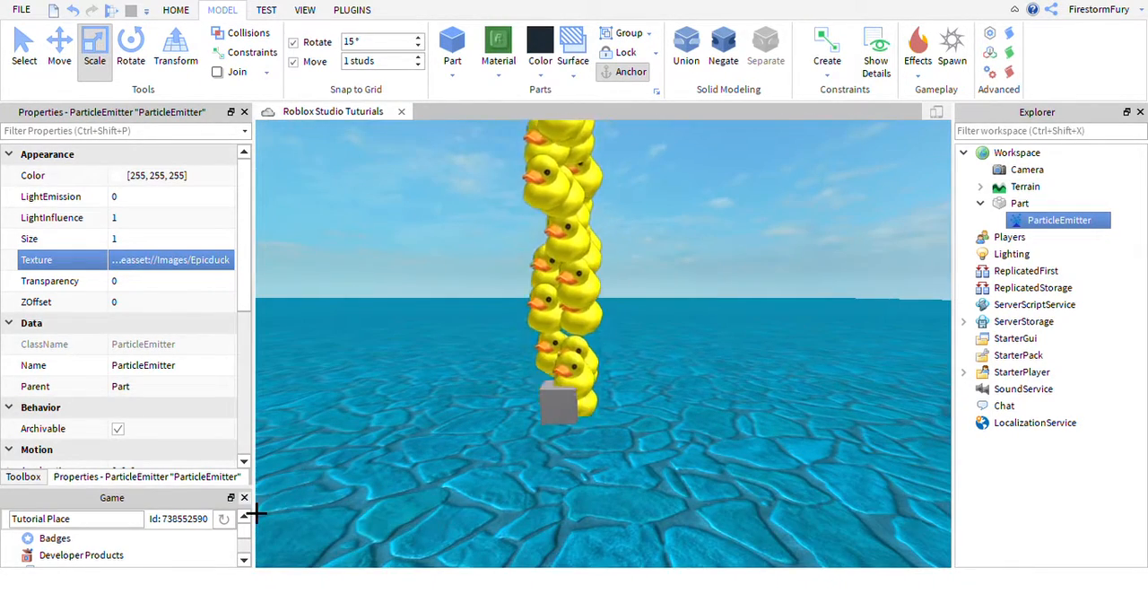
left_click(244, 497)
Compare the properties of the cube and its ParticleEmitter, and delete the ParticleEmitter.
left_click(559, 405)
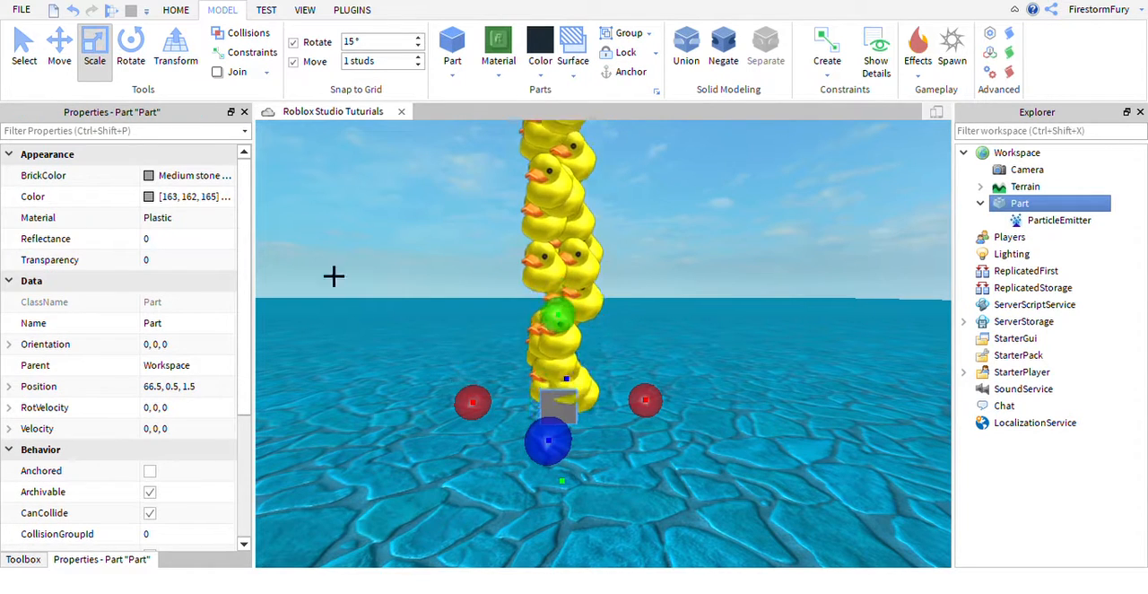
left_click(1045, 220)
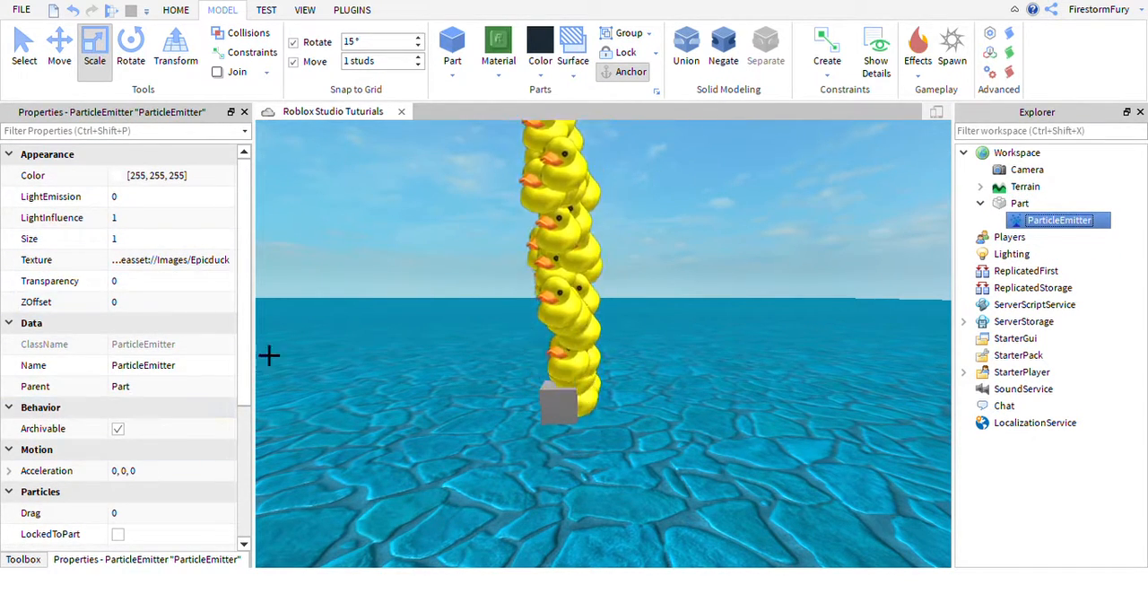
right_click_drag(751, 392, 750, 393)
left_click_drag(1010, 237, 996, 287)
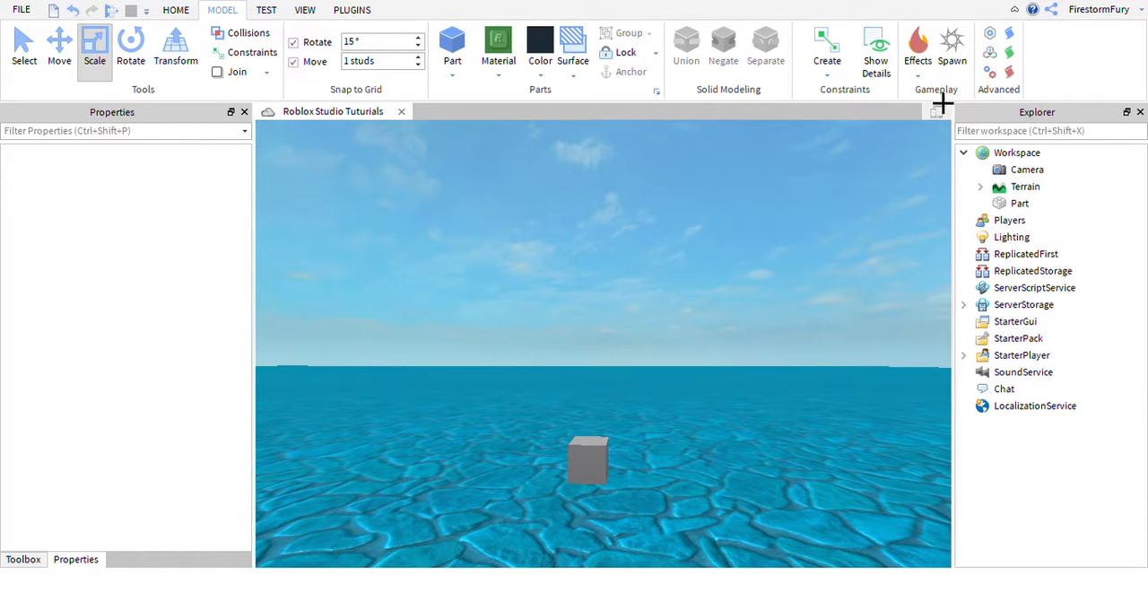
Insert a SpawnLocation on the terrain near the cube, view it and delete it again.
right_click_drag(750, 247, 744, 257)
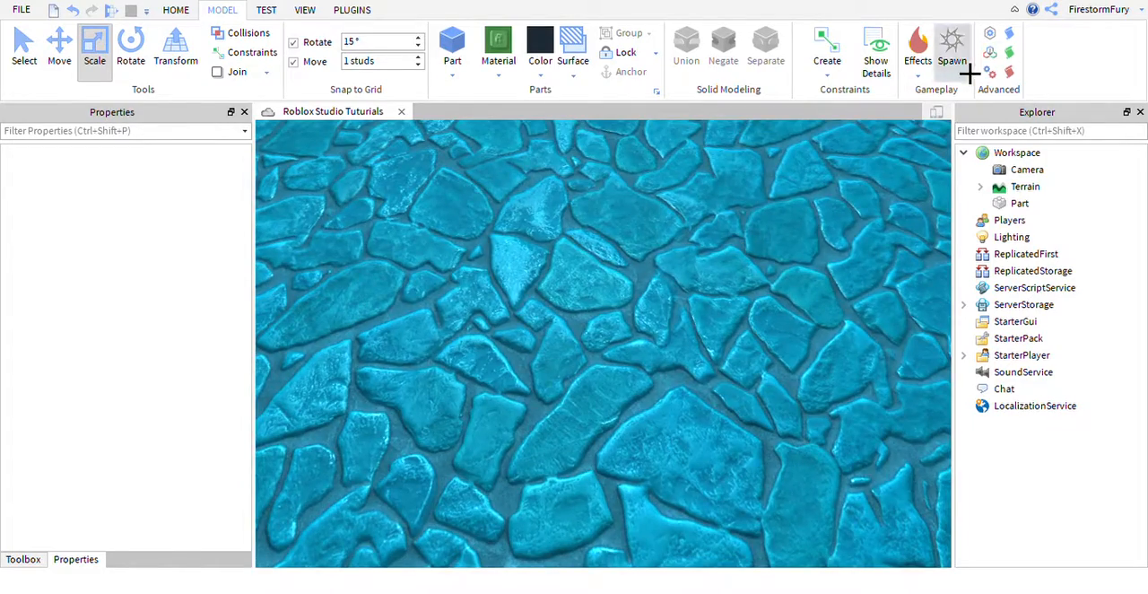
left_click(964, 68)
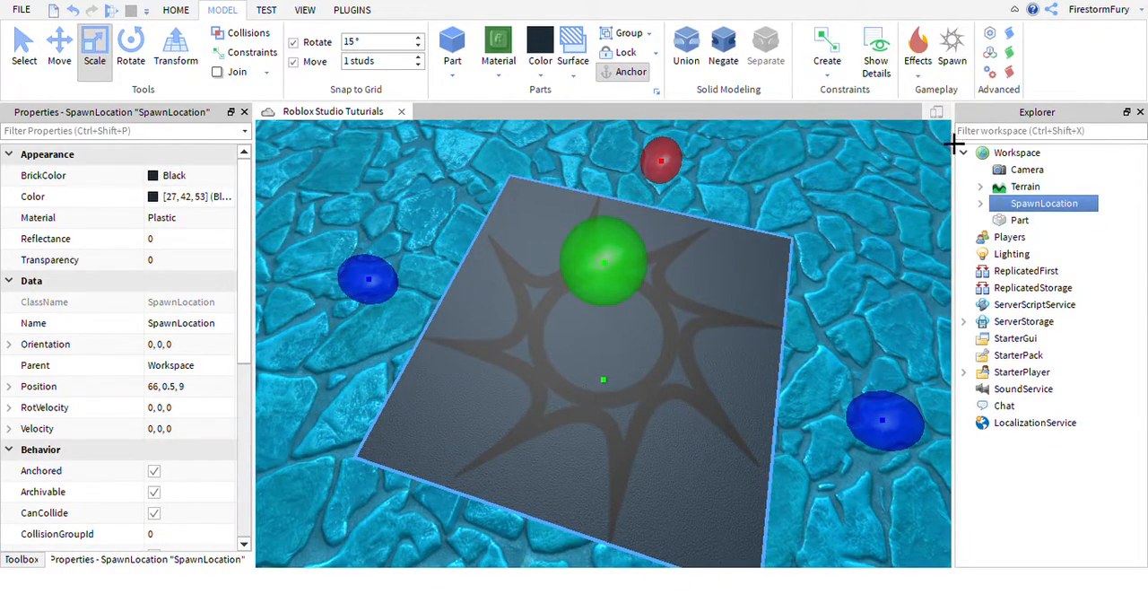
right_click_drag(843, 225, 846, 225)
key("Delete")
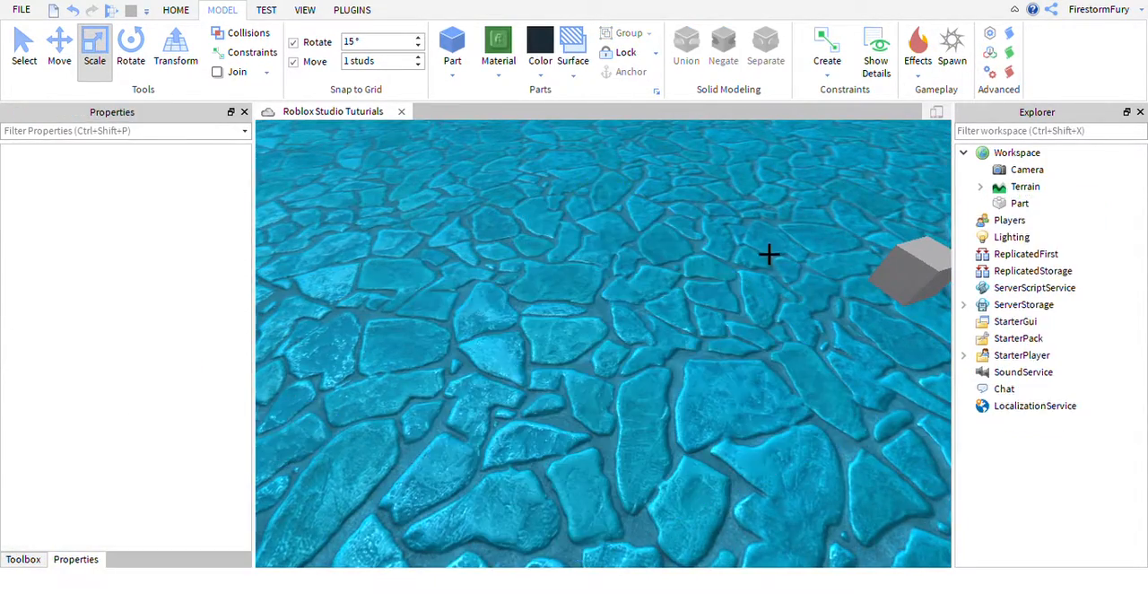
Play-test the place from the testing tools and stop the simulation.
right_click_drag(769, 253, 769, 255)
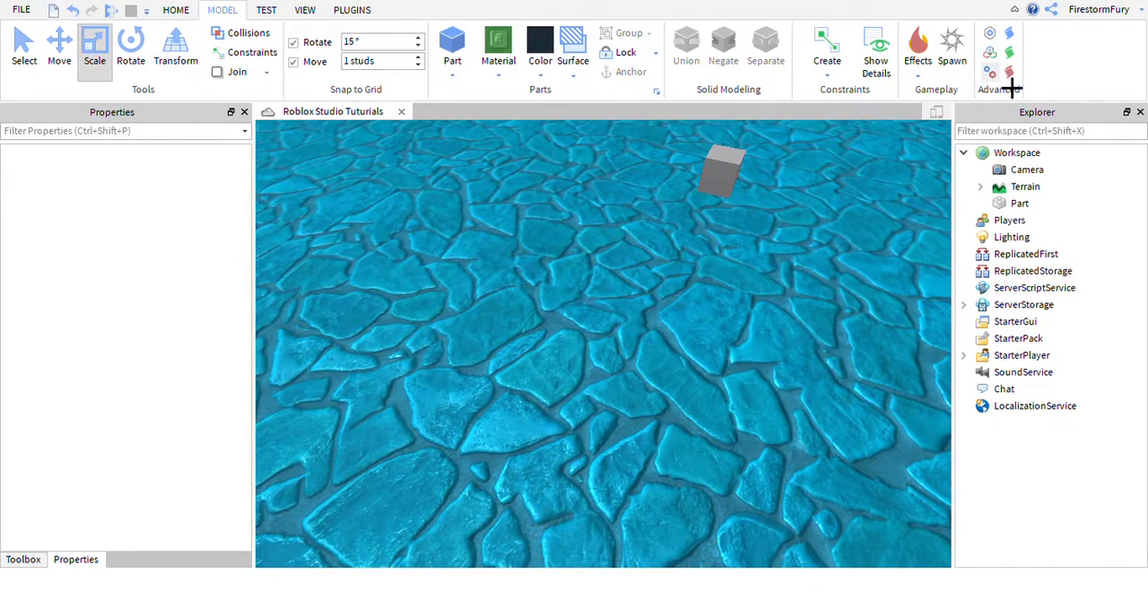
left_click(283, 14)
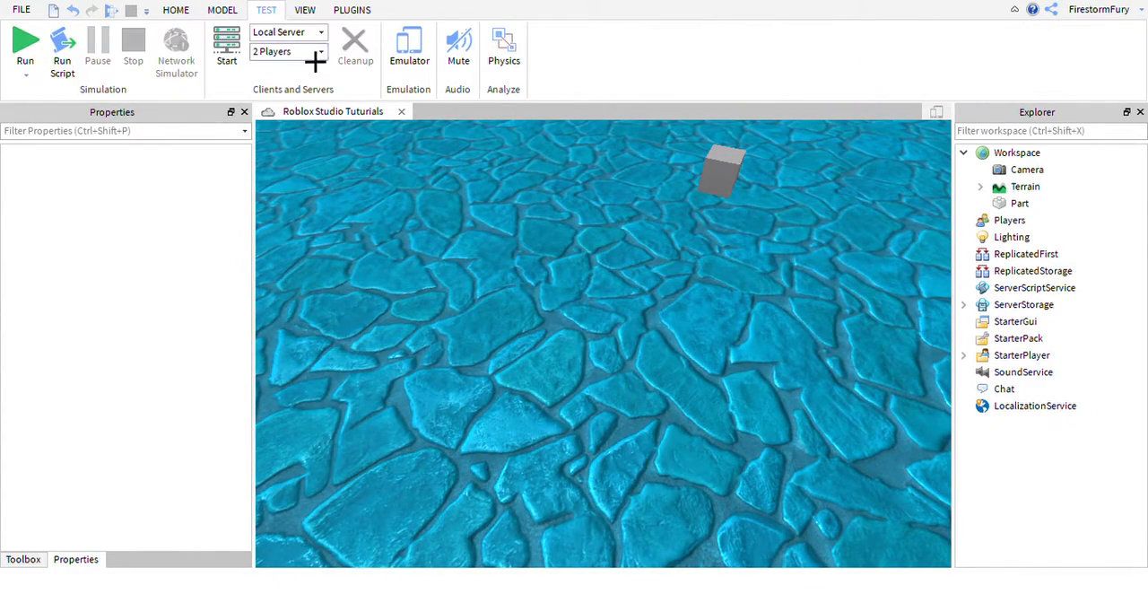
key("e")
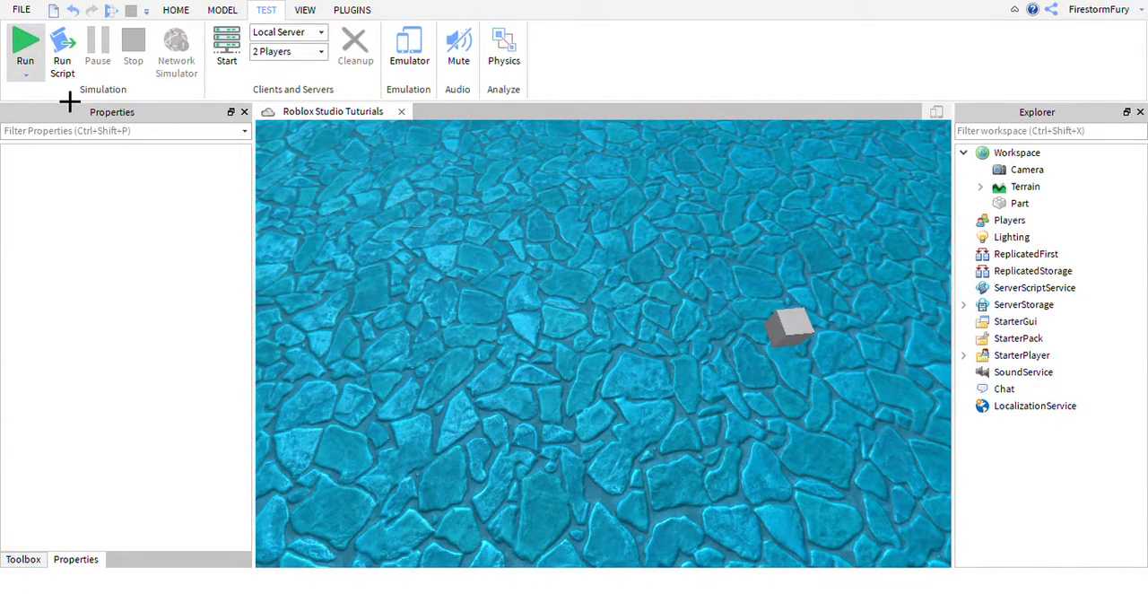
key("F5")
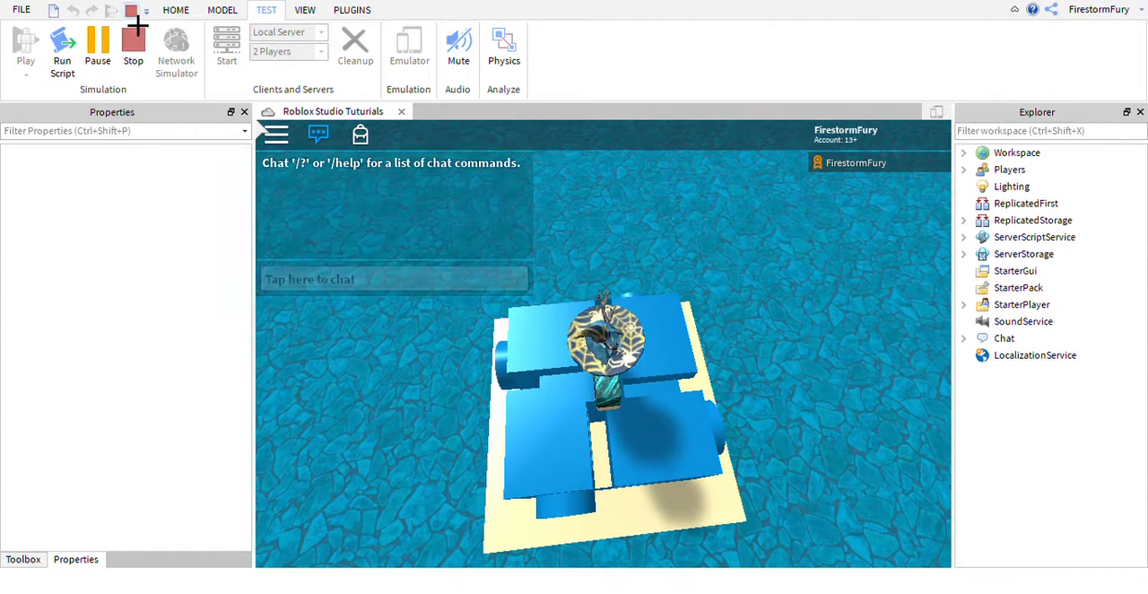
left_click(133, 40)
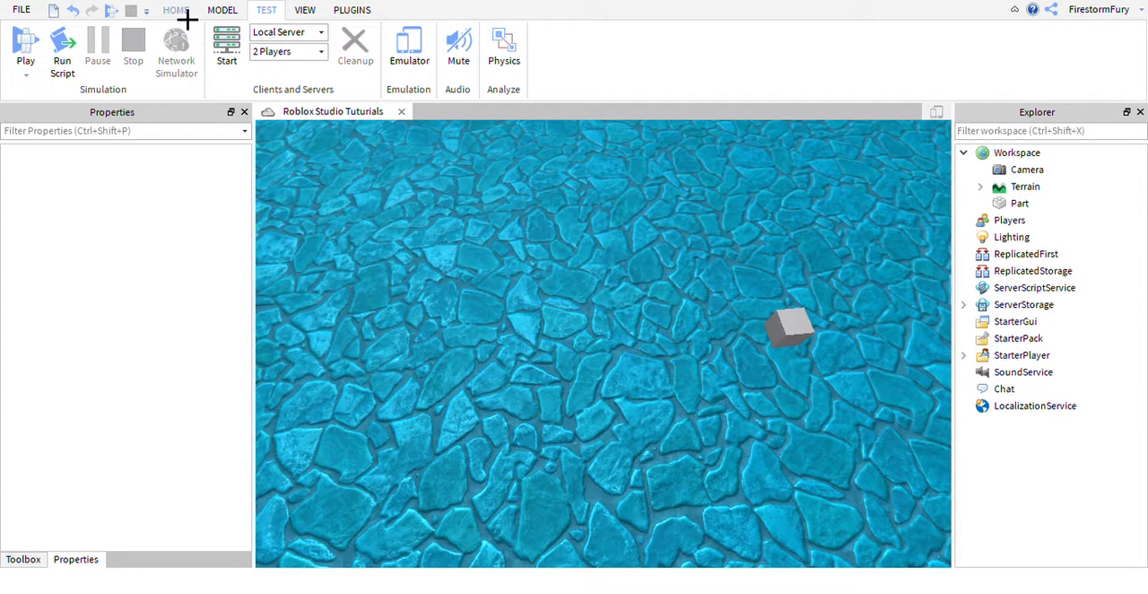
Preview the place in the device emulator as Samsung Galaxy S3, iPad Pro and HD 720, and close the emulator.
right_click_drag(422, 177, 460, 181)
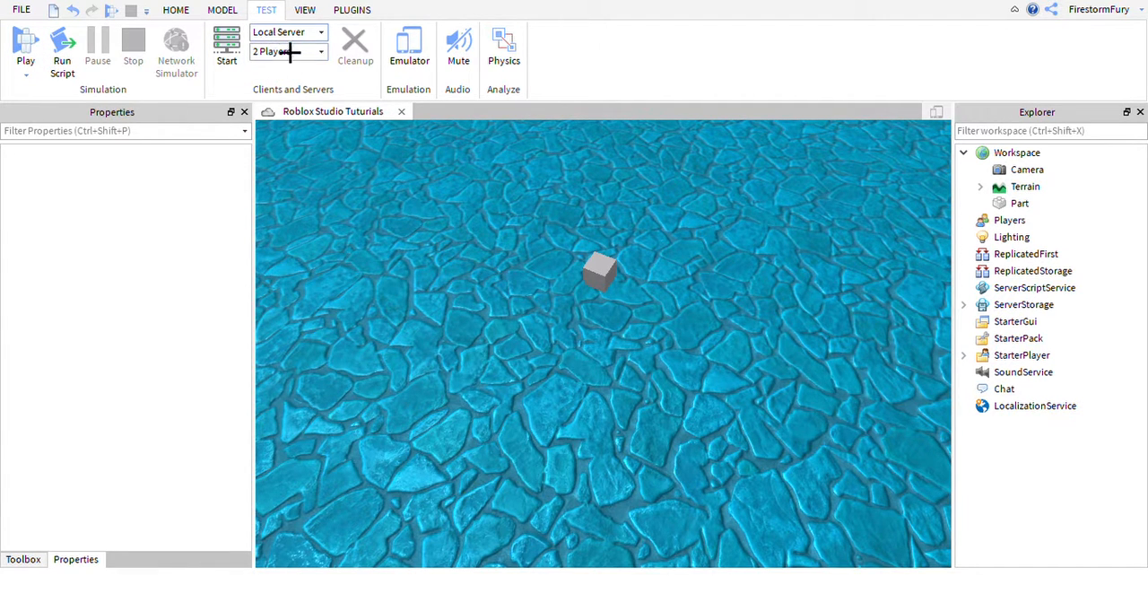
right_click_drag(655, 207, 708, 249)
scroll(708, 249, "up", 6)
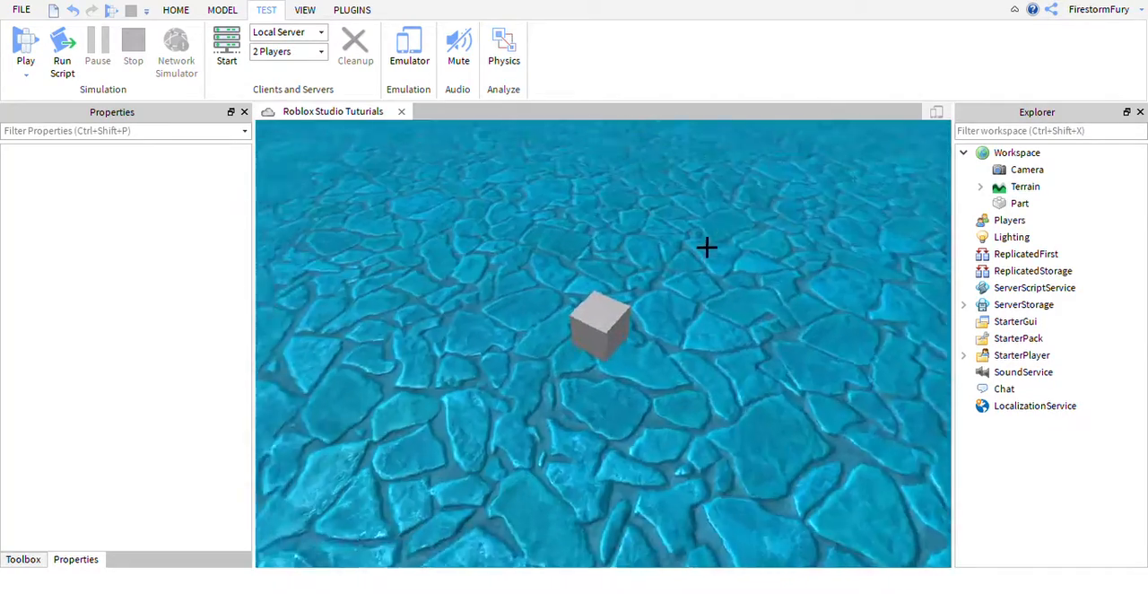
scroll(708, 249, "down", 3)
scroll(564, 275, "down", 5)
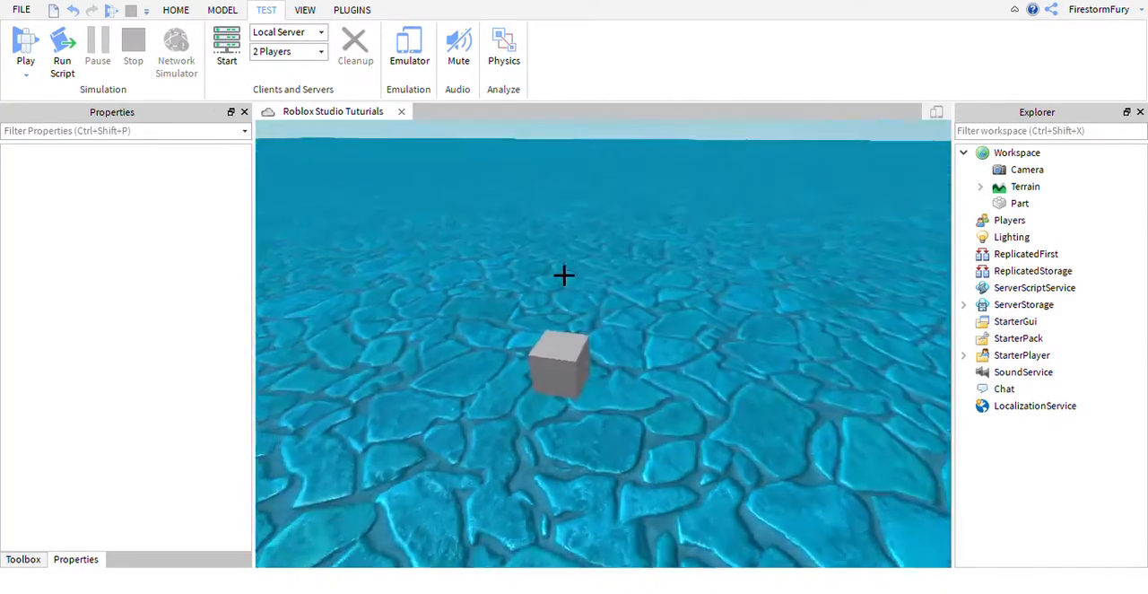
left_click(937, 112)
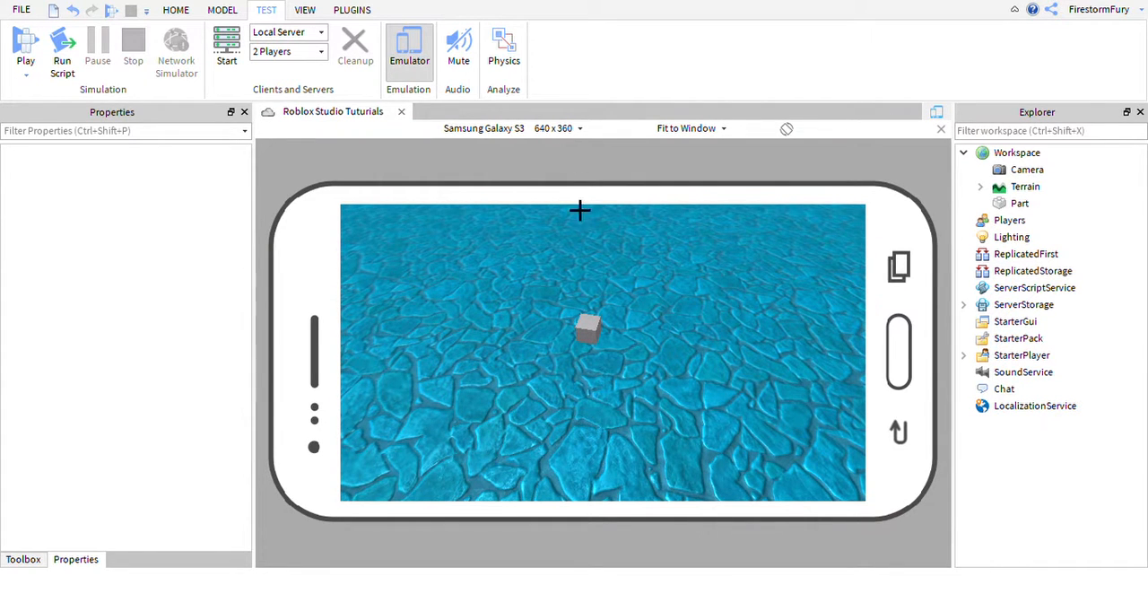
left_click(496, 441)
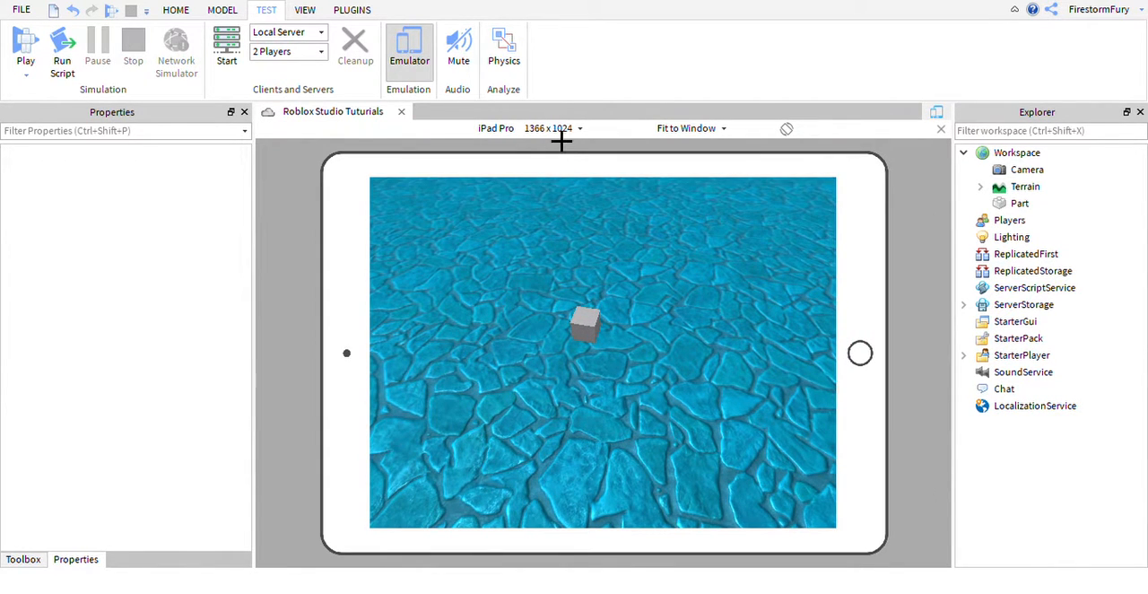
left_click(481, 556)
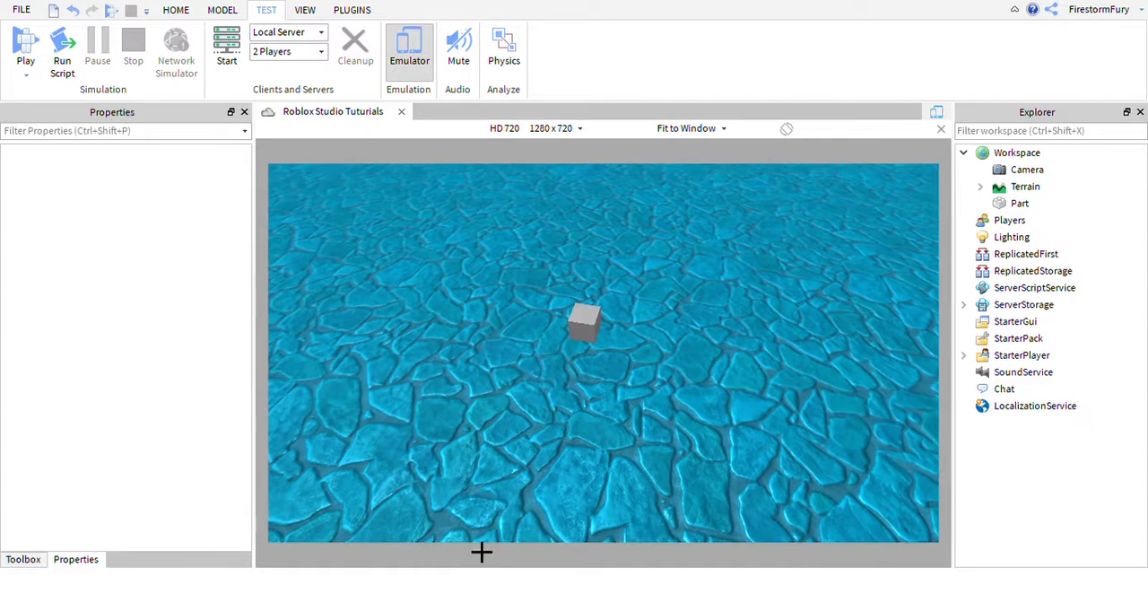
left_click(942, 129)
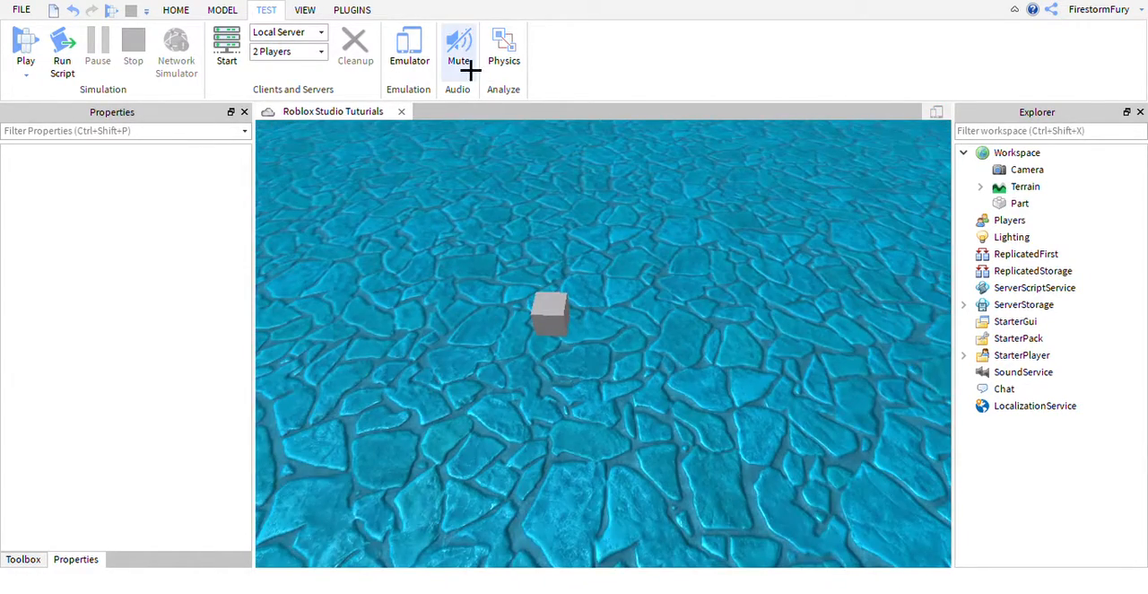
Try the audio Mute option, and show and hide the Physics Analyzer.
left_click(456, 46)
right_click_drag(595, 162, 595, 204)
left_click(524, 61)
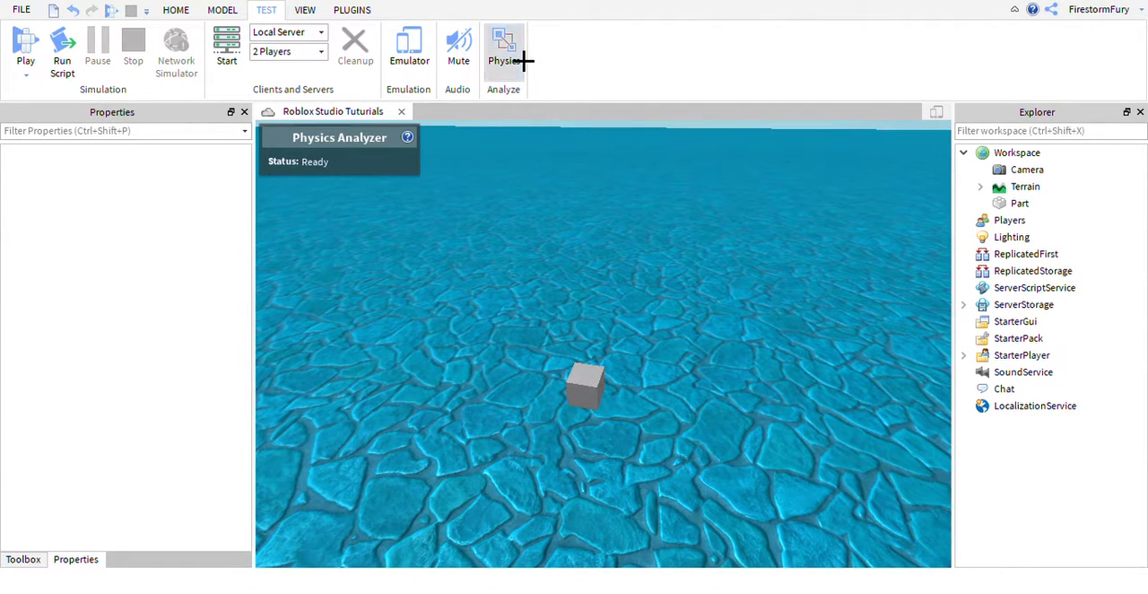
left_click(520, 58)
Show the Game Explorer, look through its asset categories and close it again.
left_click(306, 11)
scroll(618, 239, "up", 5)
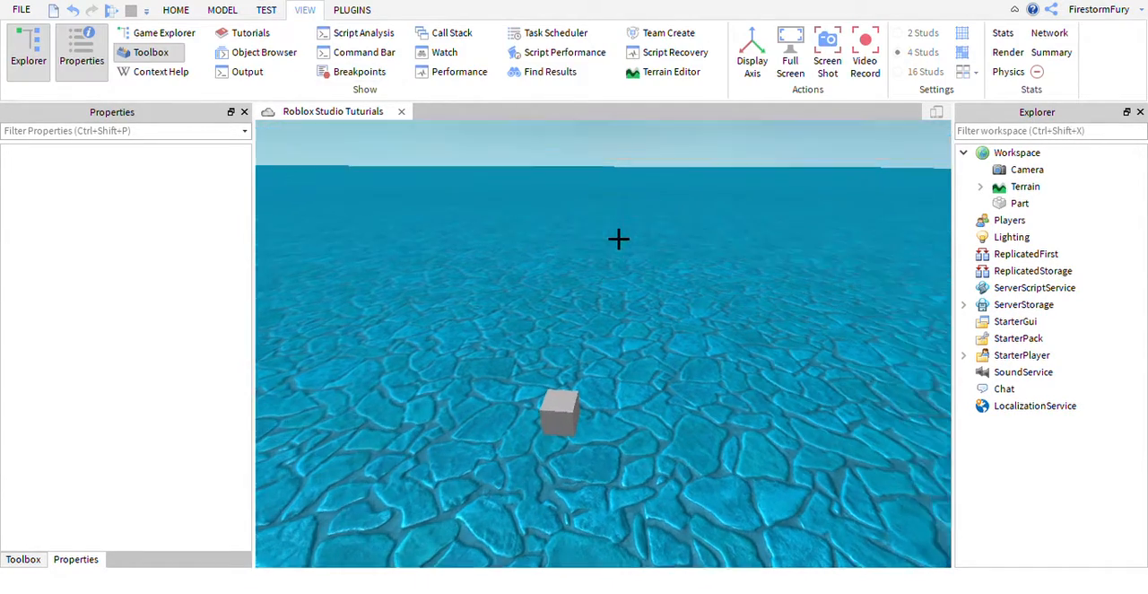
scroll(618, 239, "down", 4)
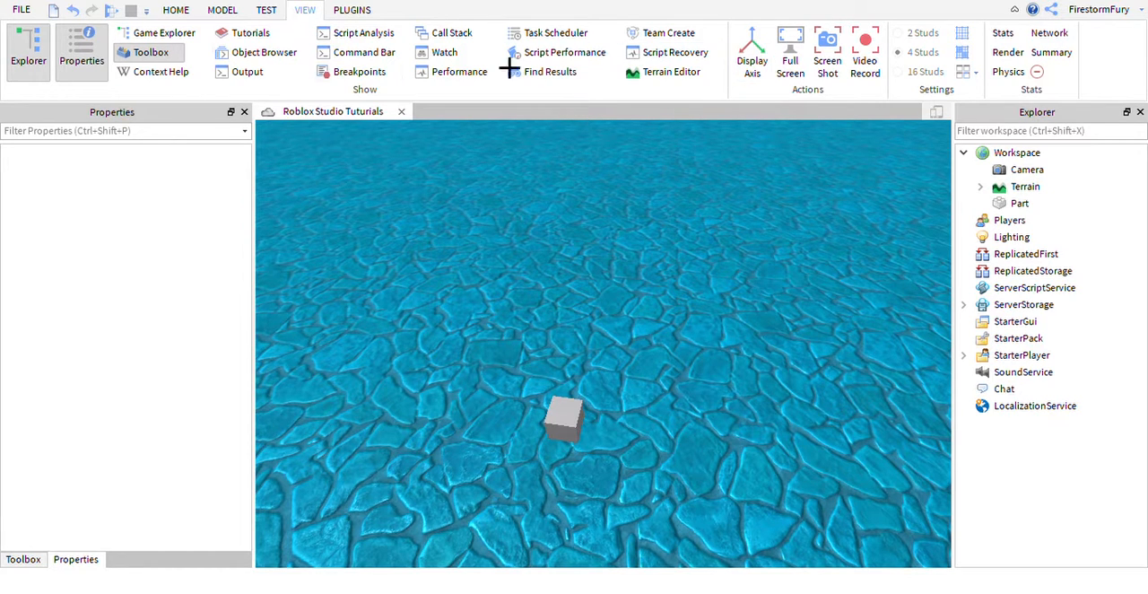
left_click(177, 10)
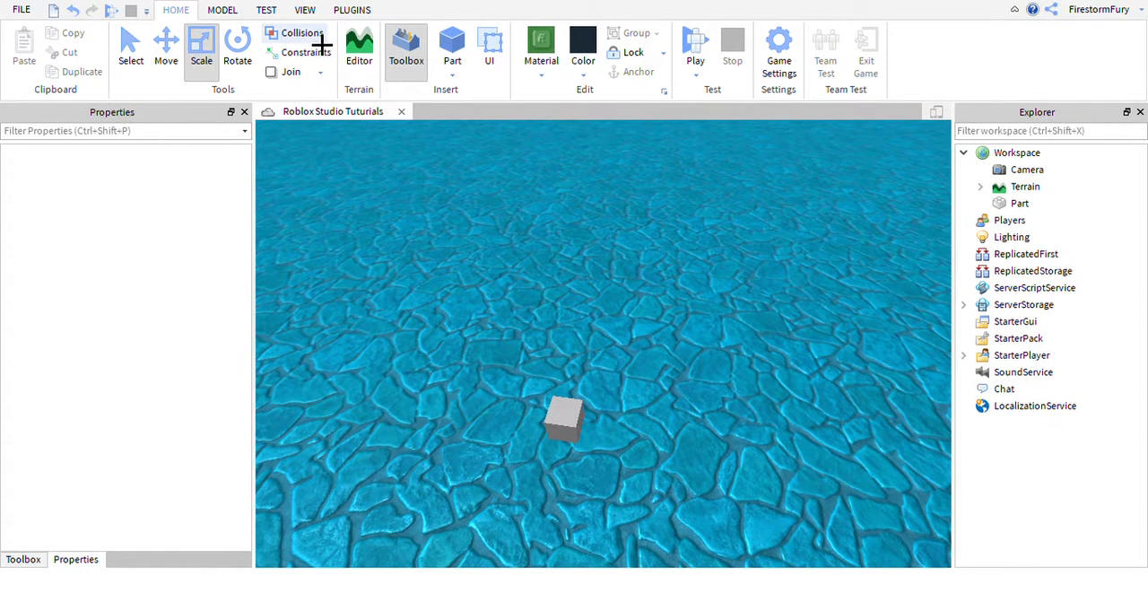
left_click(314, 11)
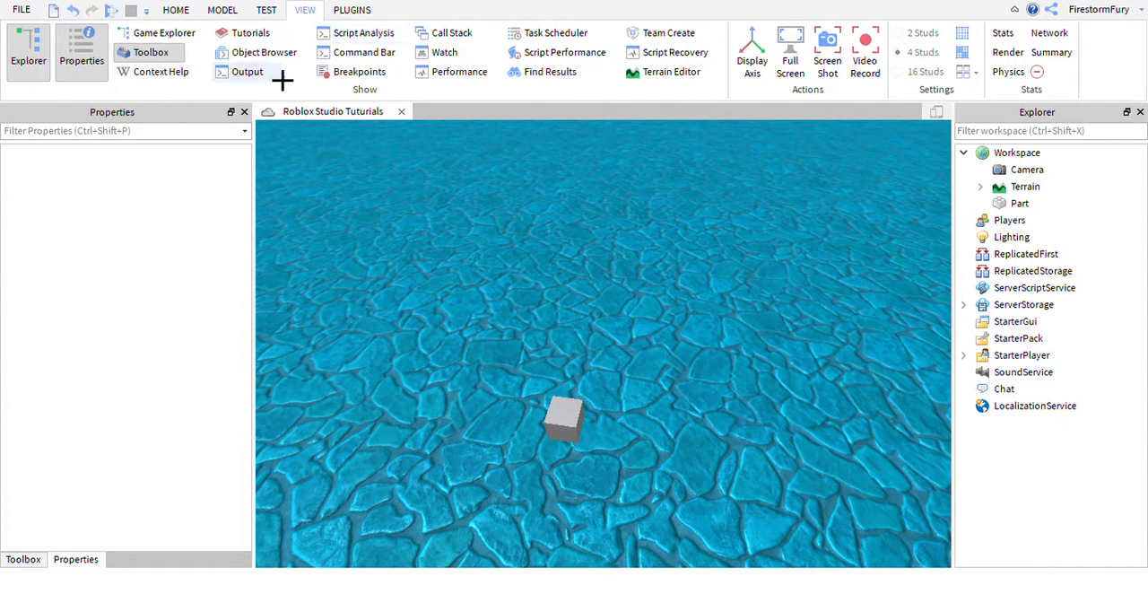
left_click(189, 43)
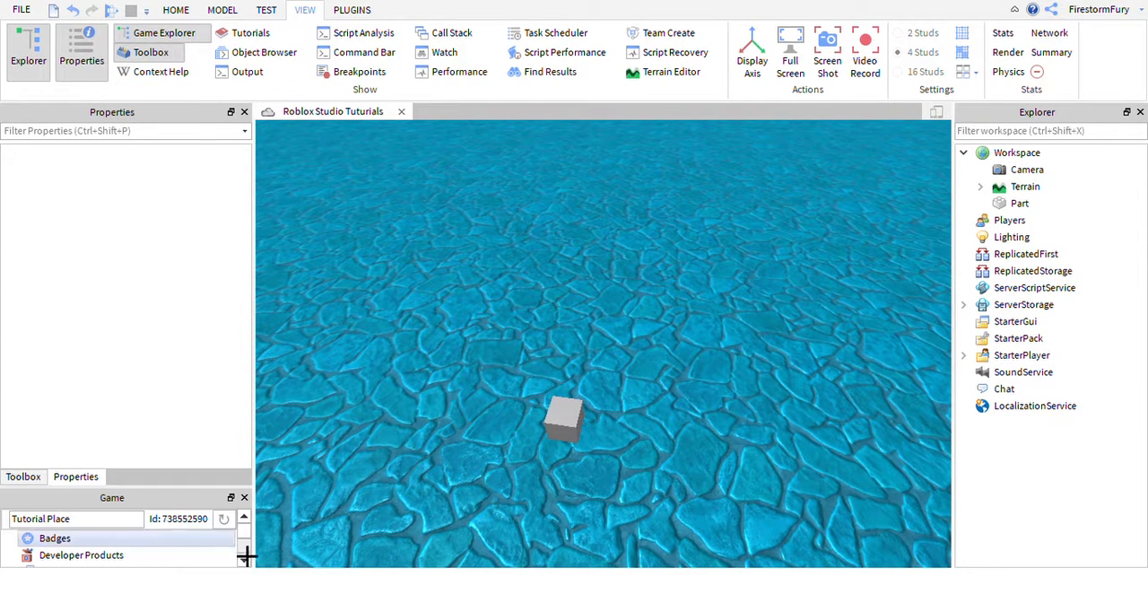
scroll(190, 543, "down", 2)
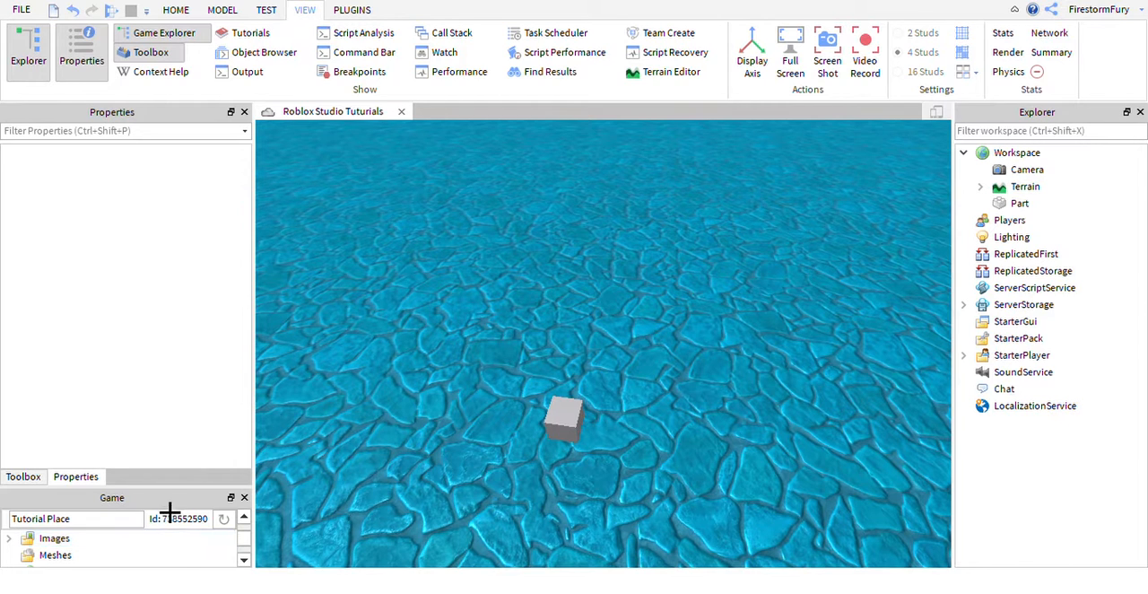
scroll(179, 549, "up", 2)
left_click(244, 497)
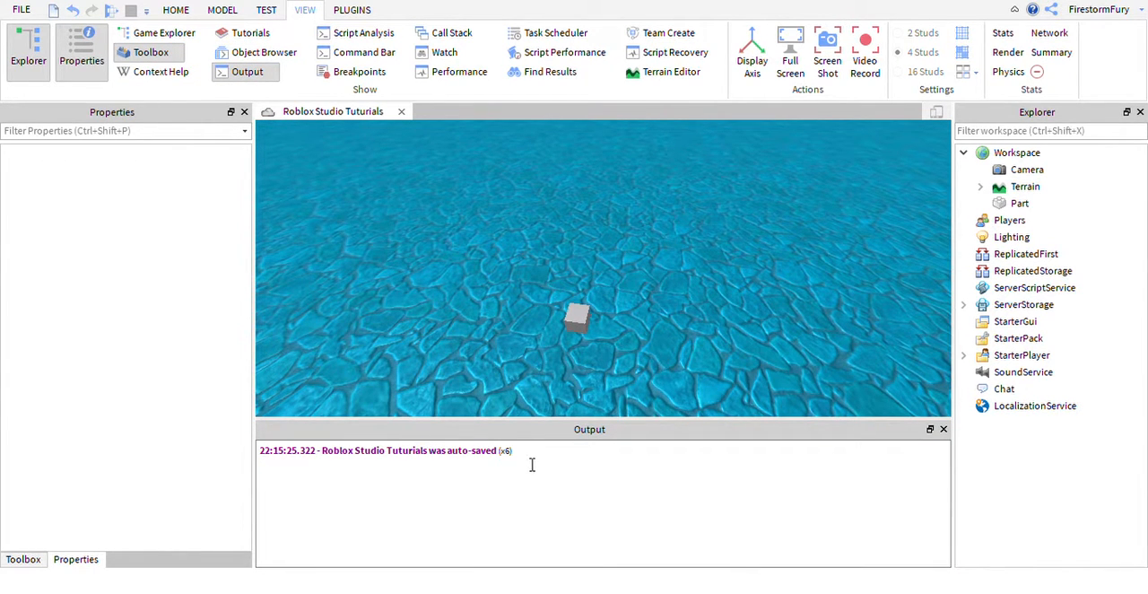
Close the Output window, and show and hide the Command Bar.
left_click(254, 75)
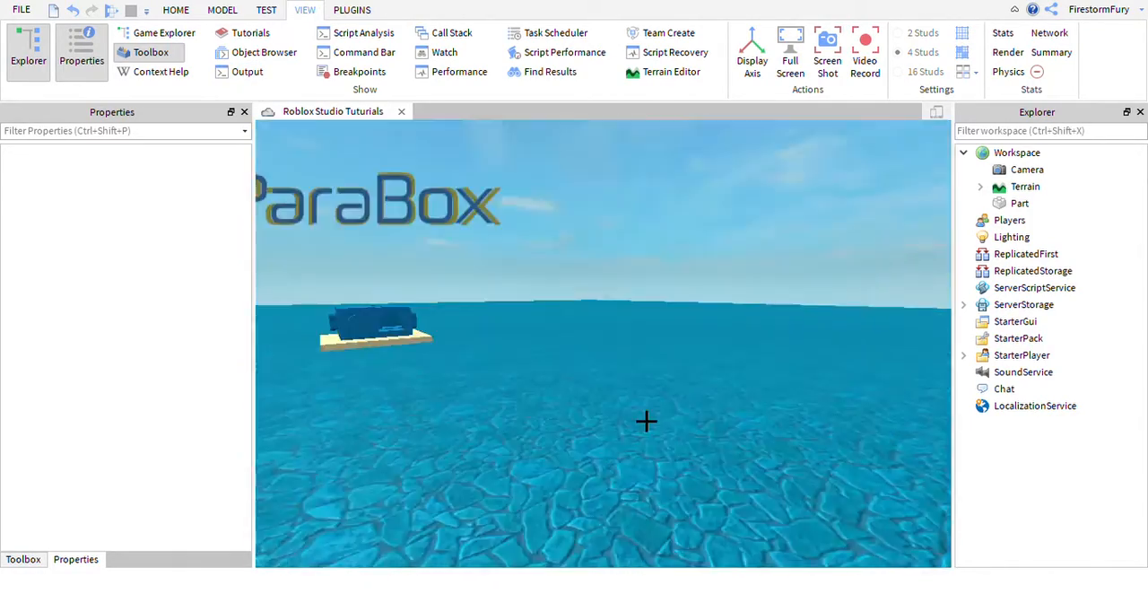
left_click(627, 413)
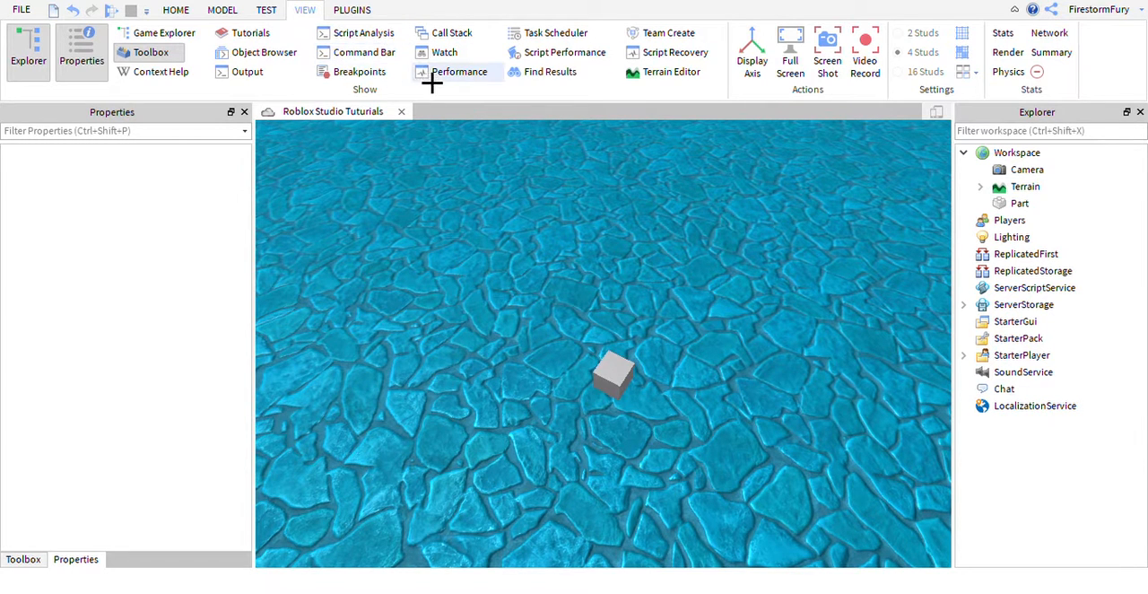
left_click(382, 54)
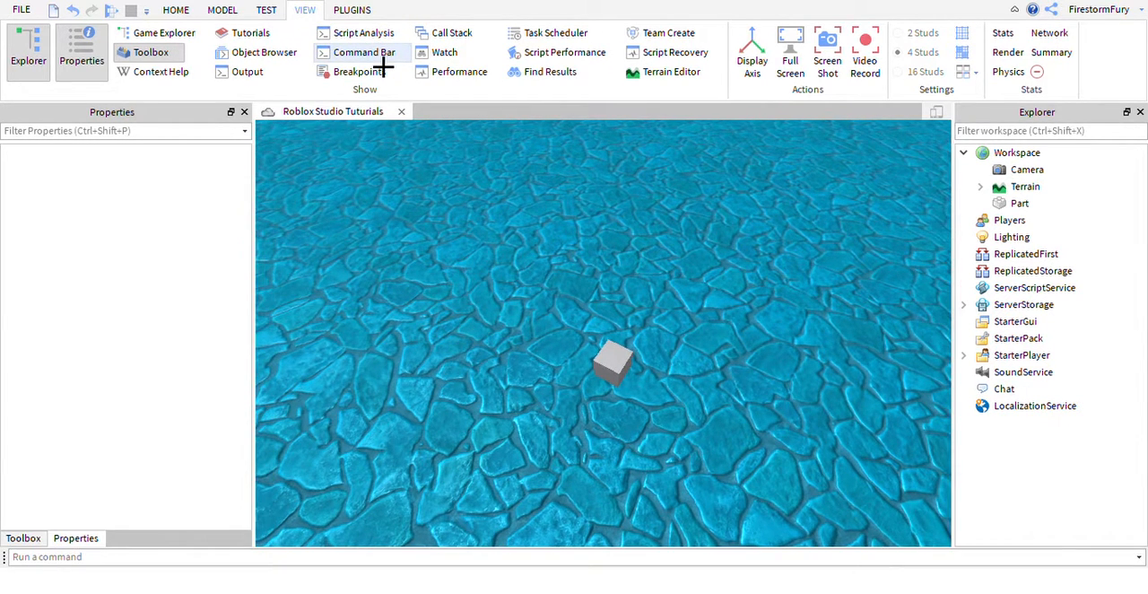
left_click(384, 64)
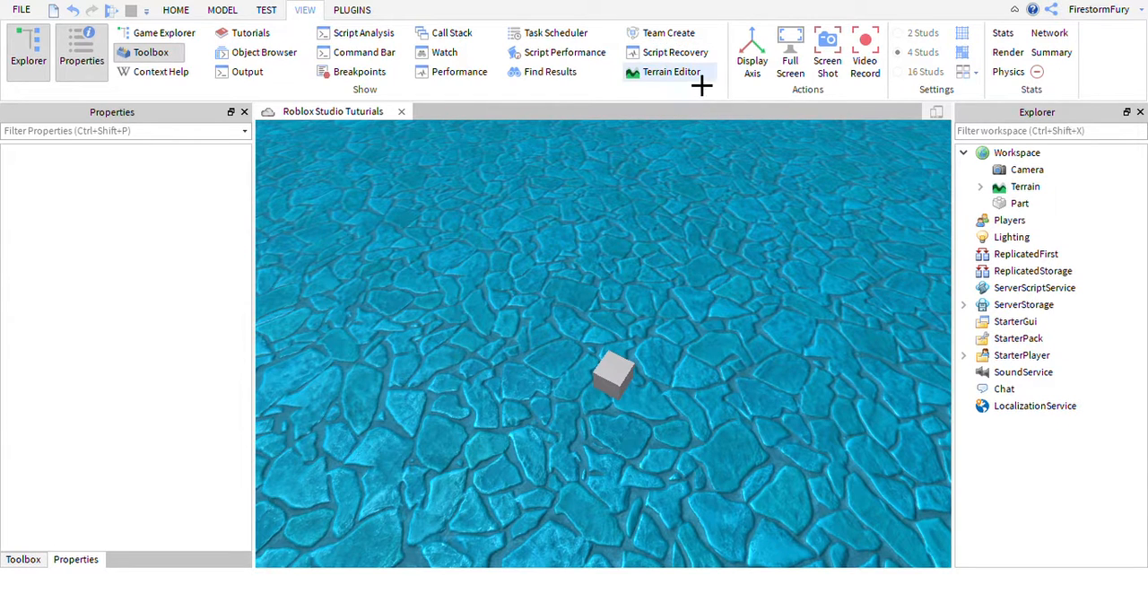
Turn on the Display Axis indicator and observe it from different camera angles.
left_click(756, 52)
right_click_drag(560, 434, 479, 446)
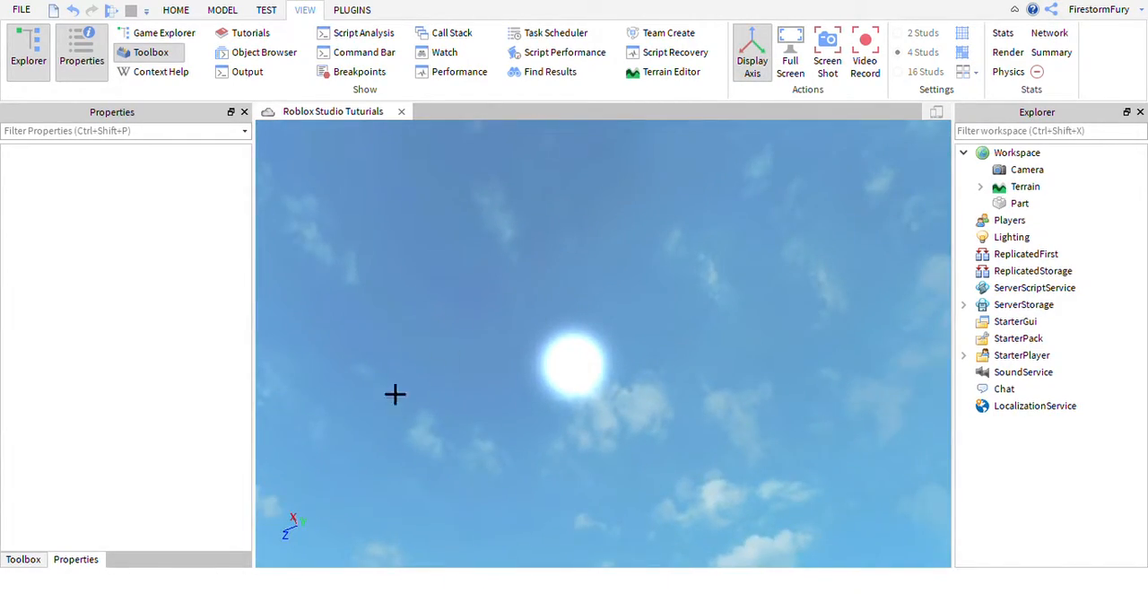
right_click_drag(590, 340, 596, 335)
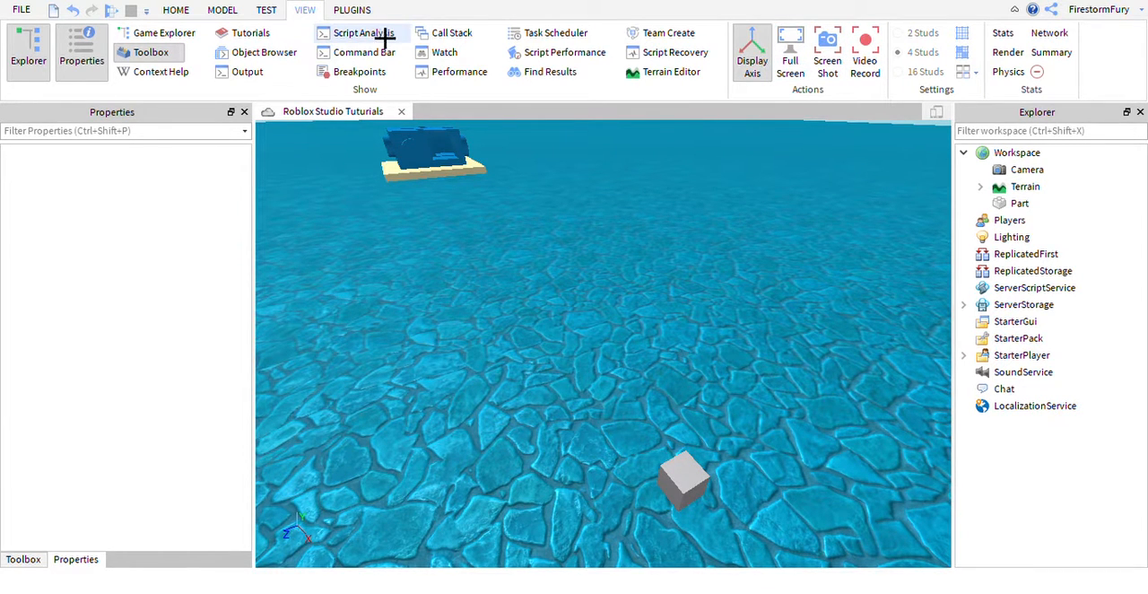
Review the plugin tools and recap the home, model, test and view tool sets.
left_click(357, 11)
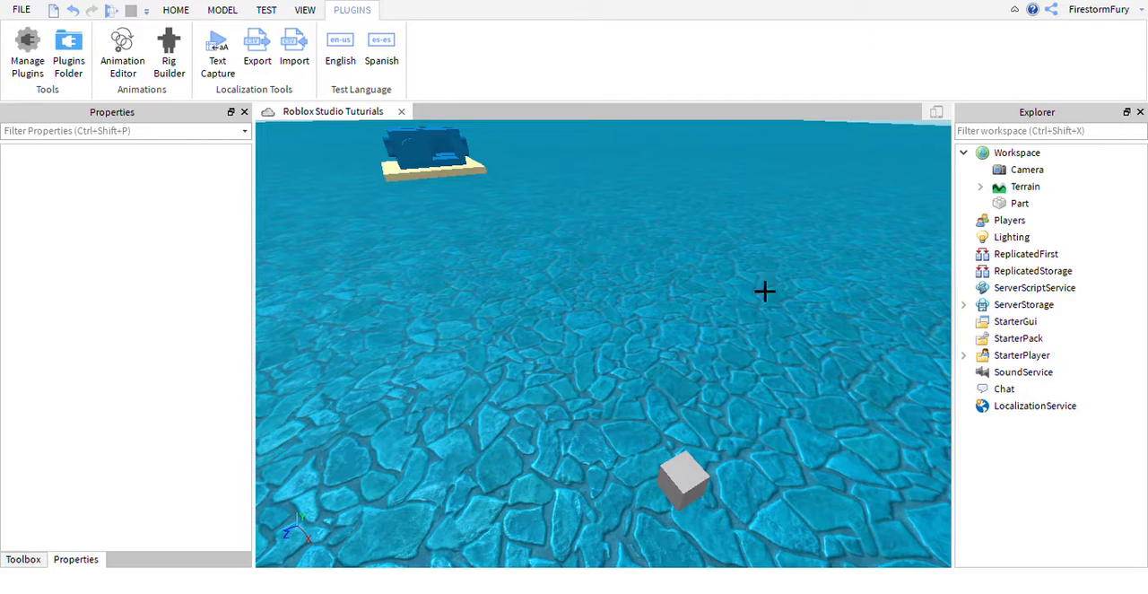
left_click(176, 10)
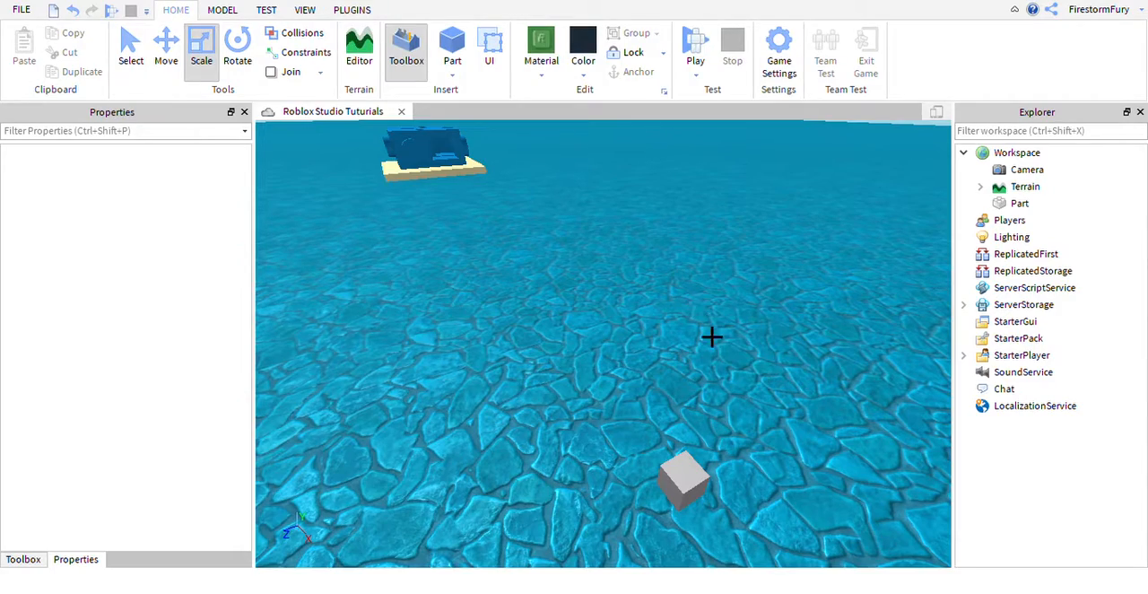
right_click_drag(685, 326, 684, 326)
key("w")
key("s")
key("s")
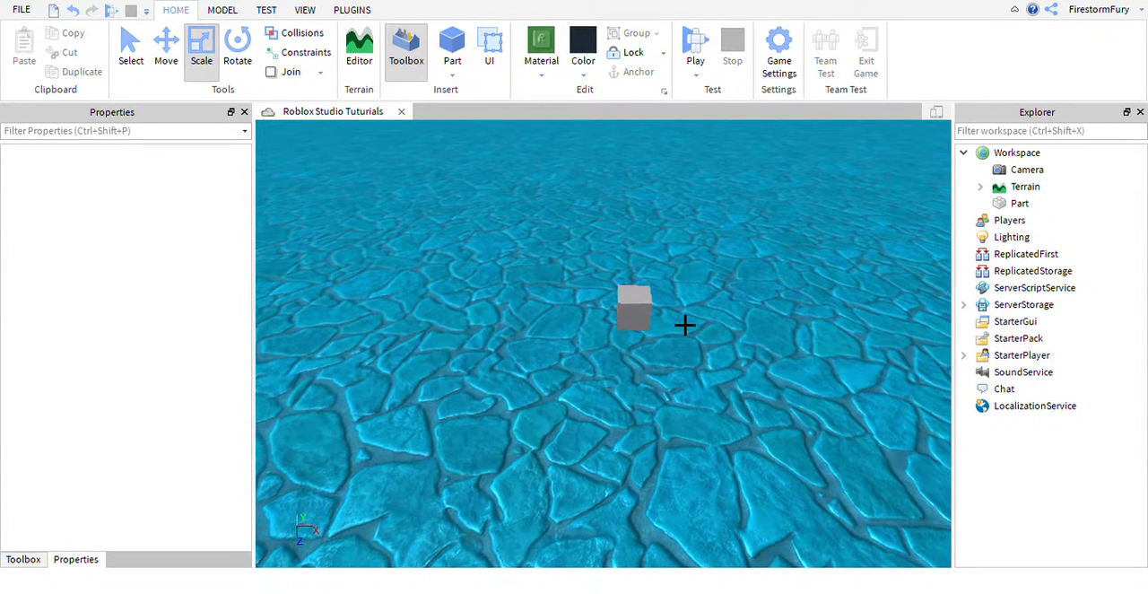
left_click(231, 13)
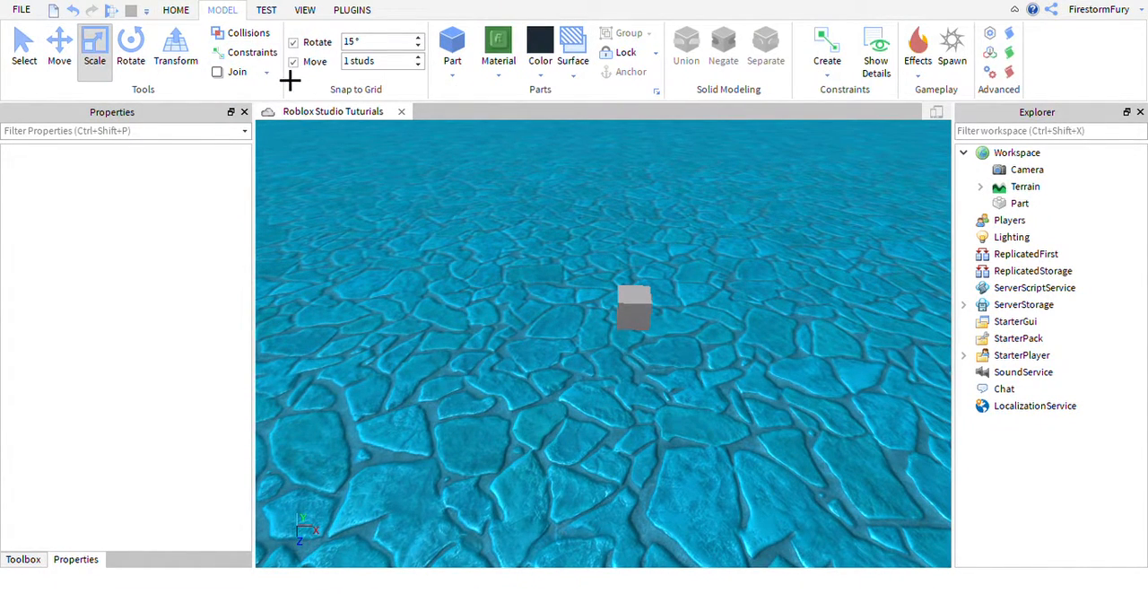
left_click(271, 16)
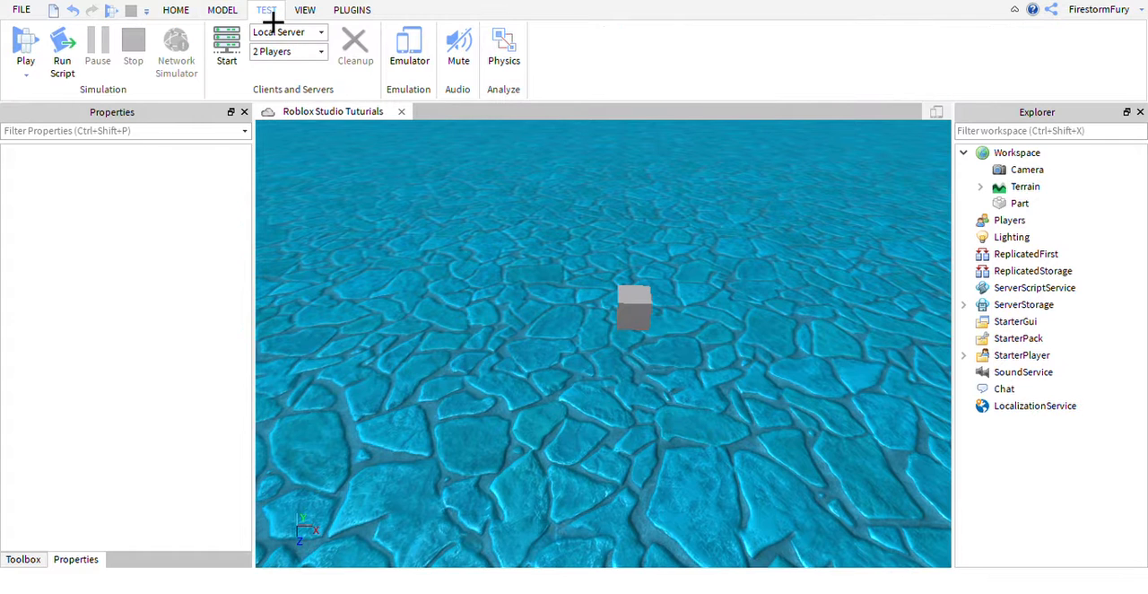
left_click(314, 14)
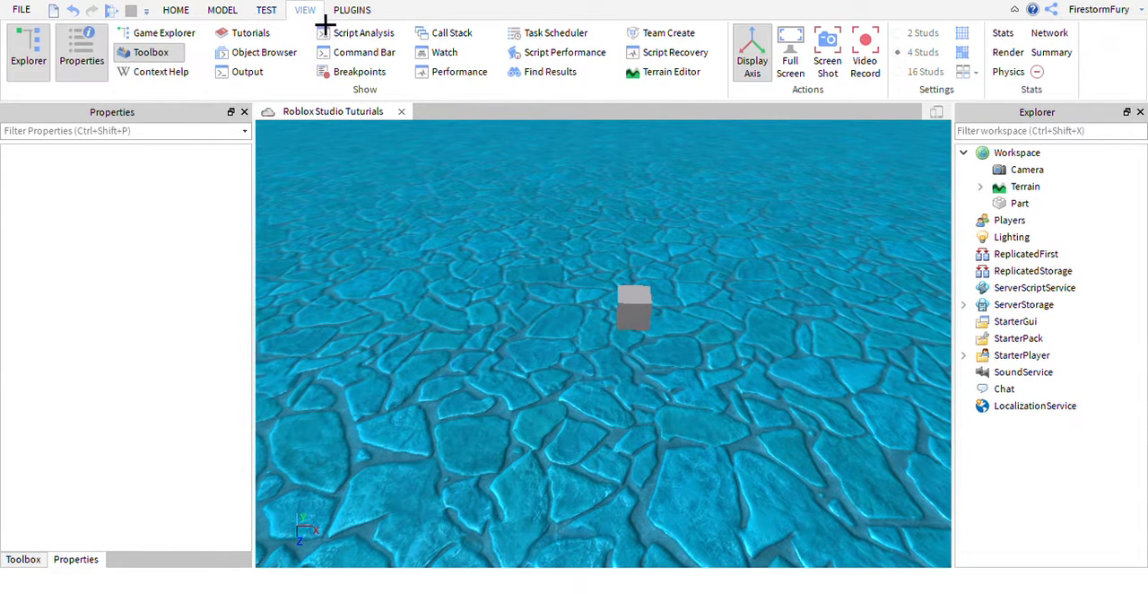
left_click(351, 12)
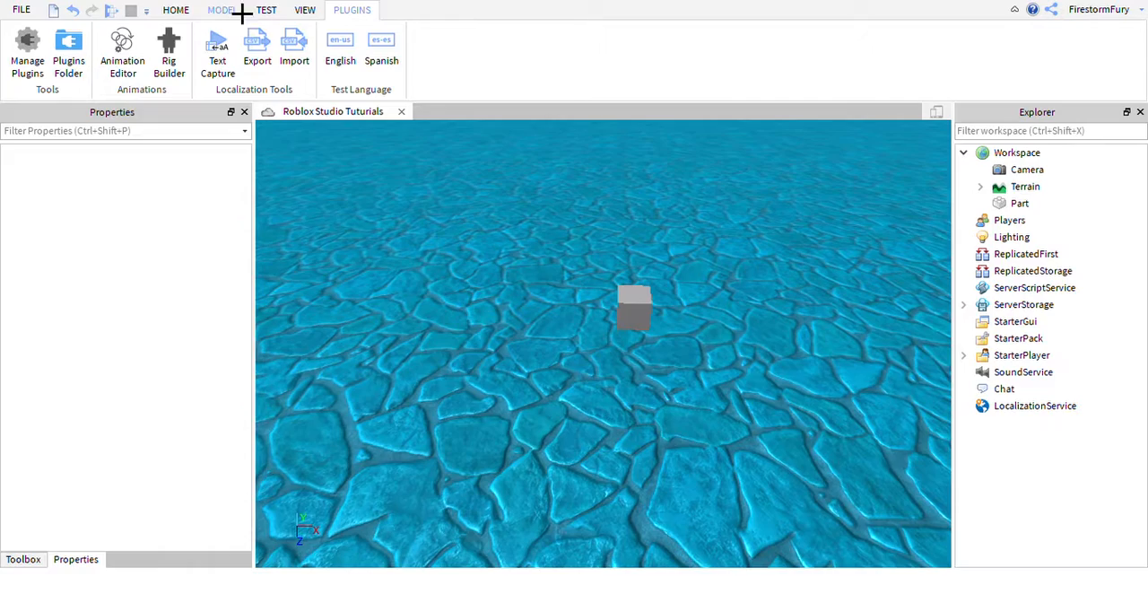
left_click(184, 13)
Delete the grey cube part from the Workspace.
right_click_drag(479, 303, 479, 303)
key("s")
key("w")
left_click(584, 427)
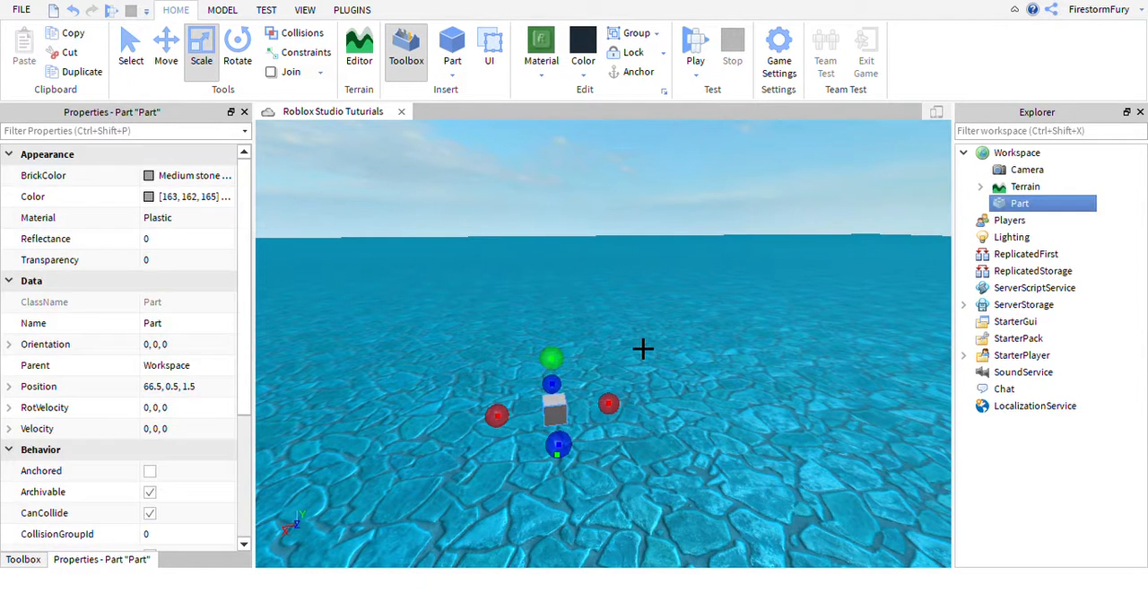
key("Delete")
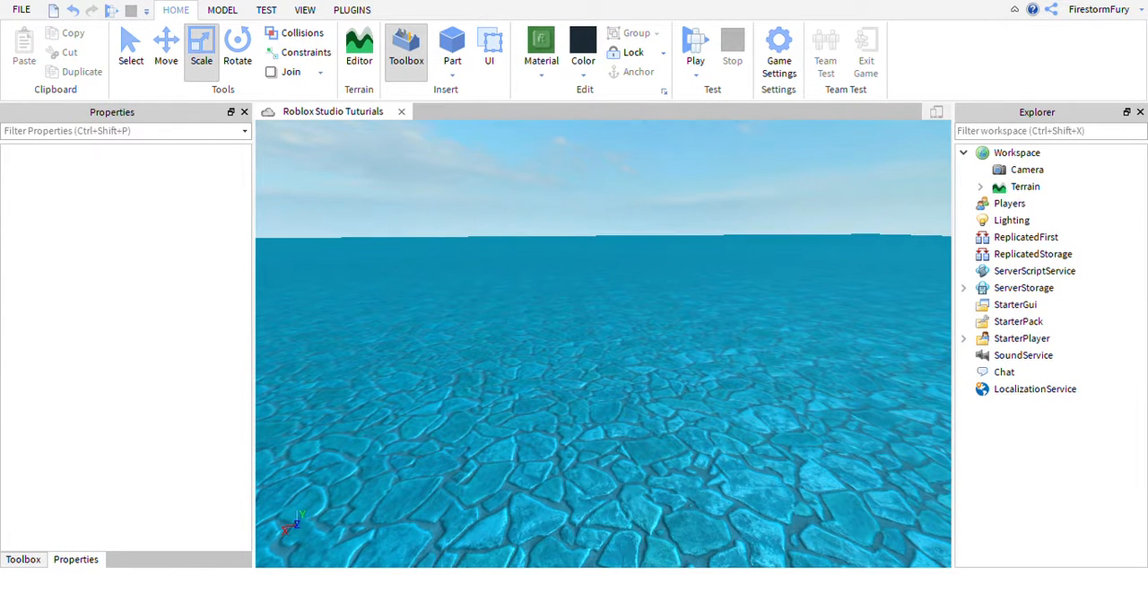